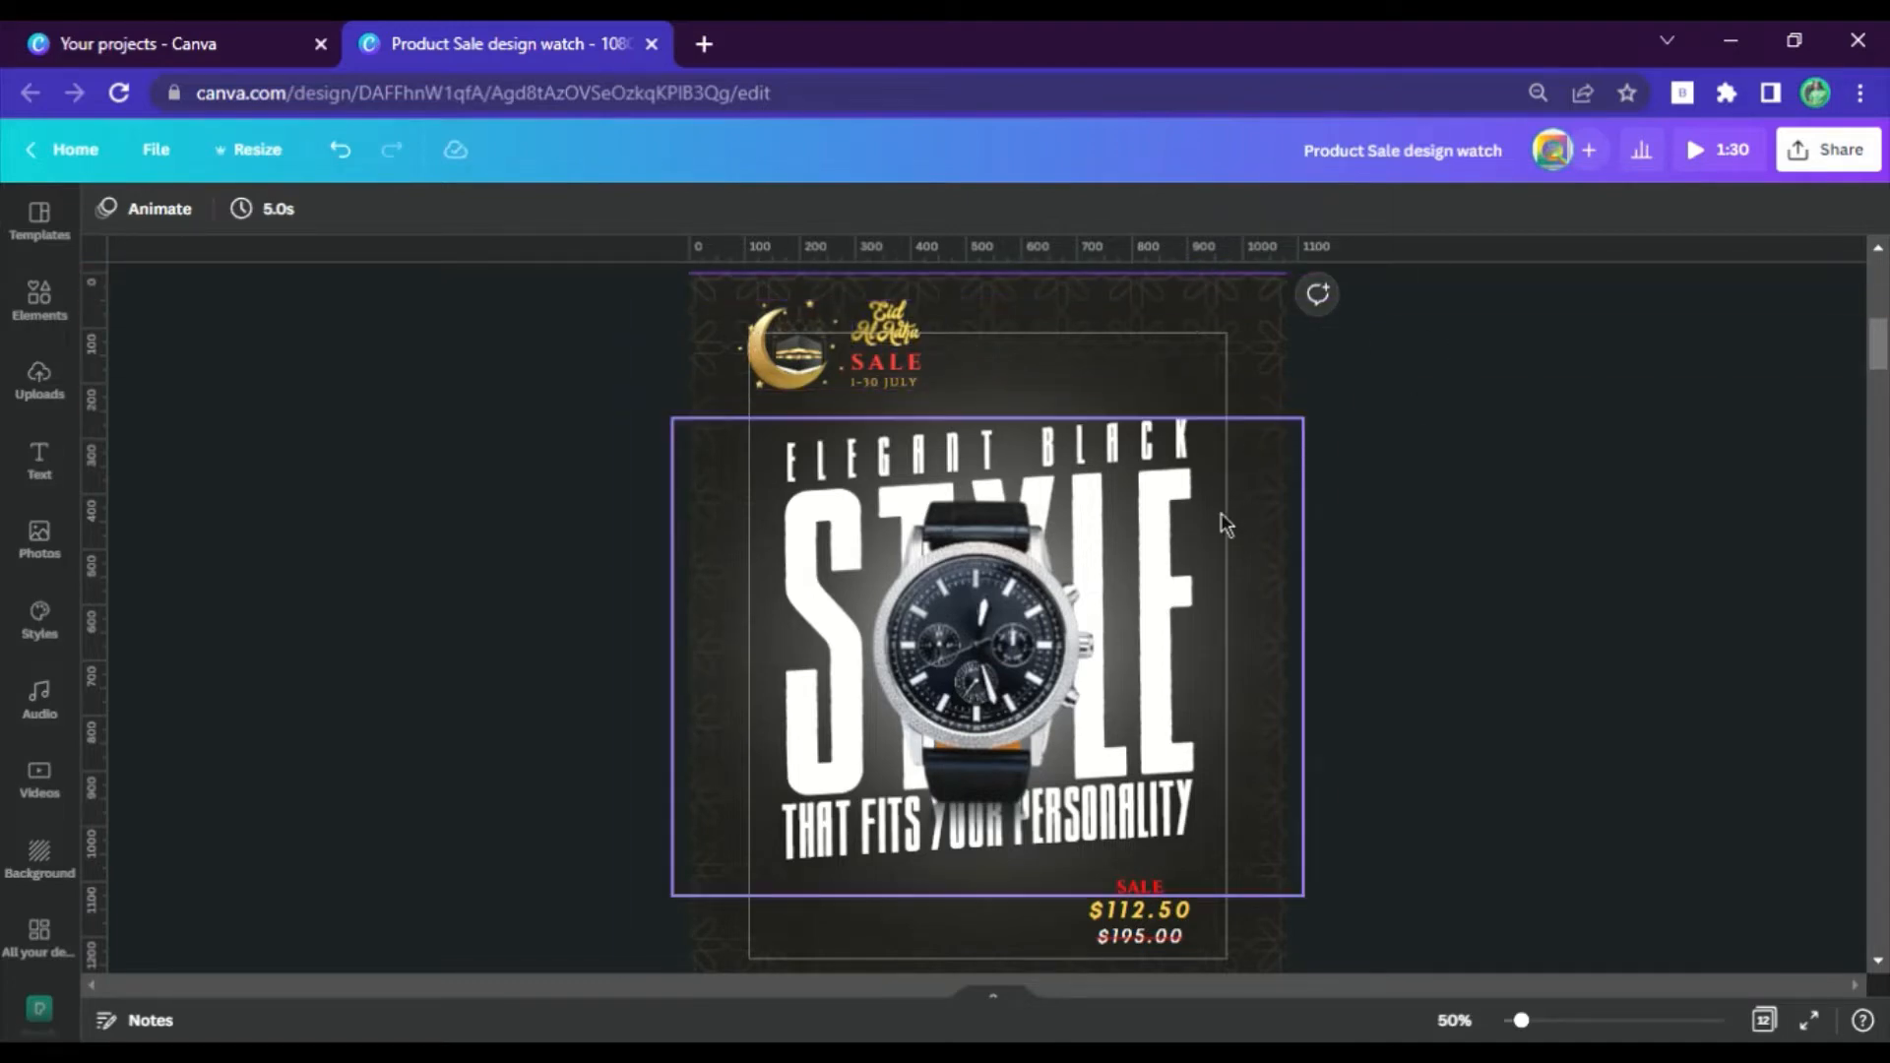
Examine the finished Eid sale watch poster and the fonts and graphics collected on the ASSETS page.
scroll(1230, 522, down, 2)
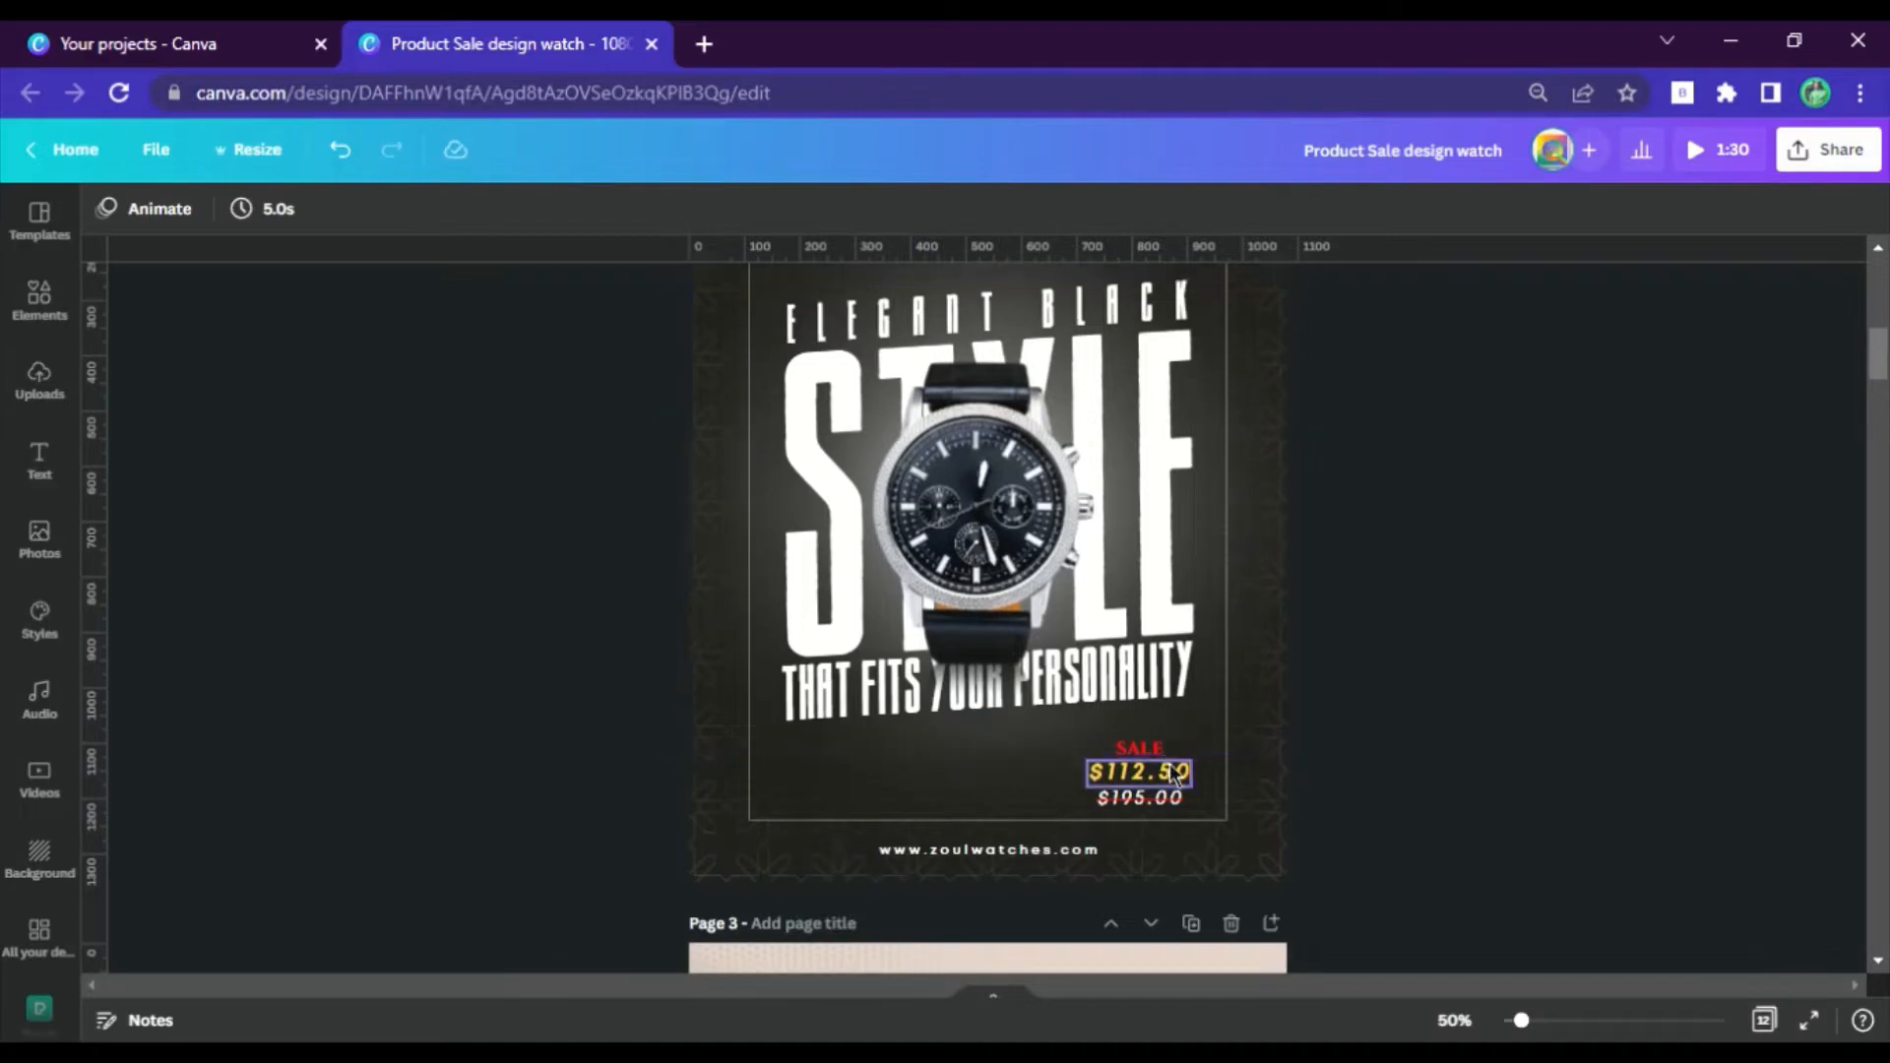
scroll(1177, 772, down, 6)
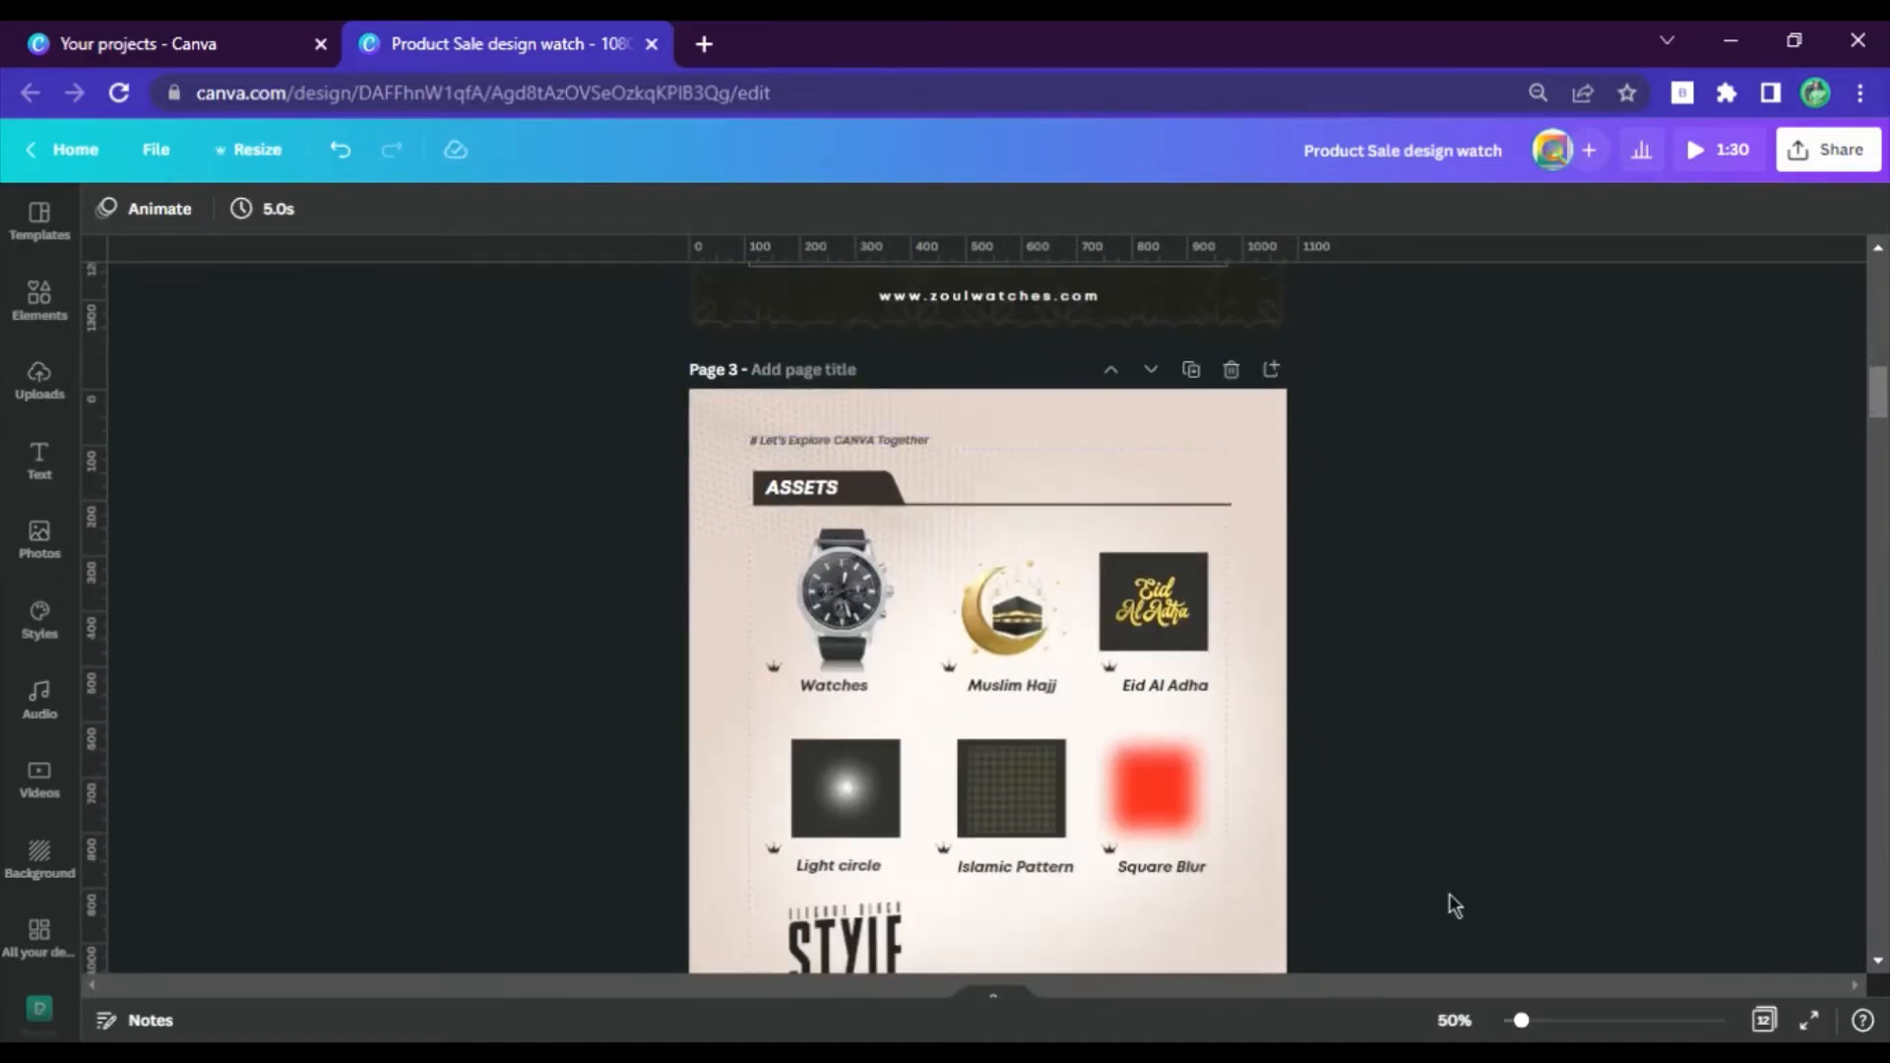
click(1454, 1021)
click(1435, 718)
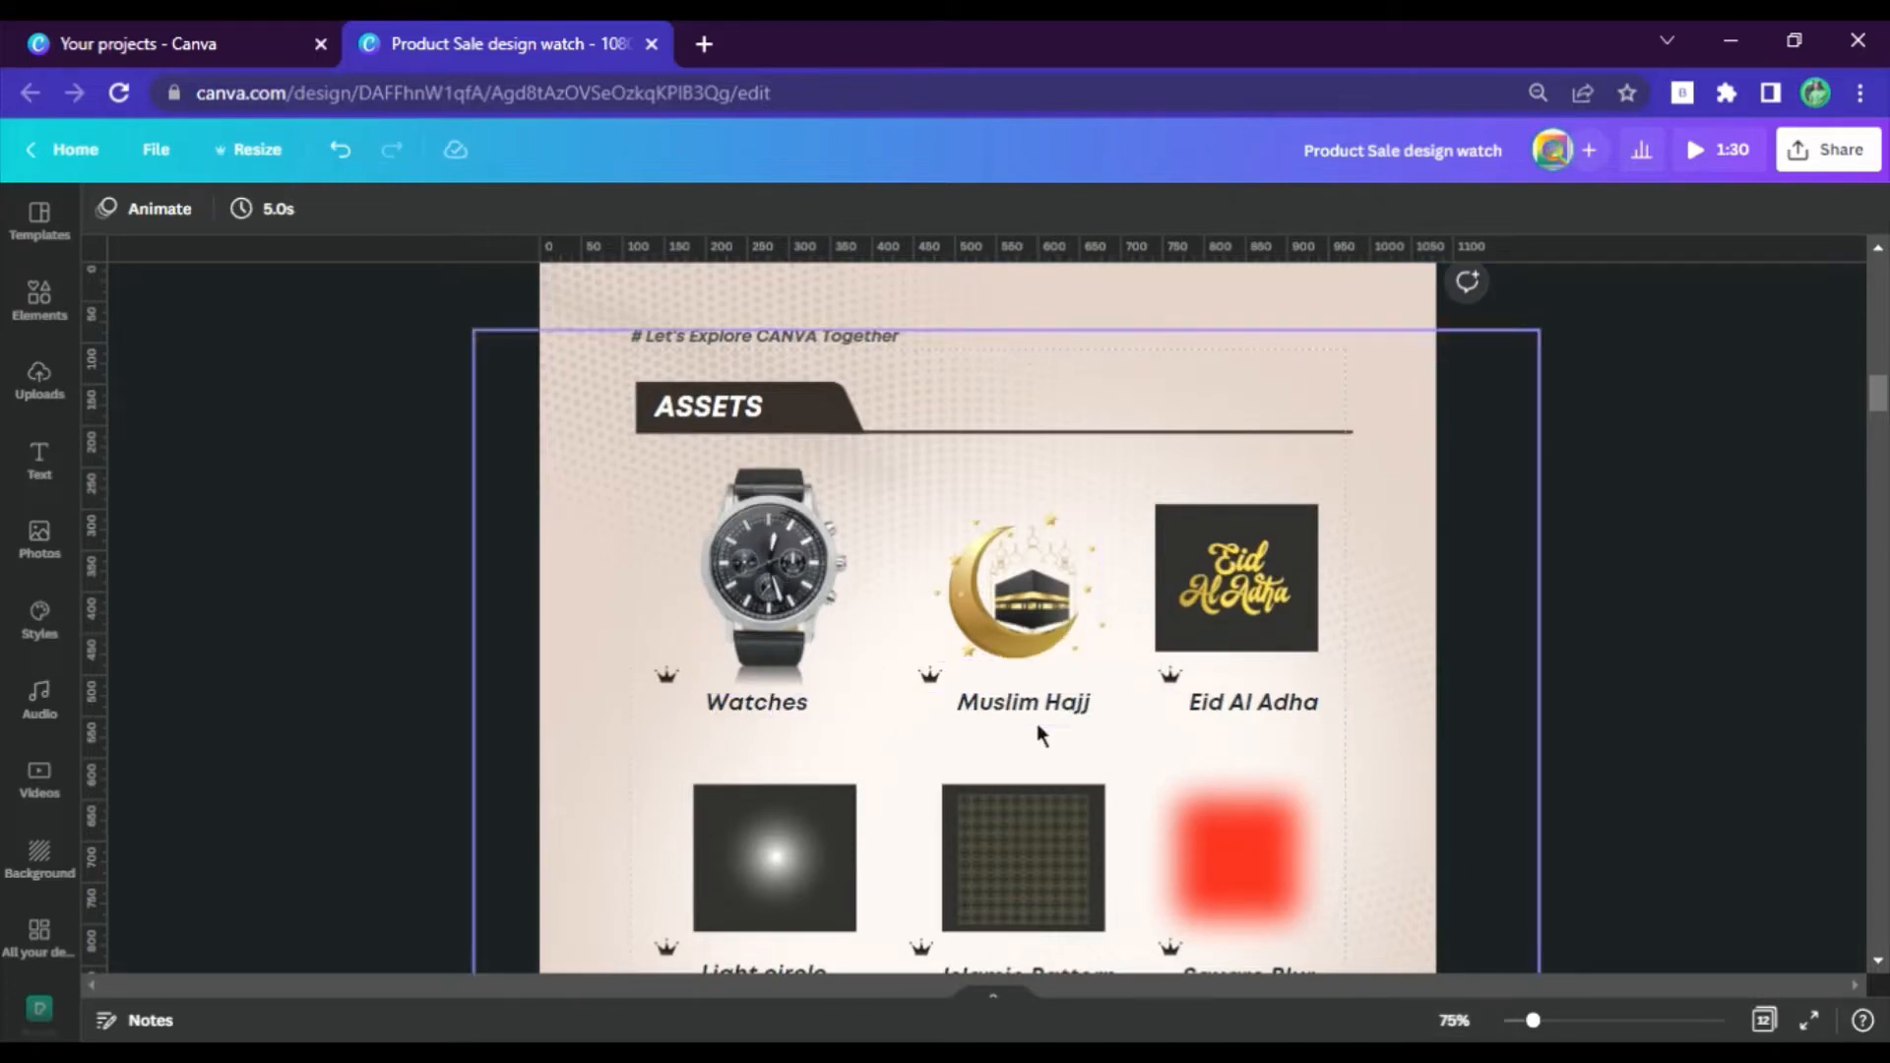
scroll(1510, 535, down, 4)
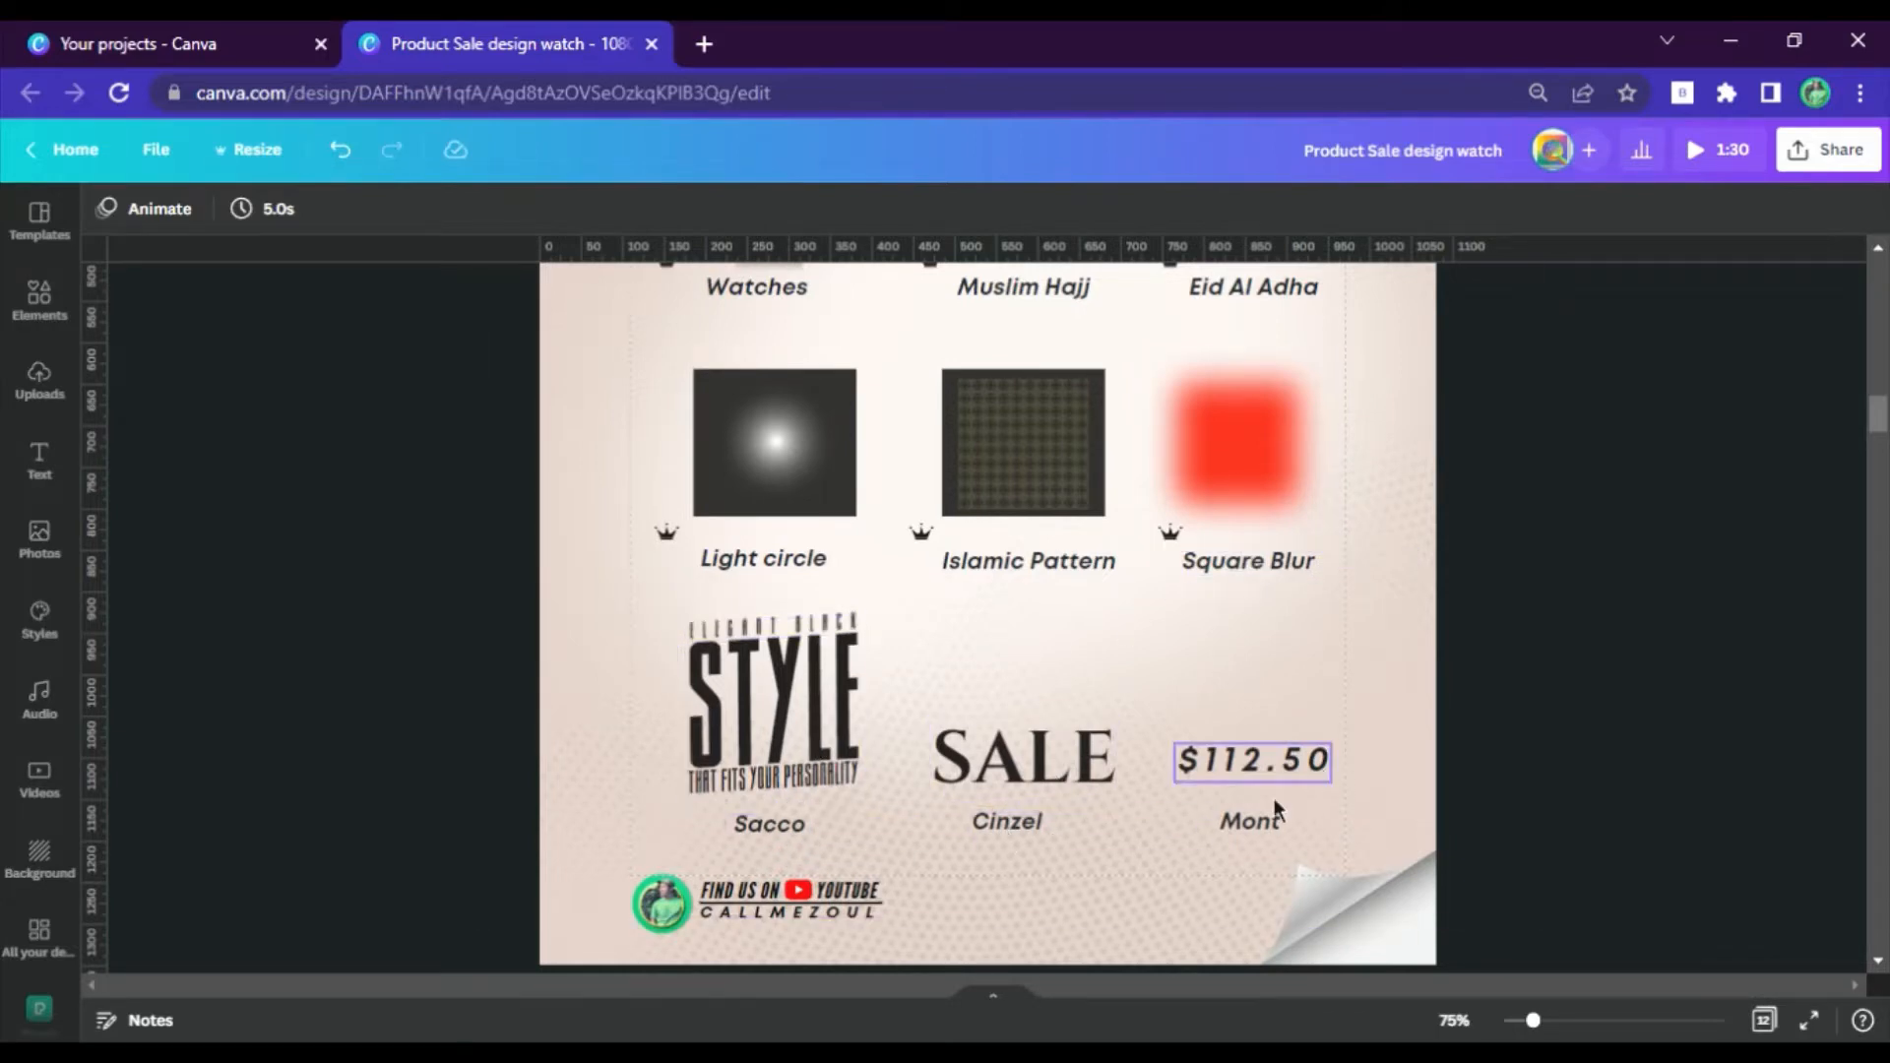
scroll(1519, 676, down, 6)
scroll(1392, 452, up, 8)
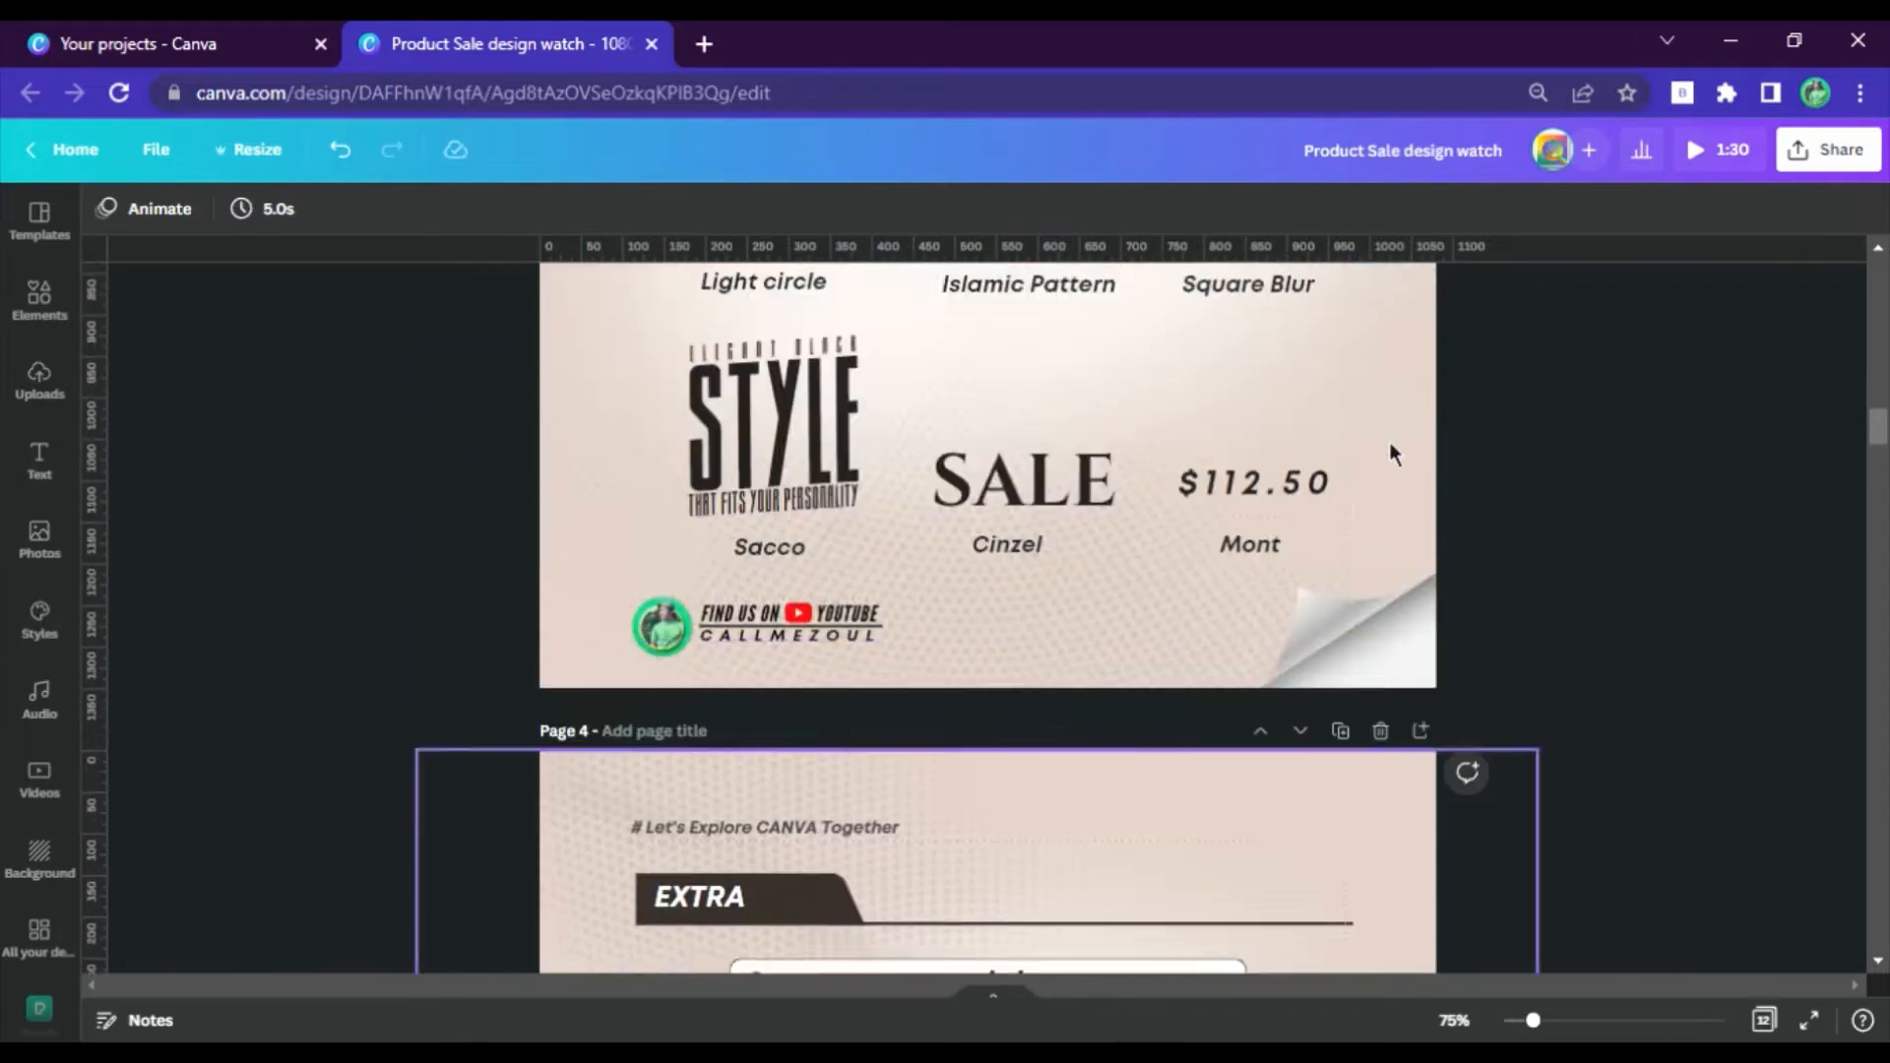
Add a blank page directly after the ASSETS page and set the zoom to 50%.
scroll(1392, 448, up, 4)
click(1421, 380)
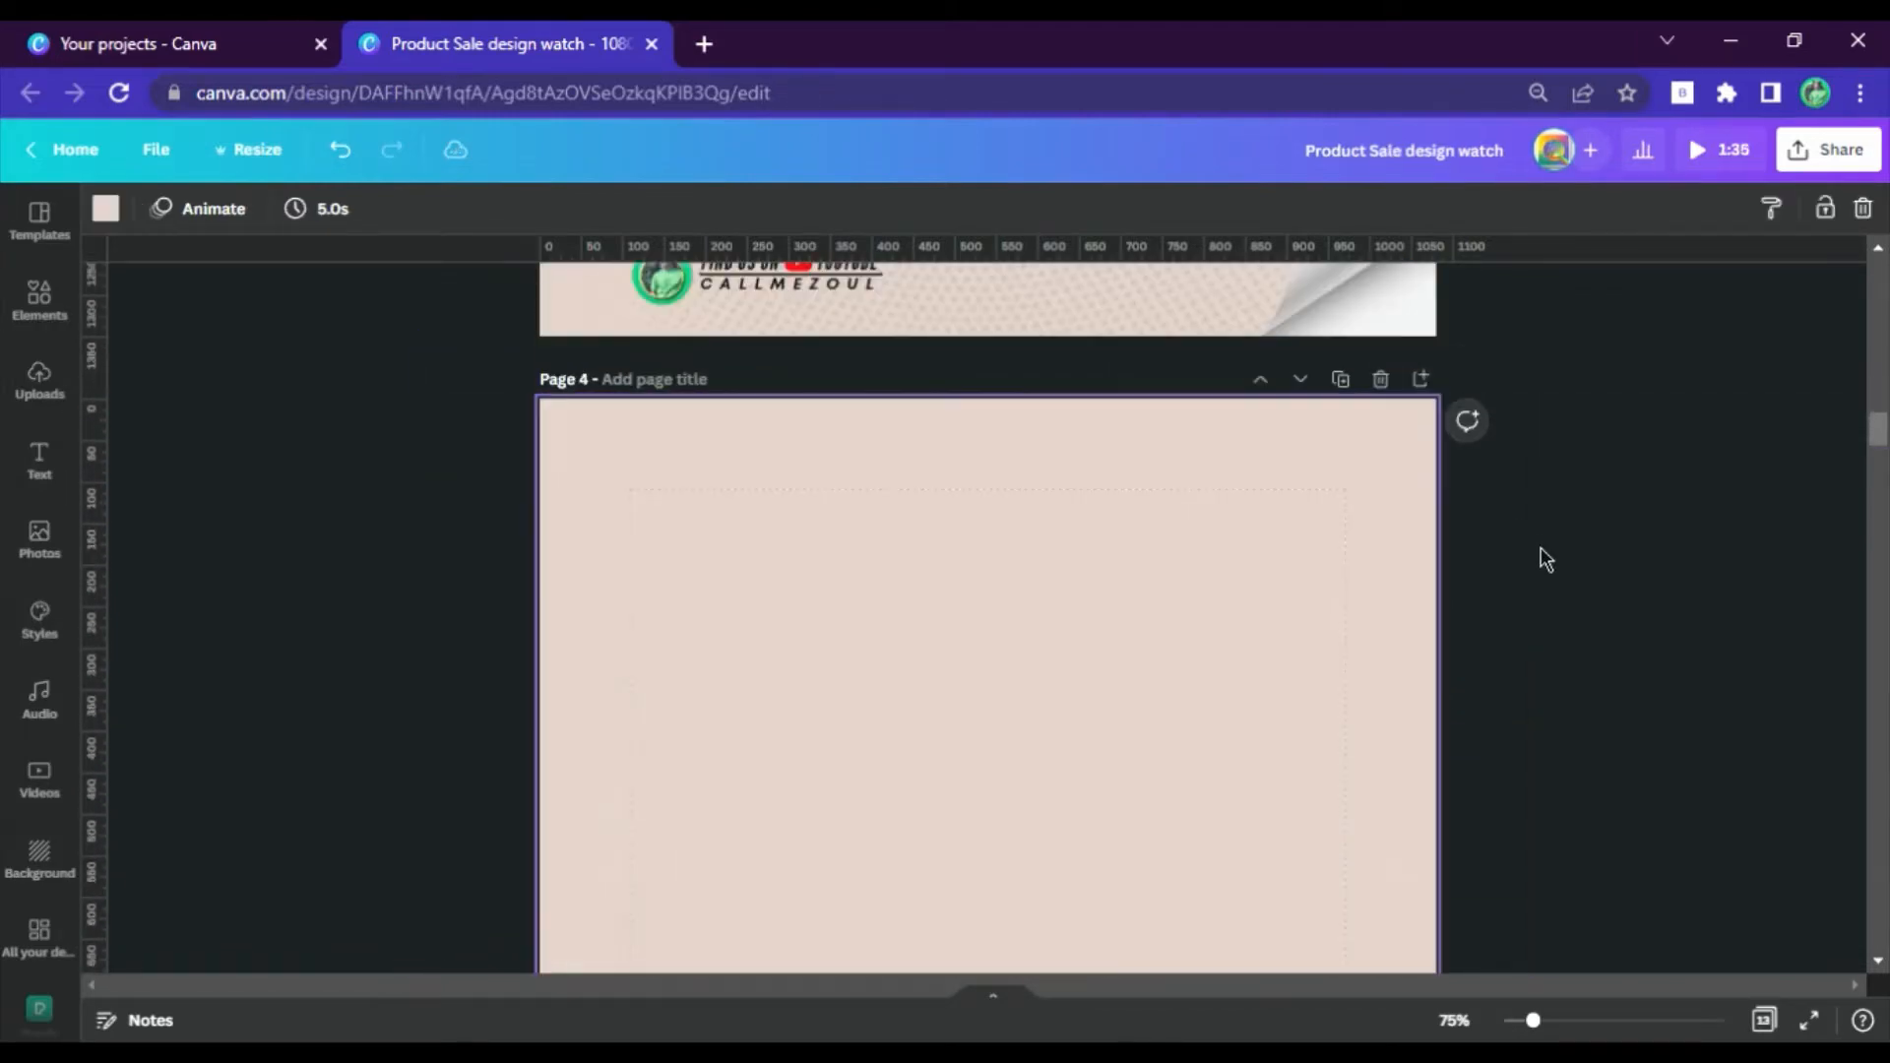
click(1453, 1020)
click(1432, 768)
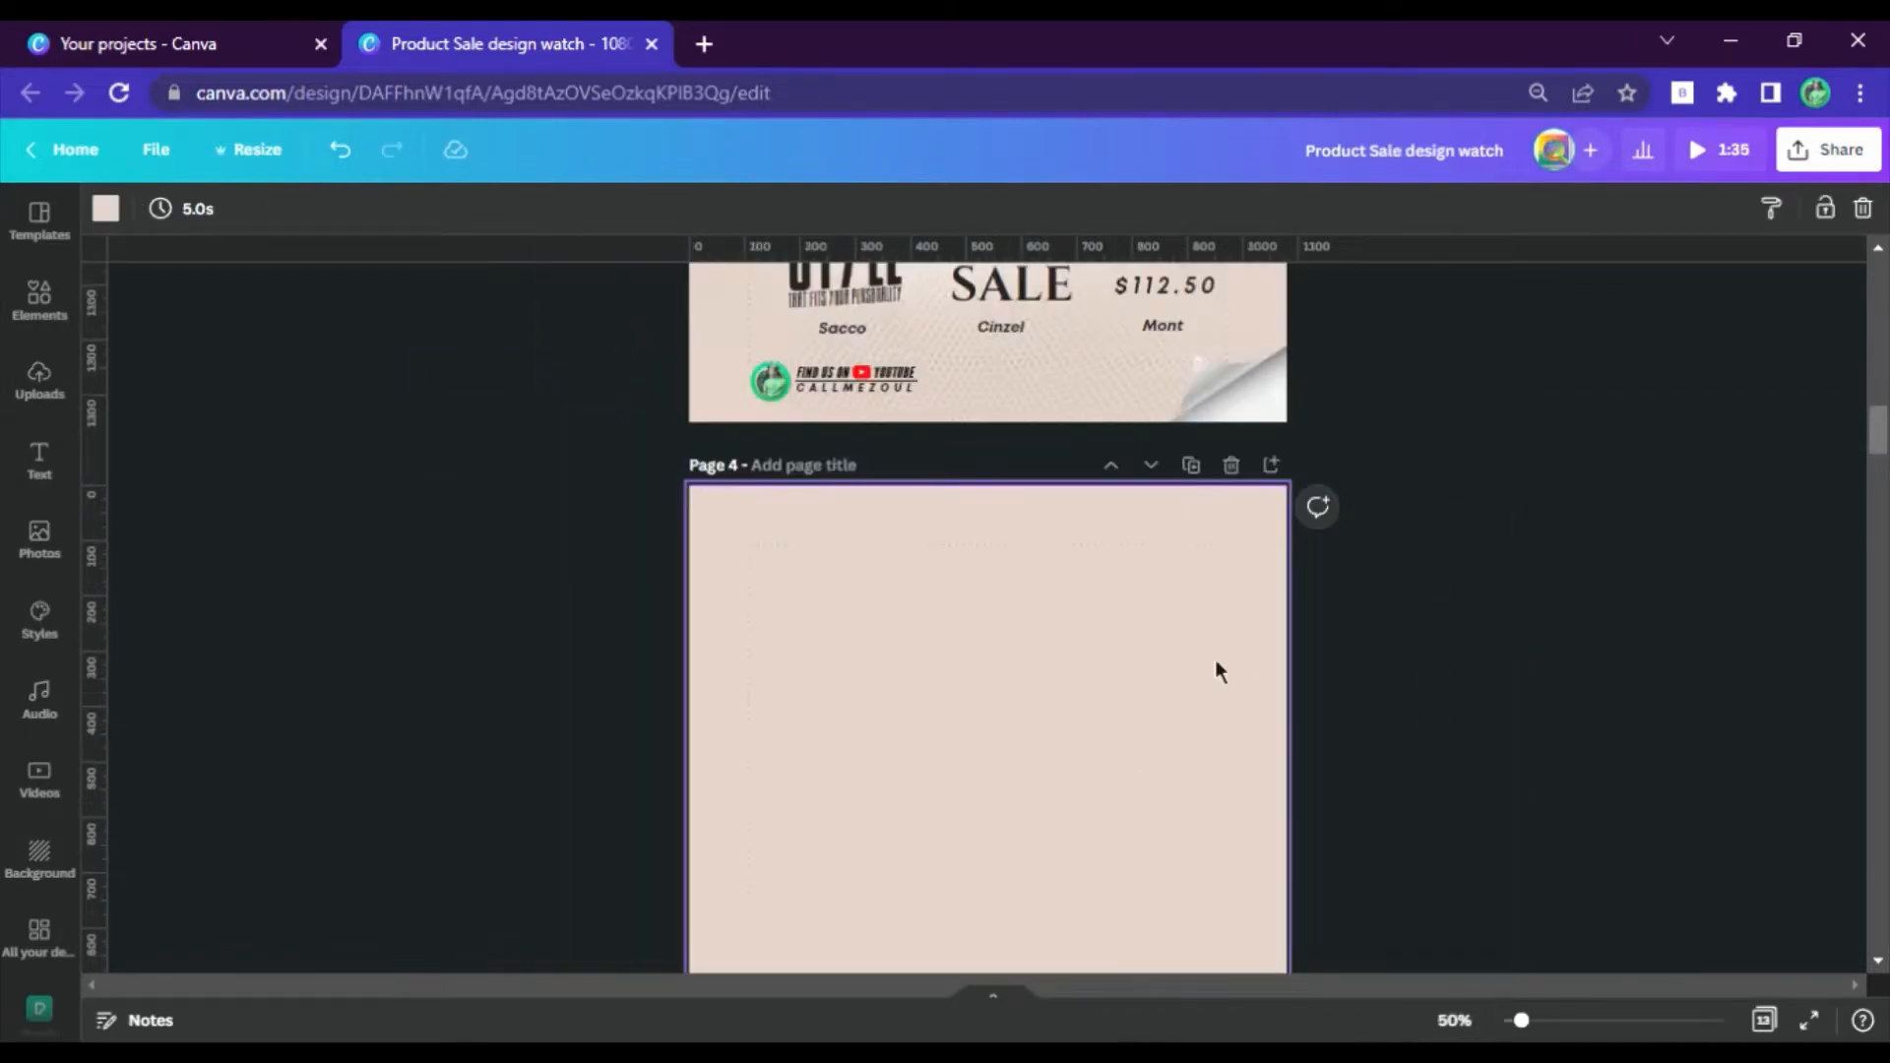
Copy the Islamic Pattern tile from the ASSETS page onto the new blank page.
scroll(1082, 642, up, 5)
click(1018, 638)
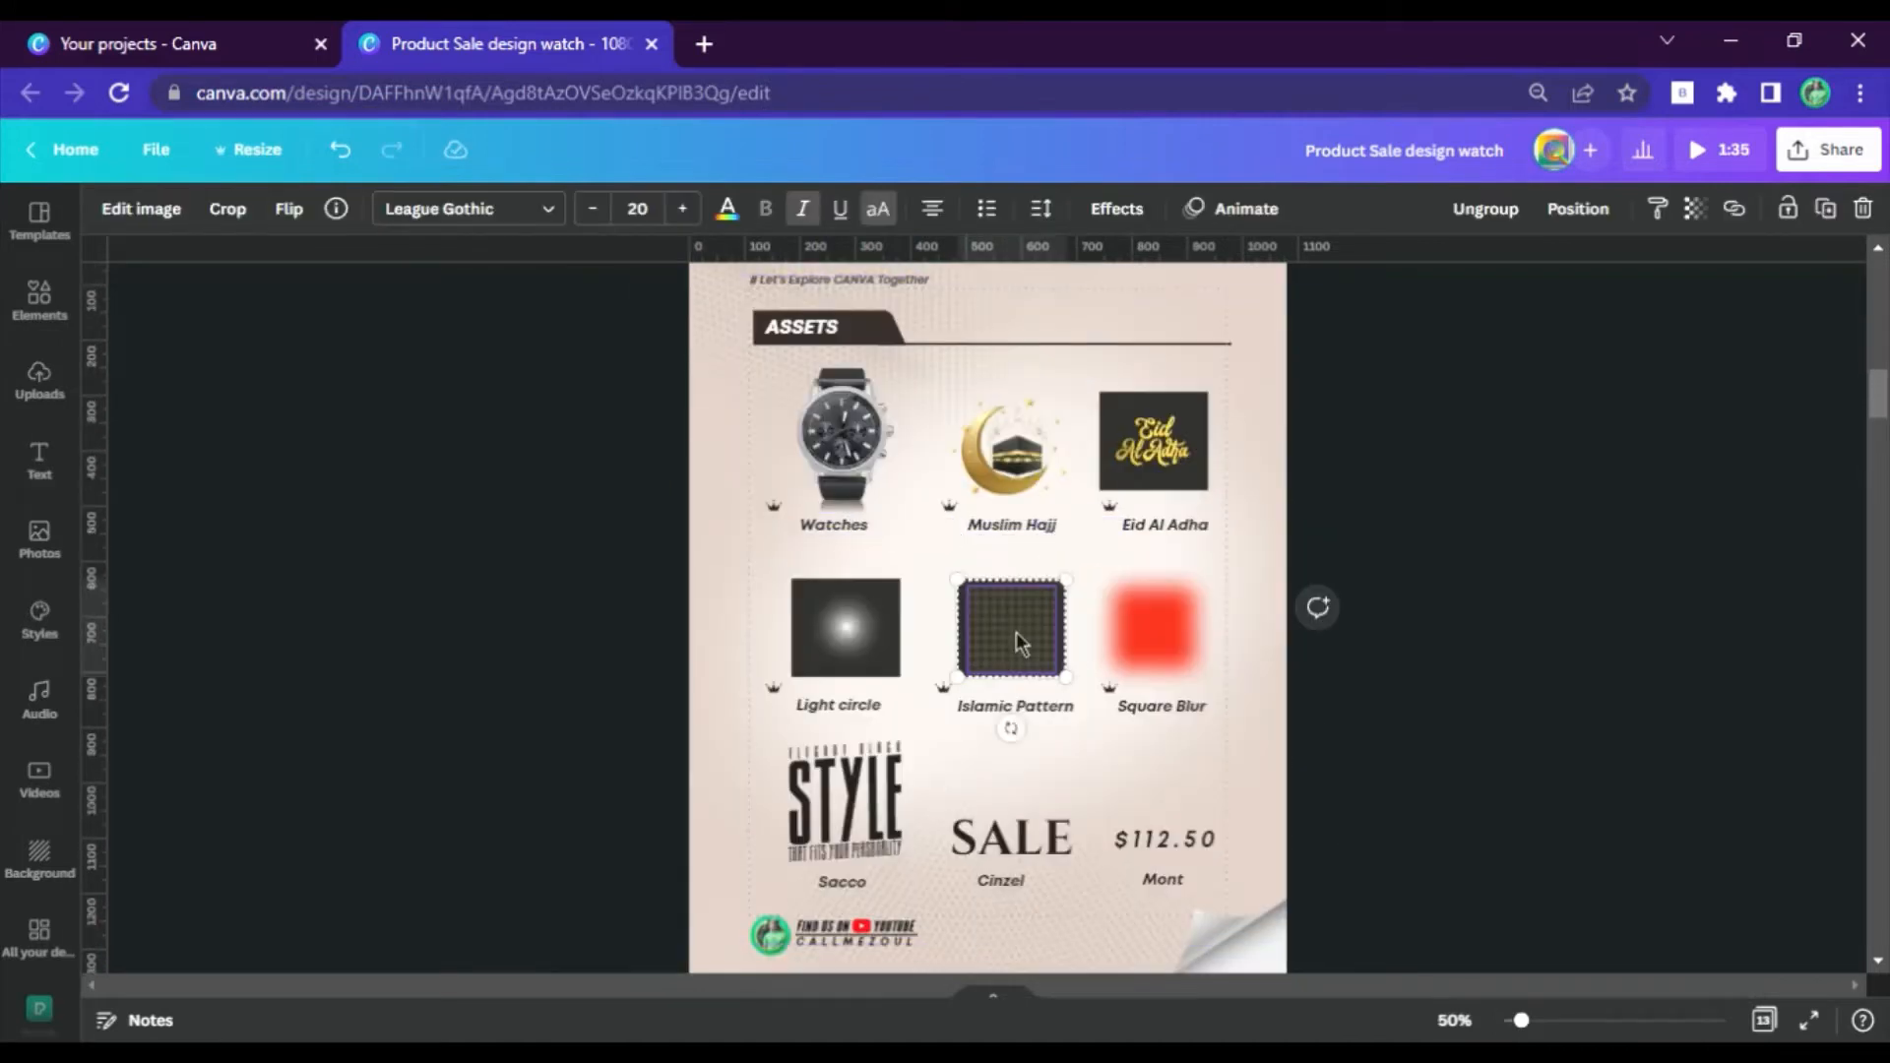
scroll(1016, 636, down, 5)
click(989, 620)
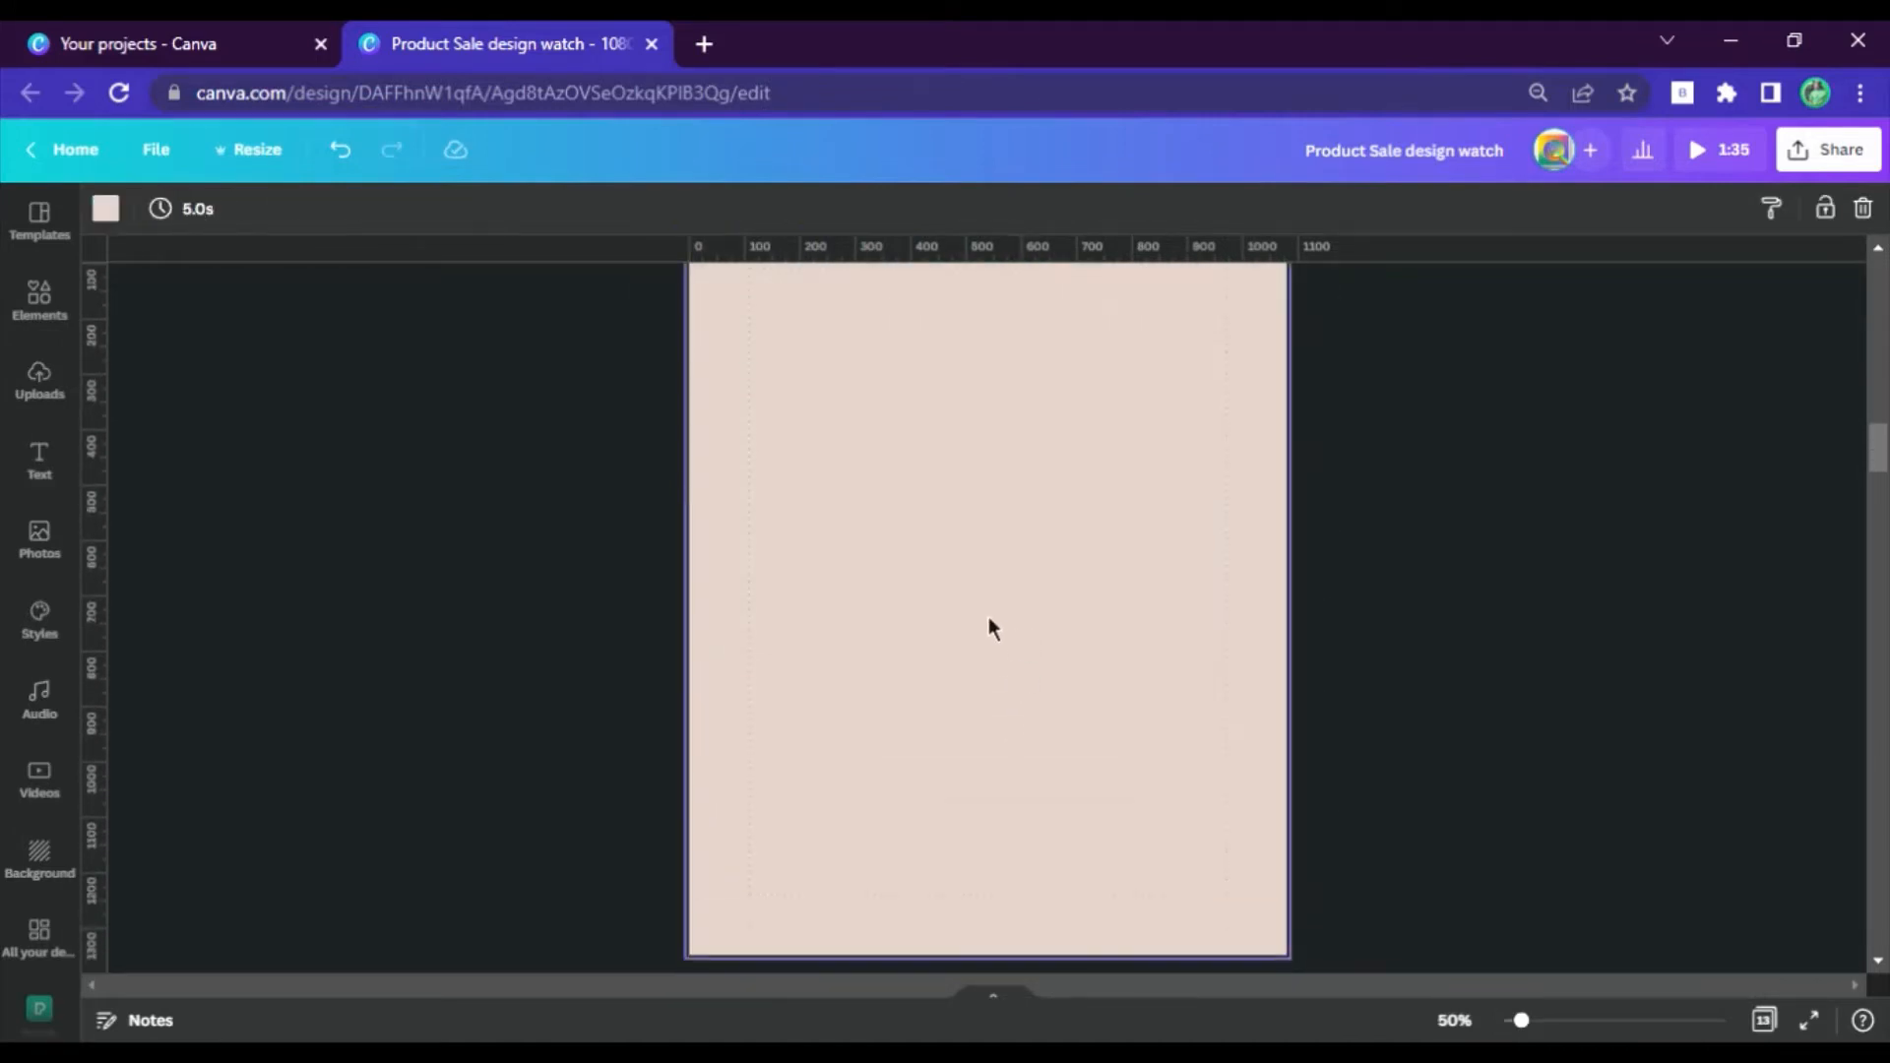
key(ctrl+v)
Ungroup the pasted Islamic Pattern tile and move the pattern image up off its dark square.
click(1013, 635)
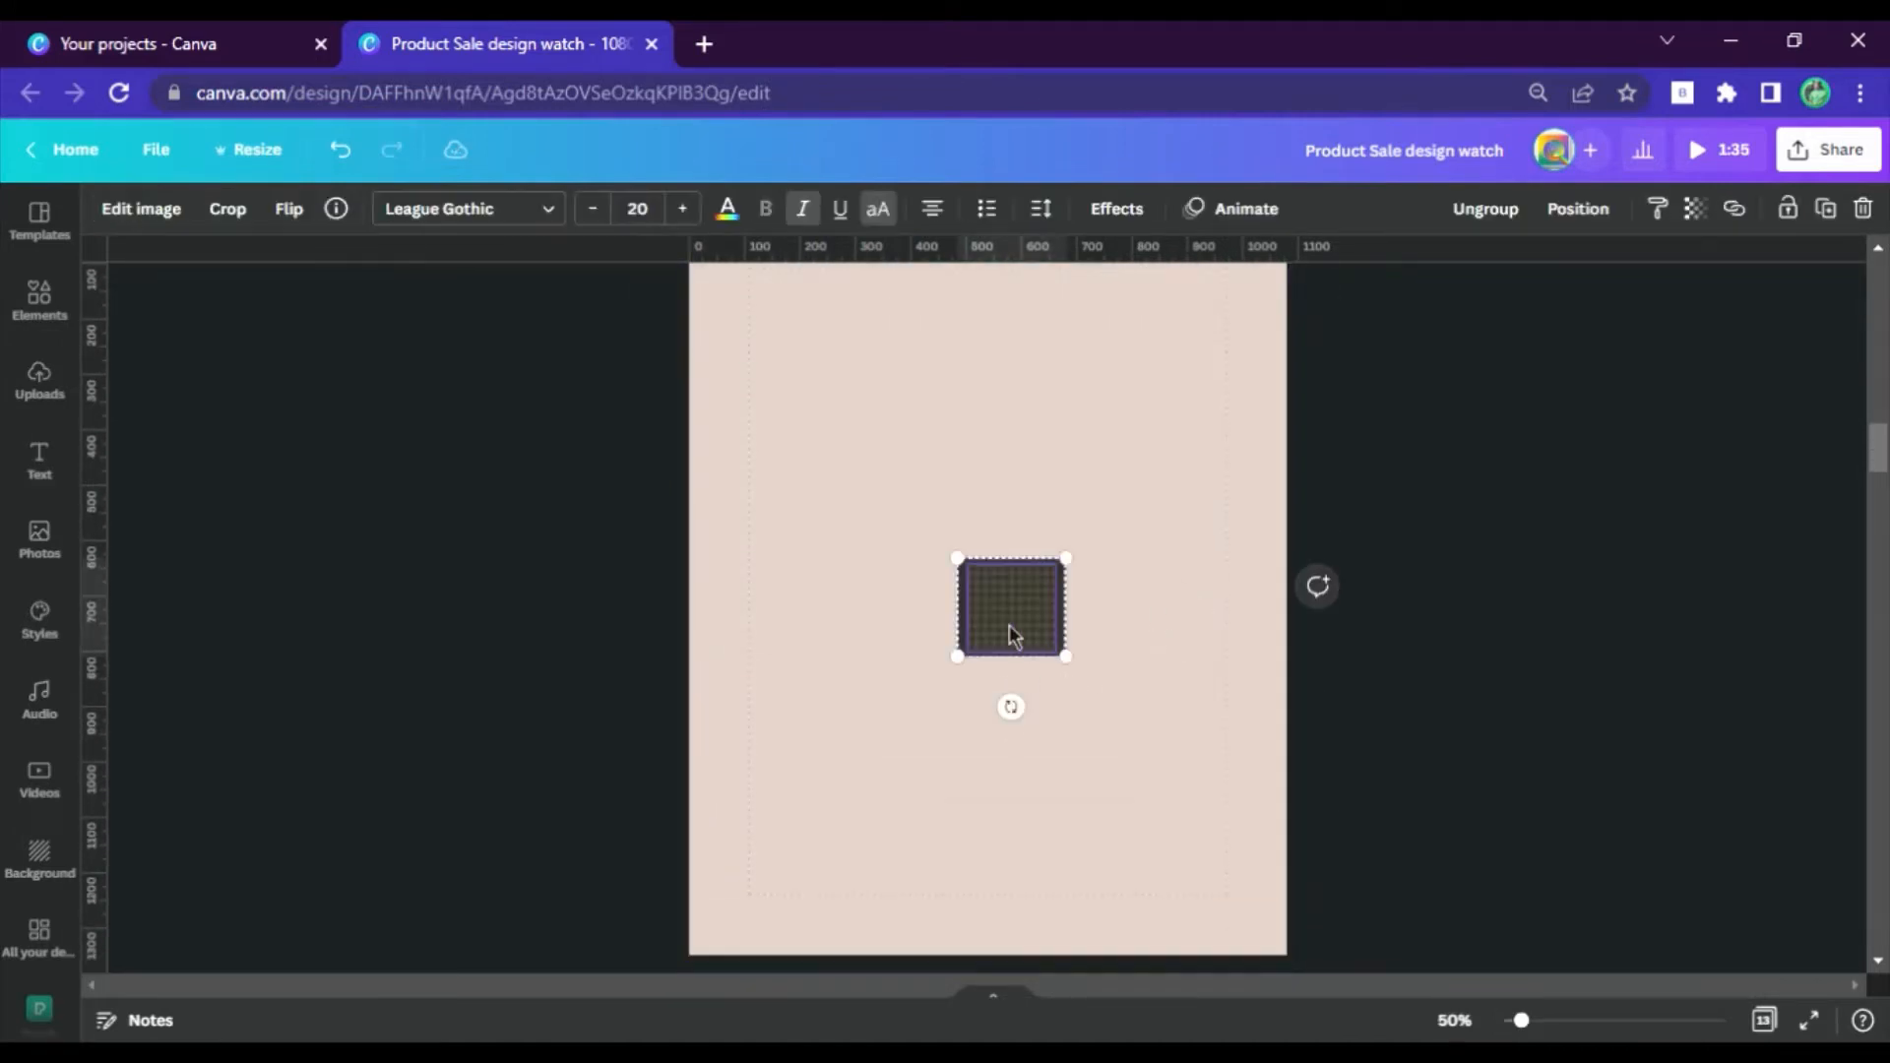
click(1484, 210)
drag(983, 633, 936, 476)
Try the Islamic pattern as the background of the light page and undo it.
right_click(932, 439)
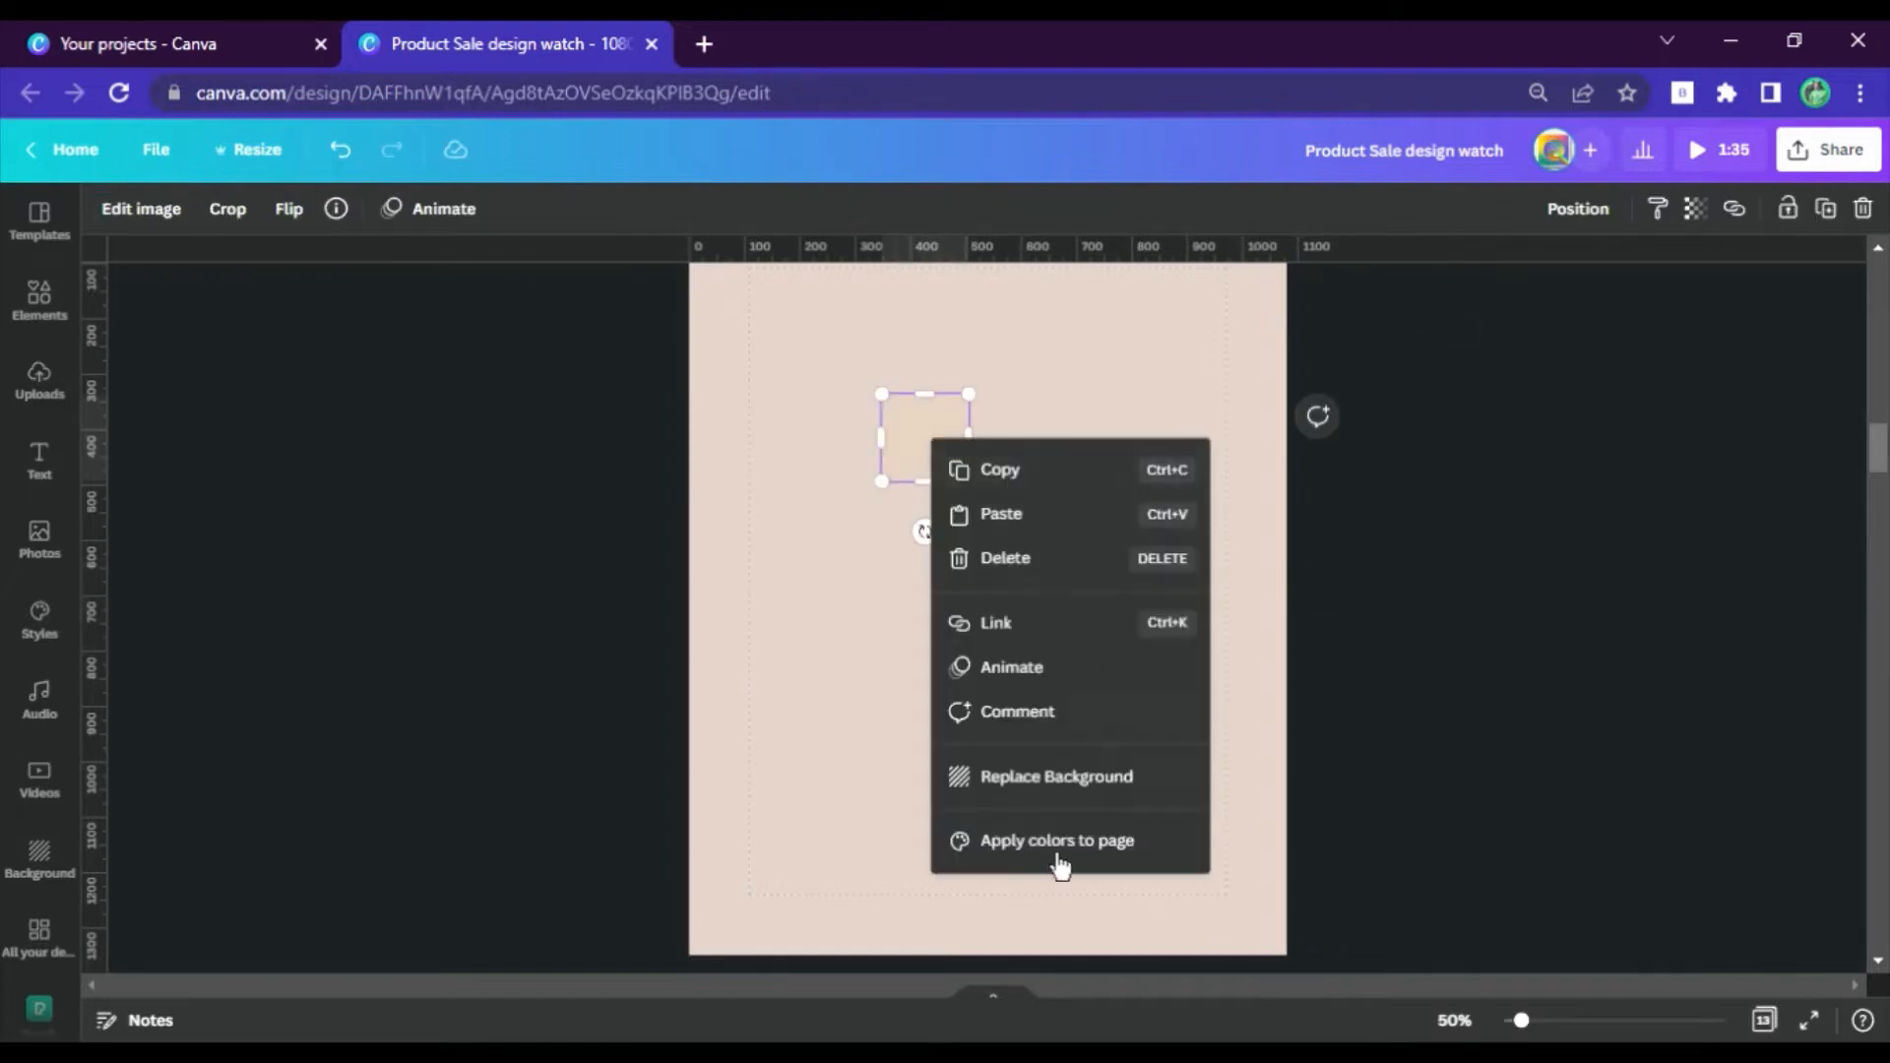
click(1060, 866)
right_click(1014, 638)
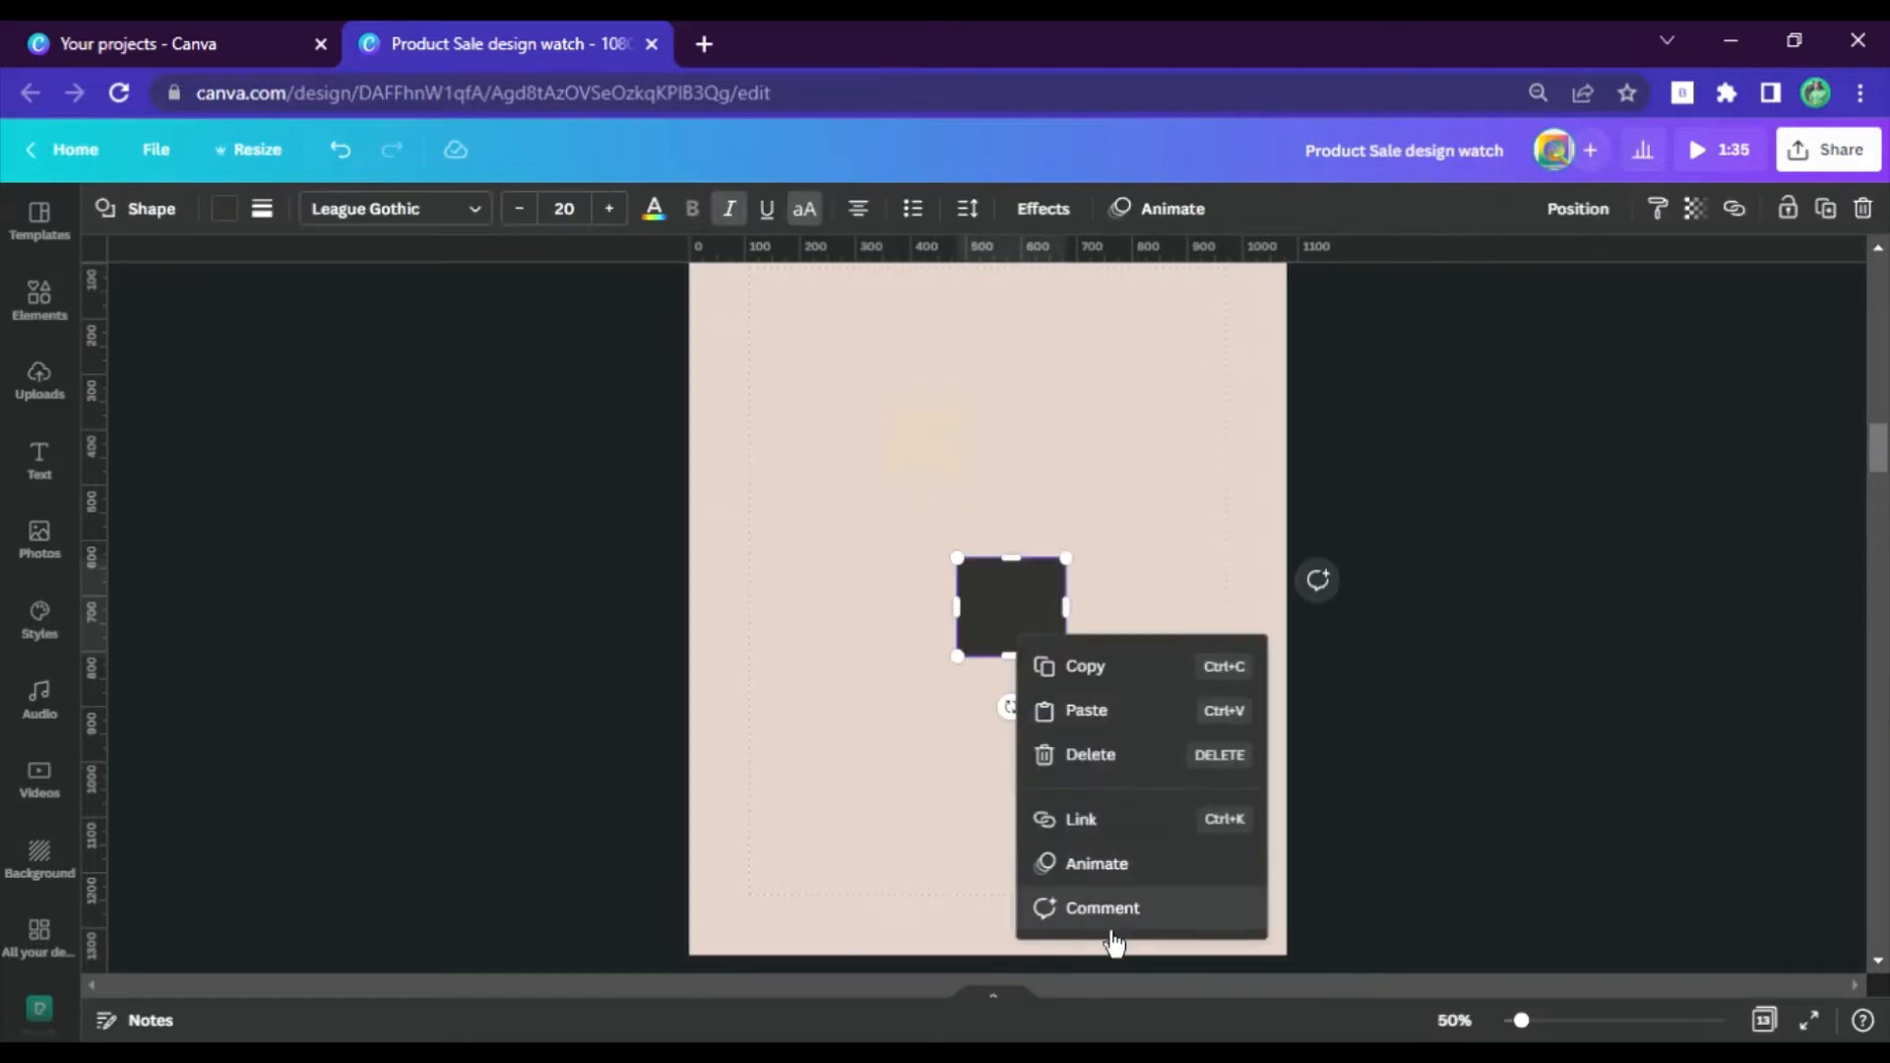
click(1154, 530)
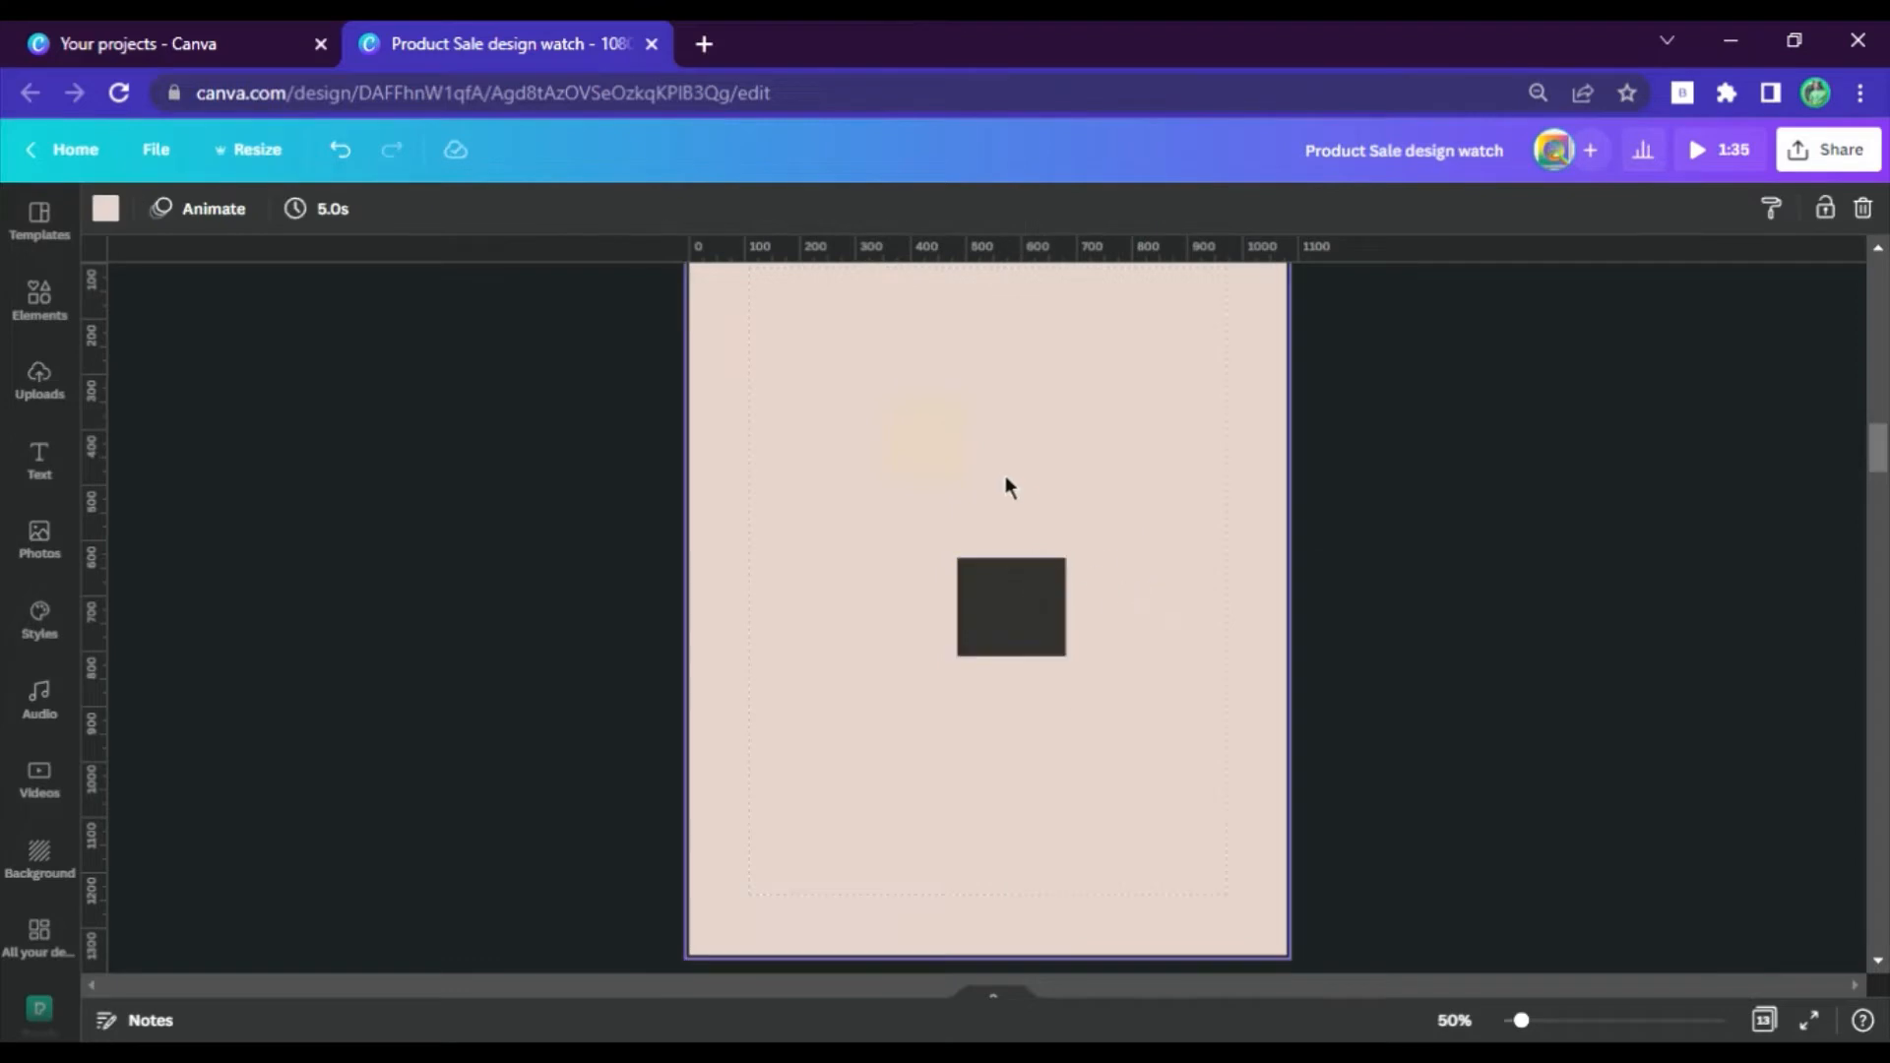
click(914, 453)
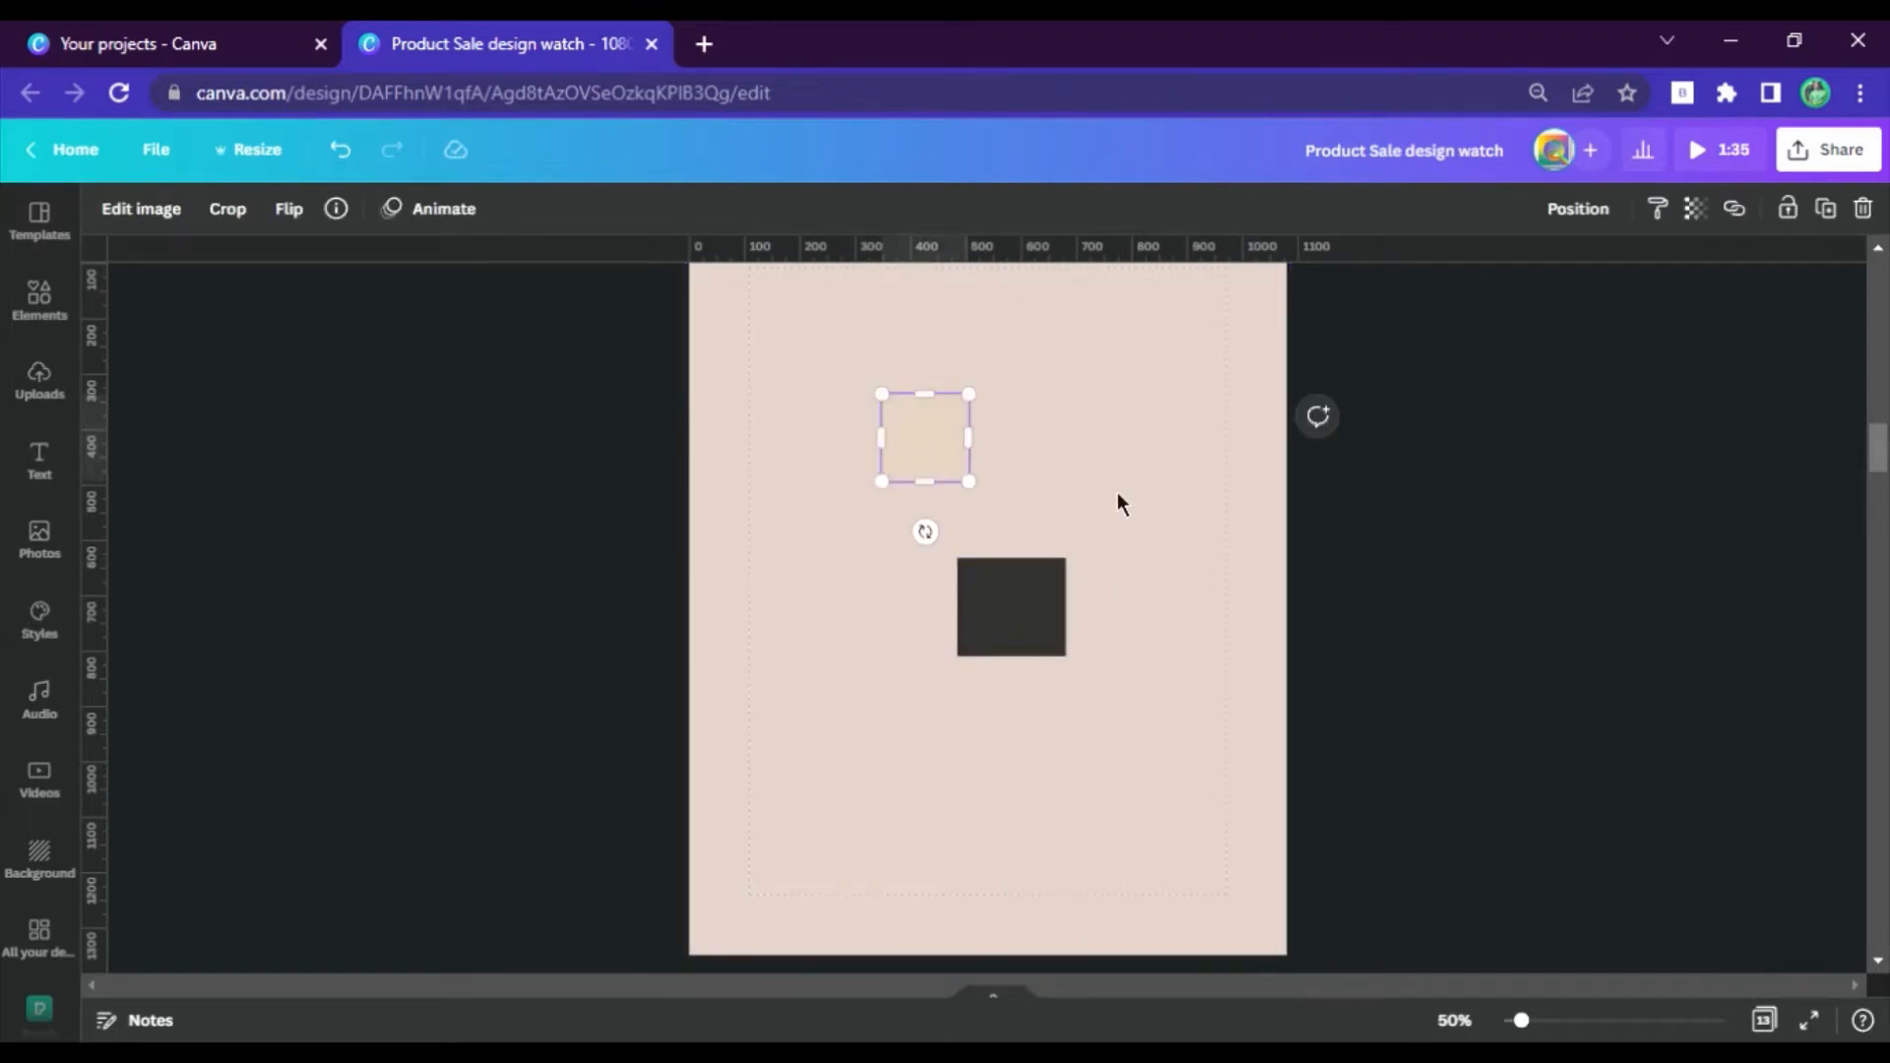
right_click(951, 457)
click(1081, 805)
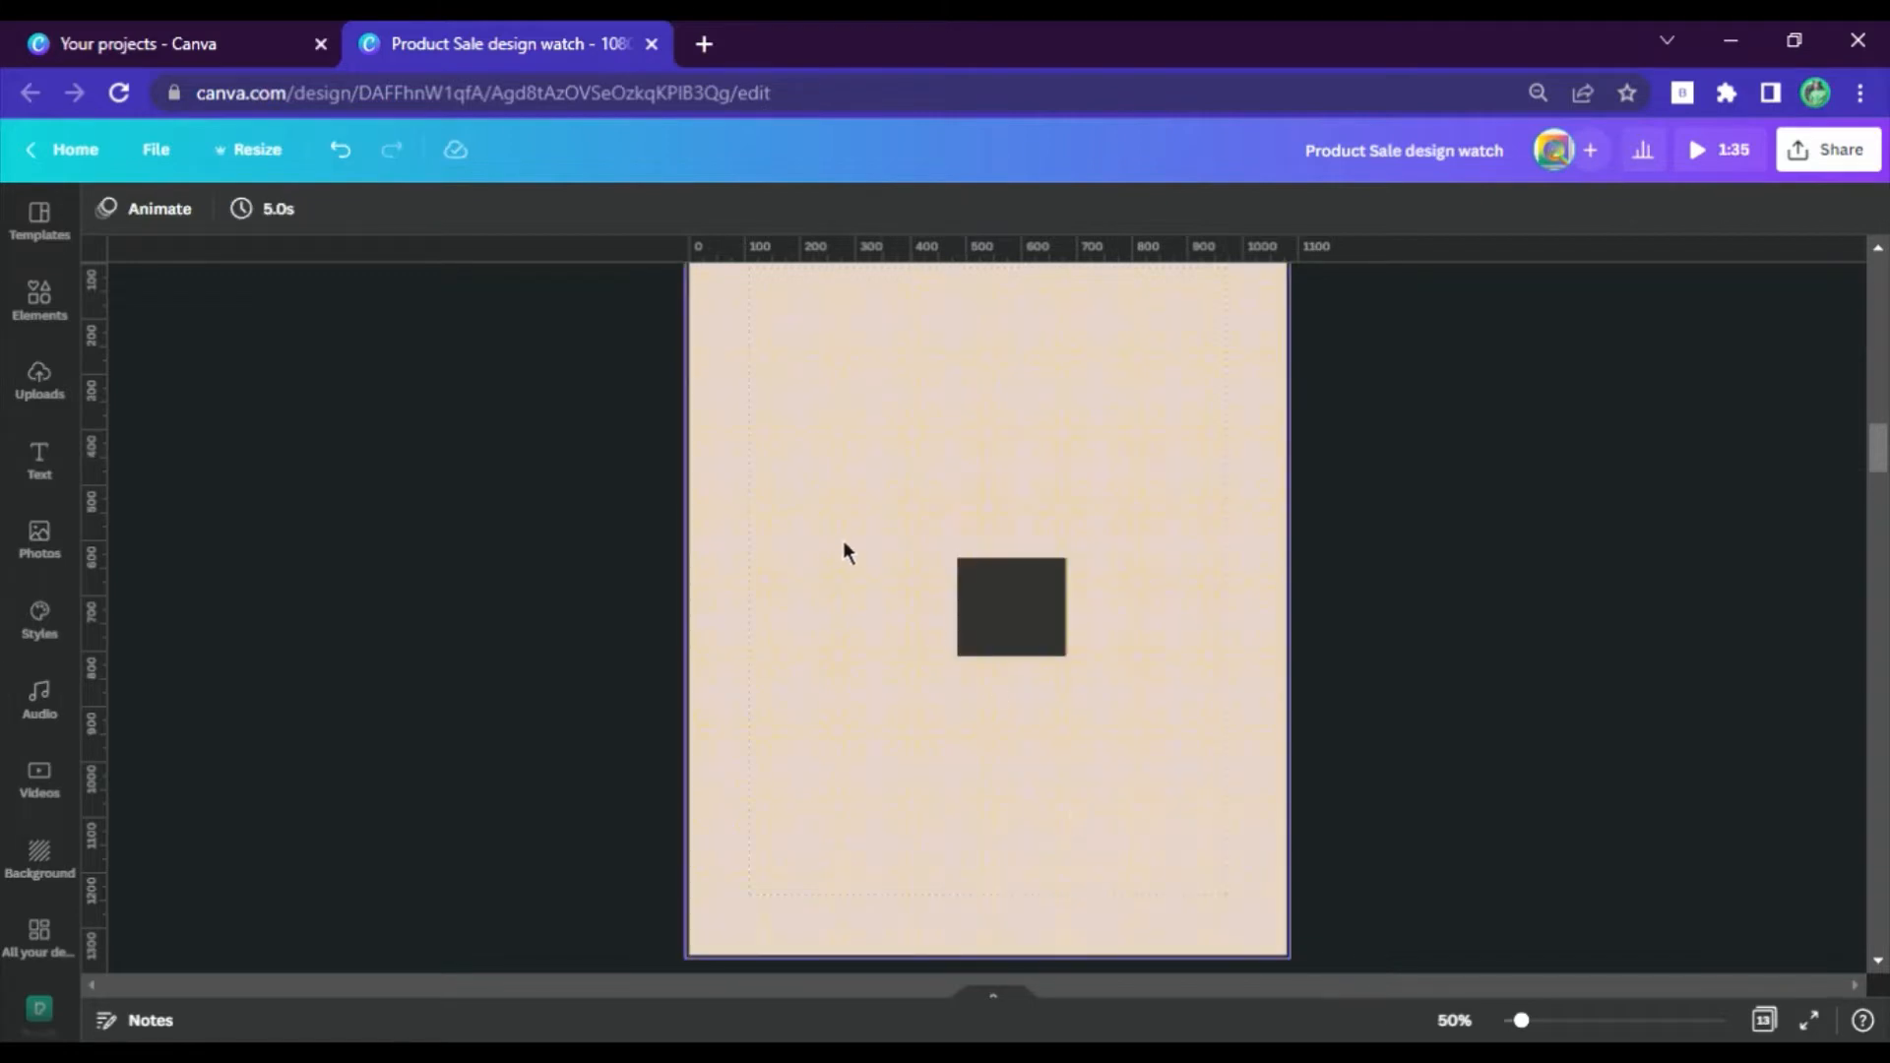
click(864, 565)
click(1131, 443)
double_click(1196, 466)
click(1521, 543)
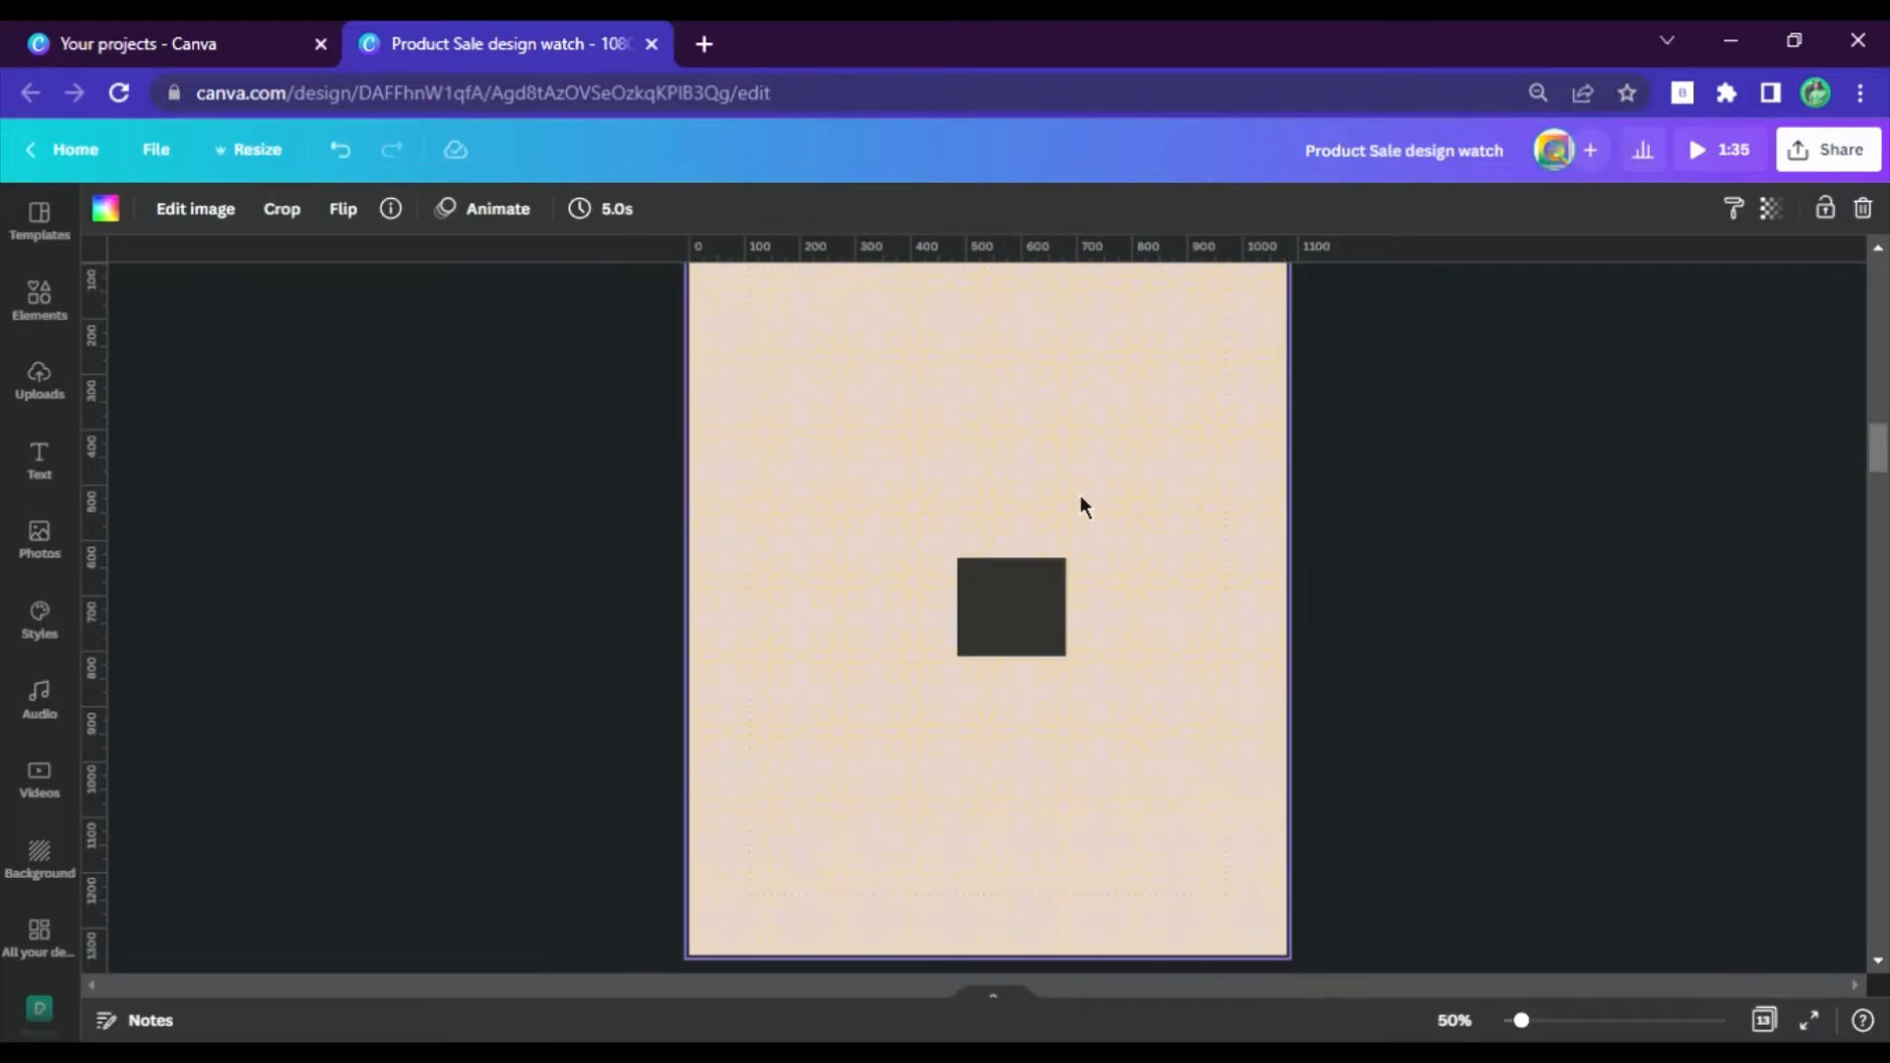
key(ctrl+z)
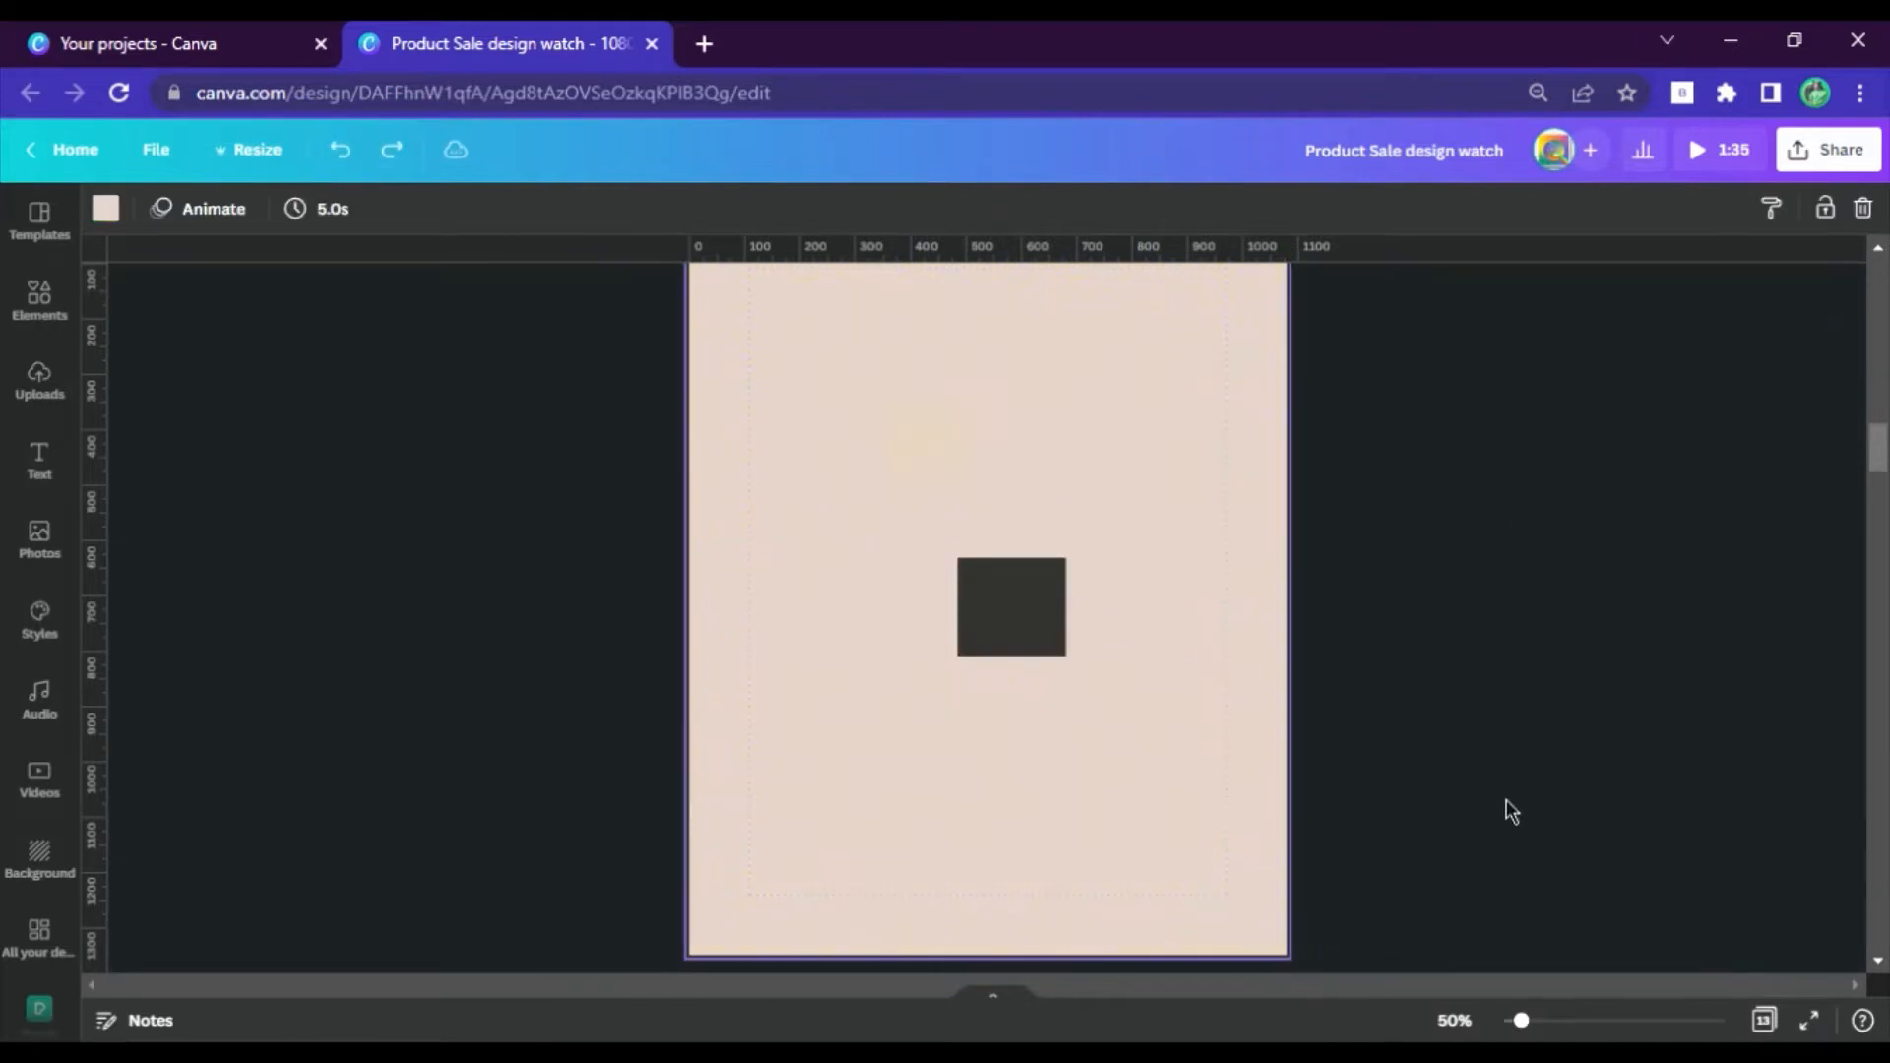
Change the new page's background color to a very dark shade from the document colors.
click(108, 211)
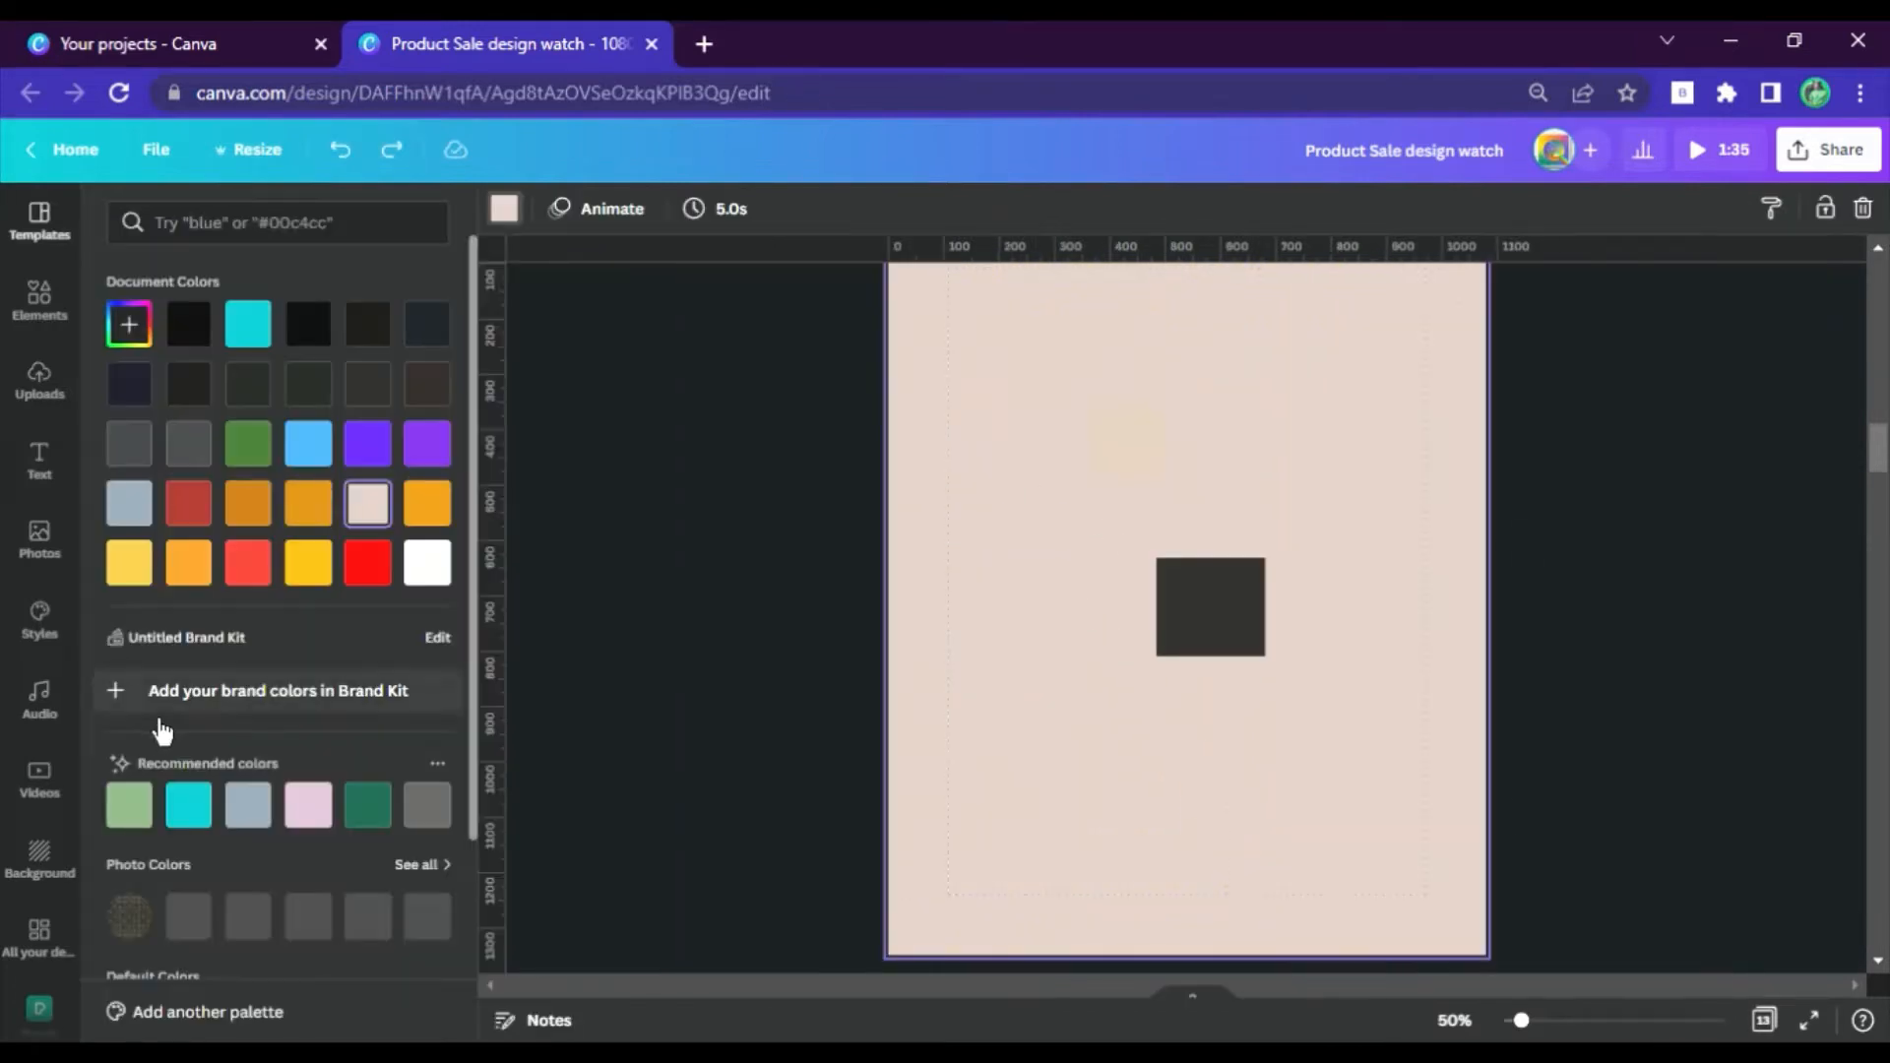
click(192, 390)
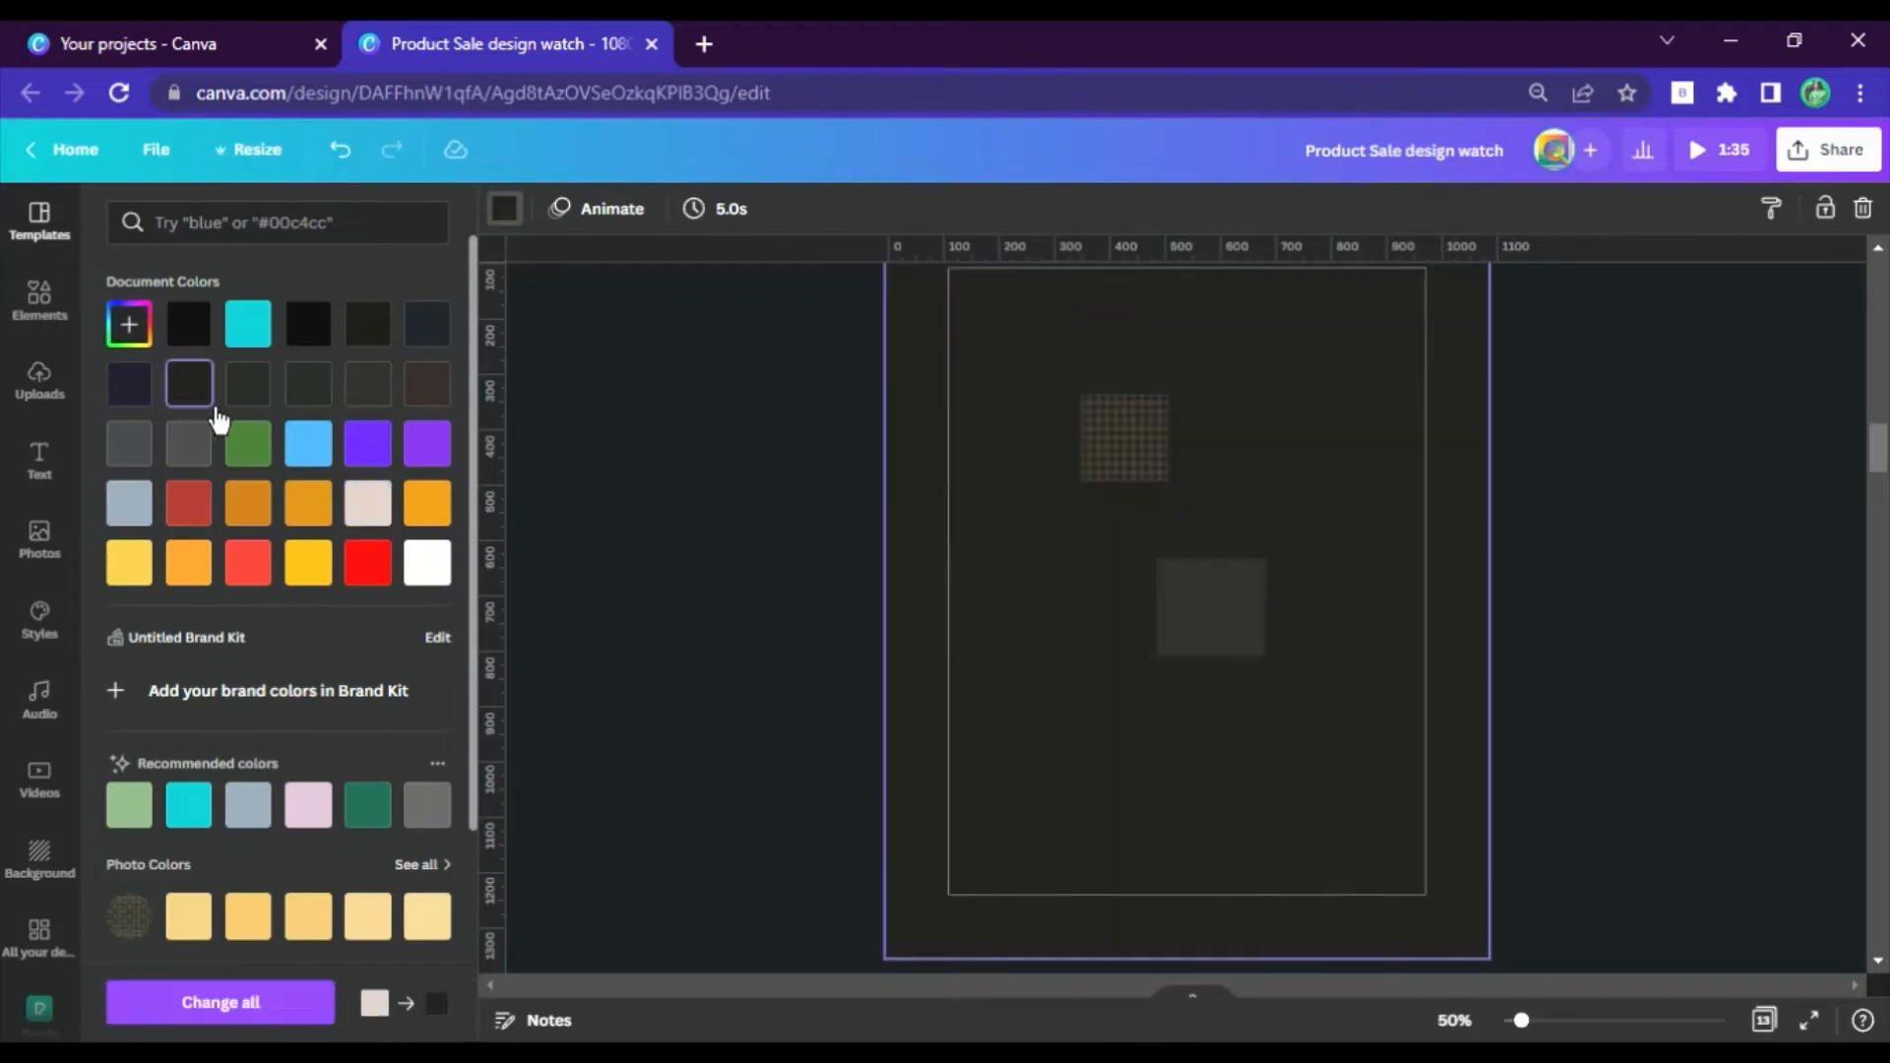
click(256, 389)
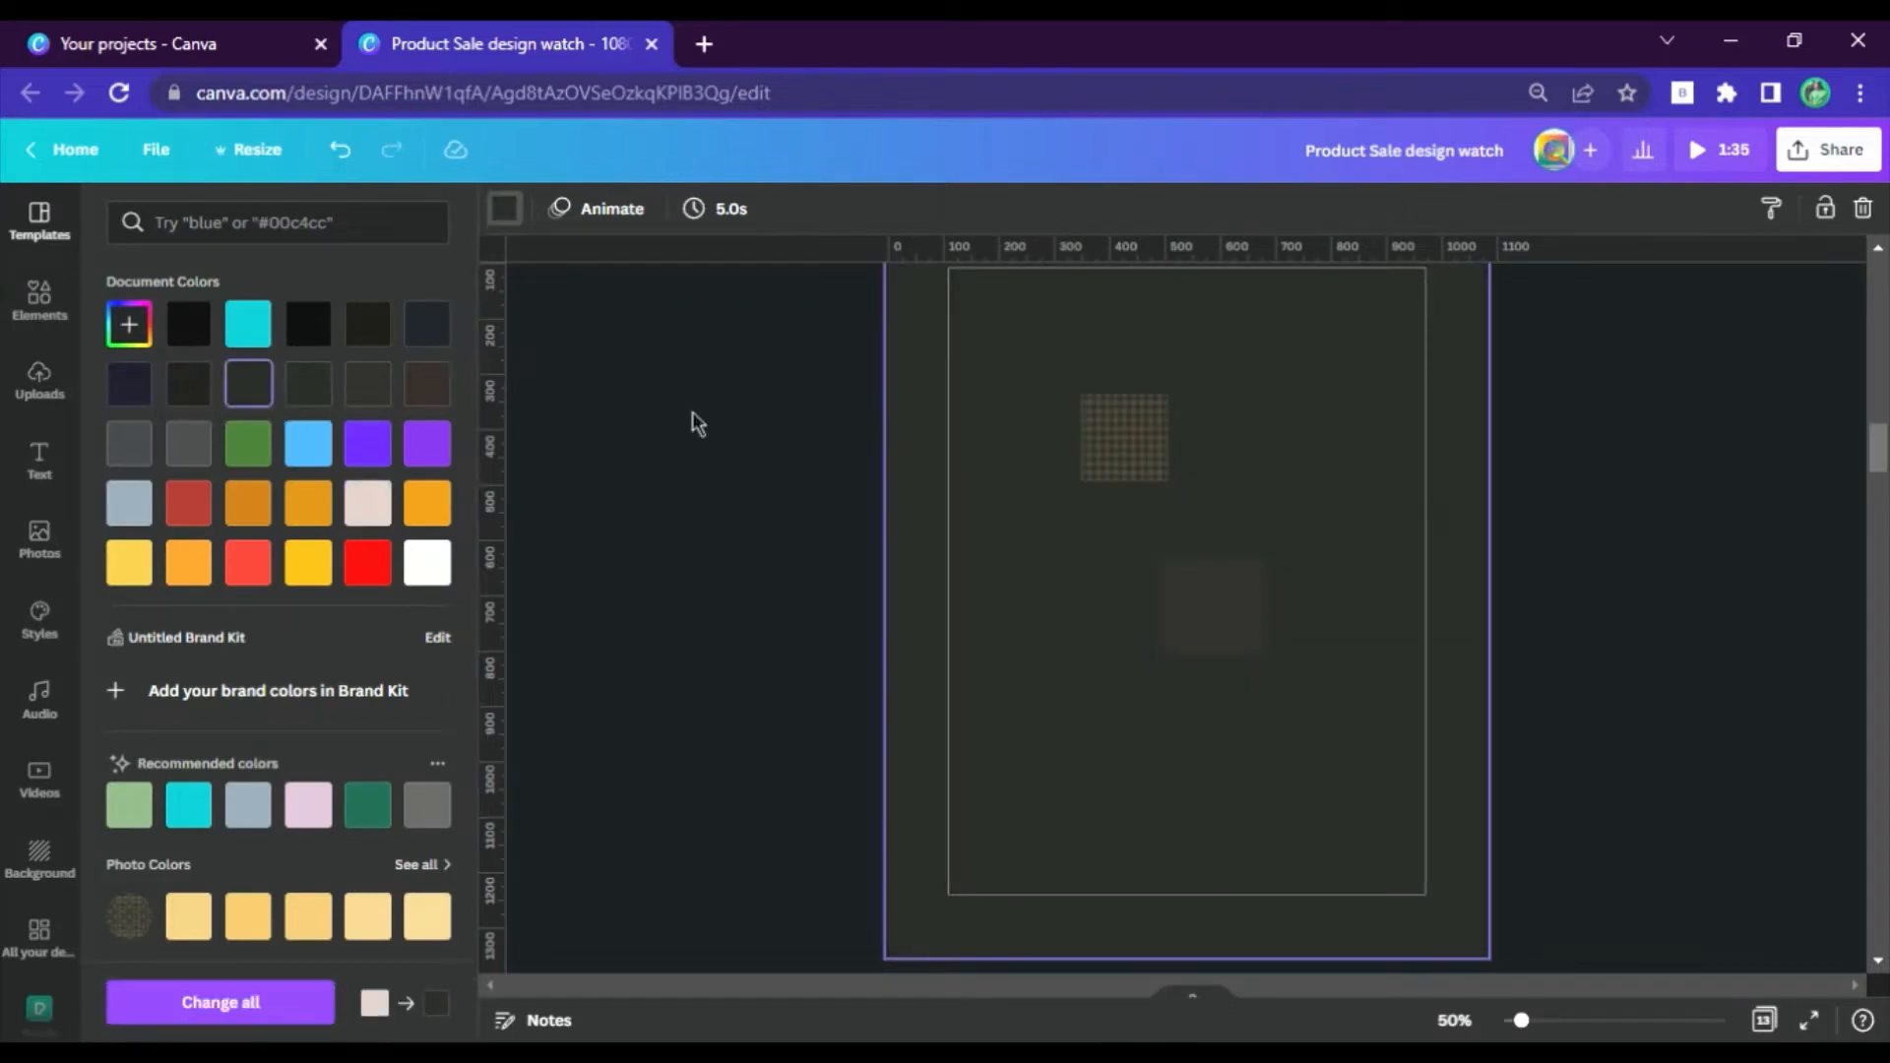
Make the Islamic pattern image the background of the dark page.
click(1116, 438)
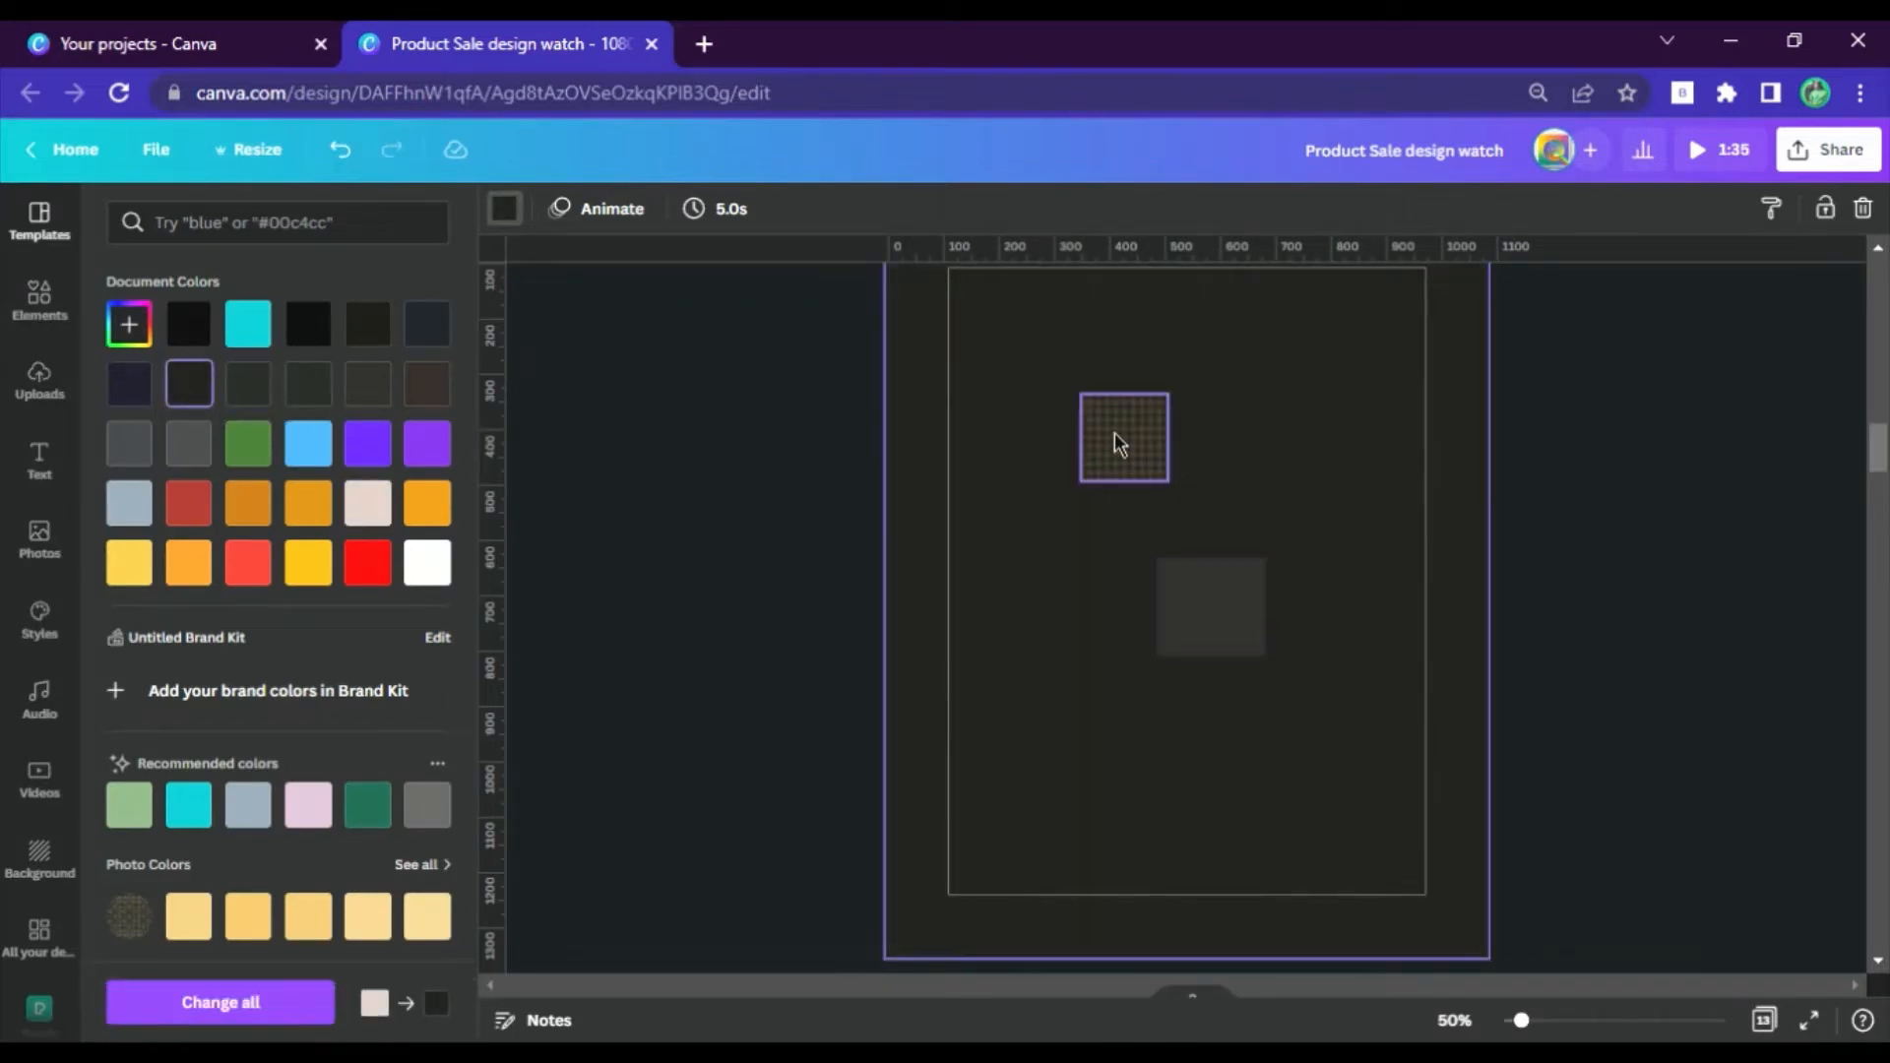
right_click(1114, 433)
right_click(935, 443)
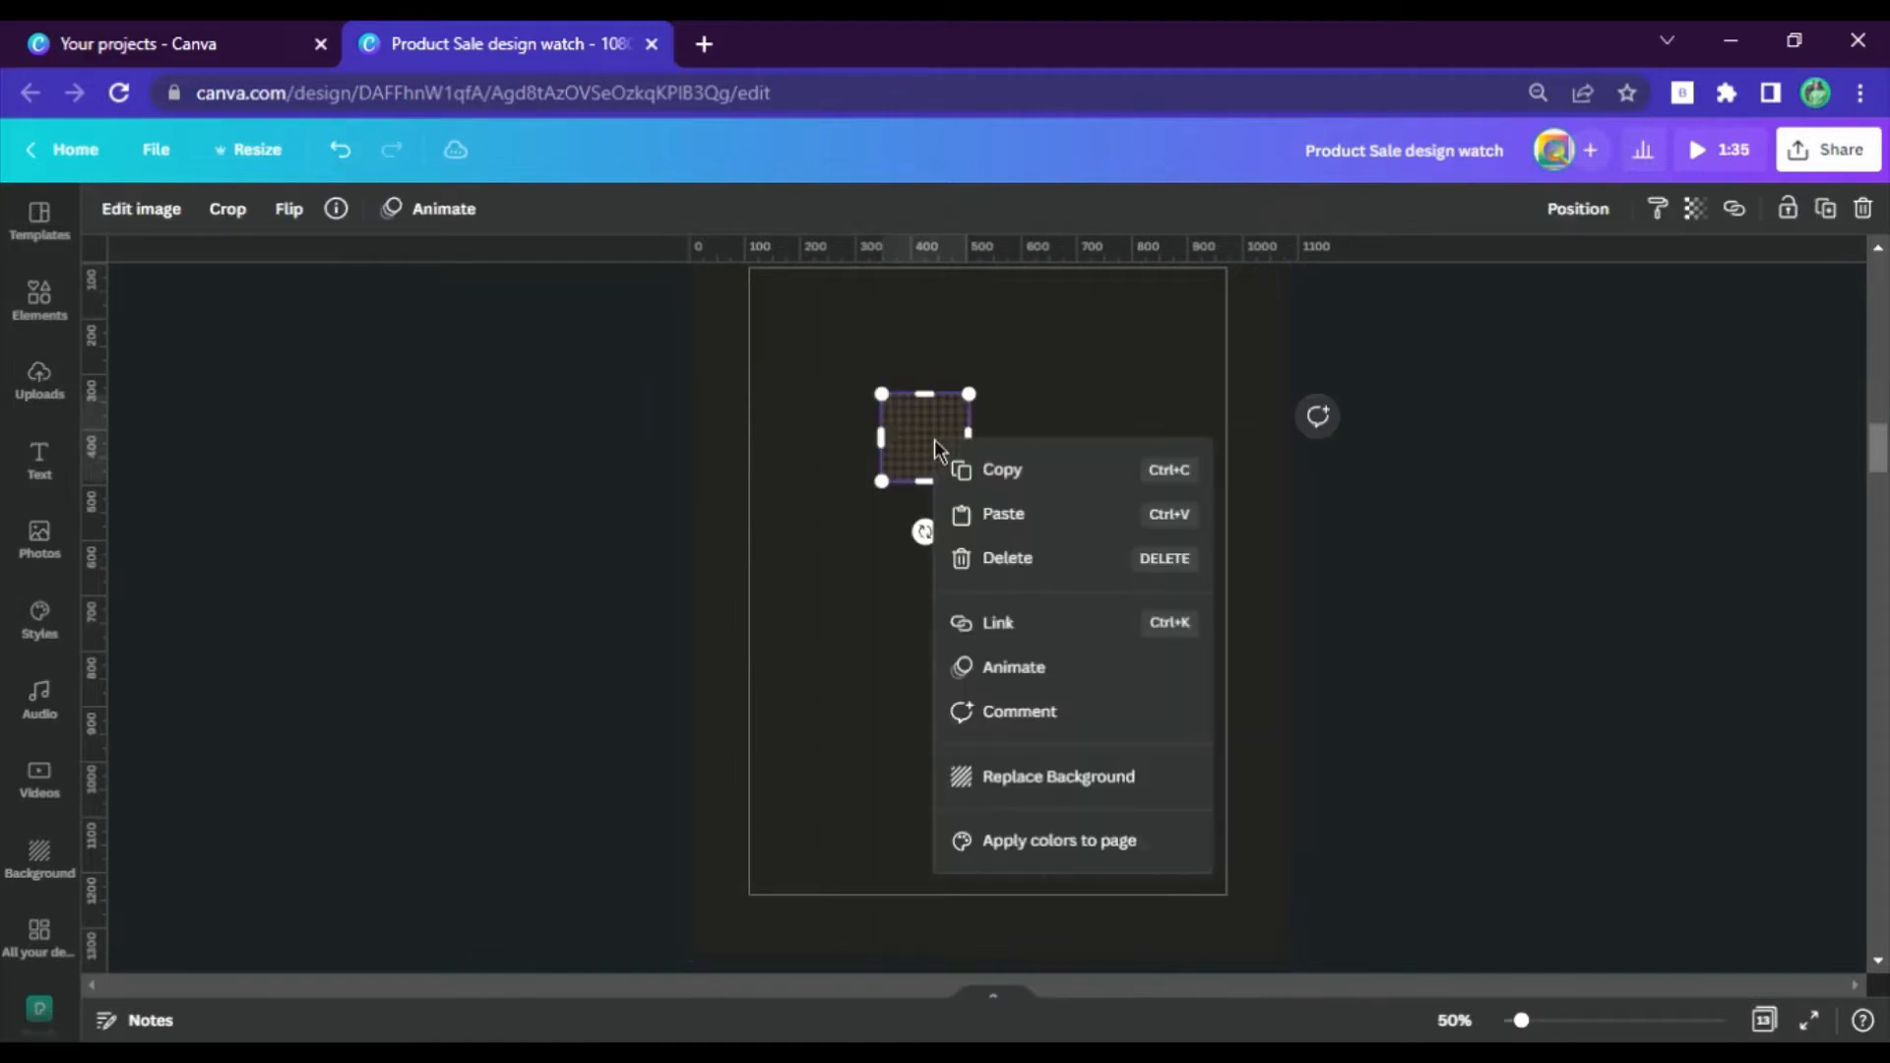
click(1078, 780)
Recolor the dark square in the middle of the page with a near-black document color.
click(1031, 630)
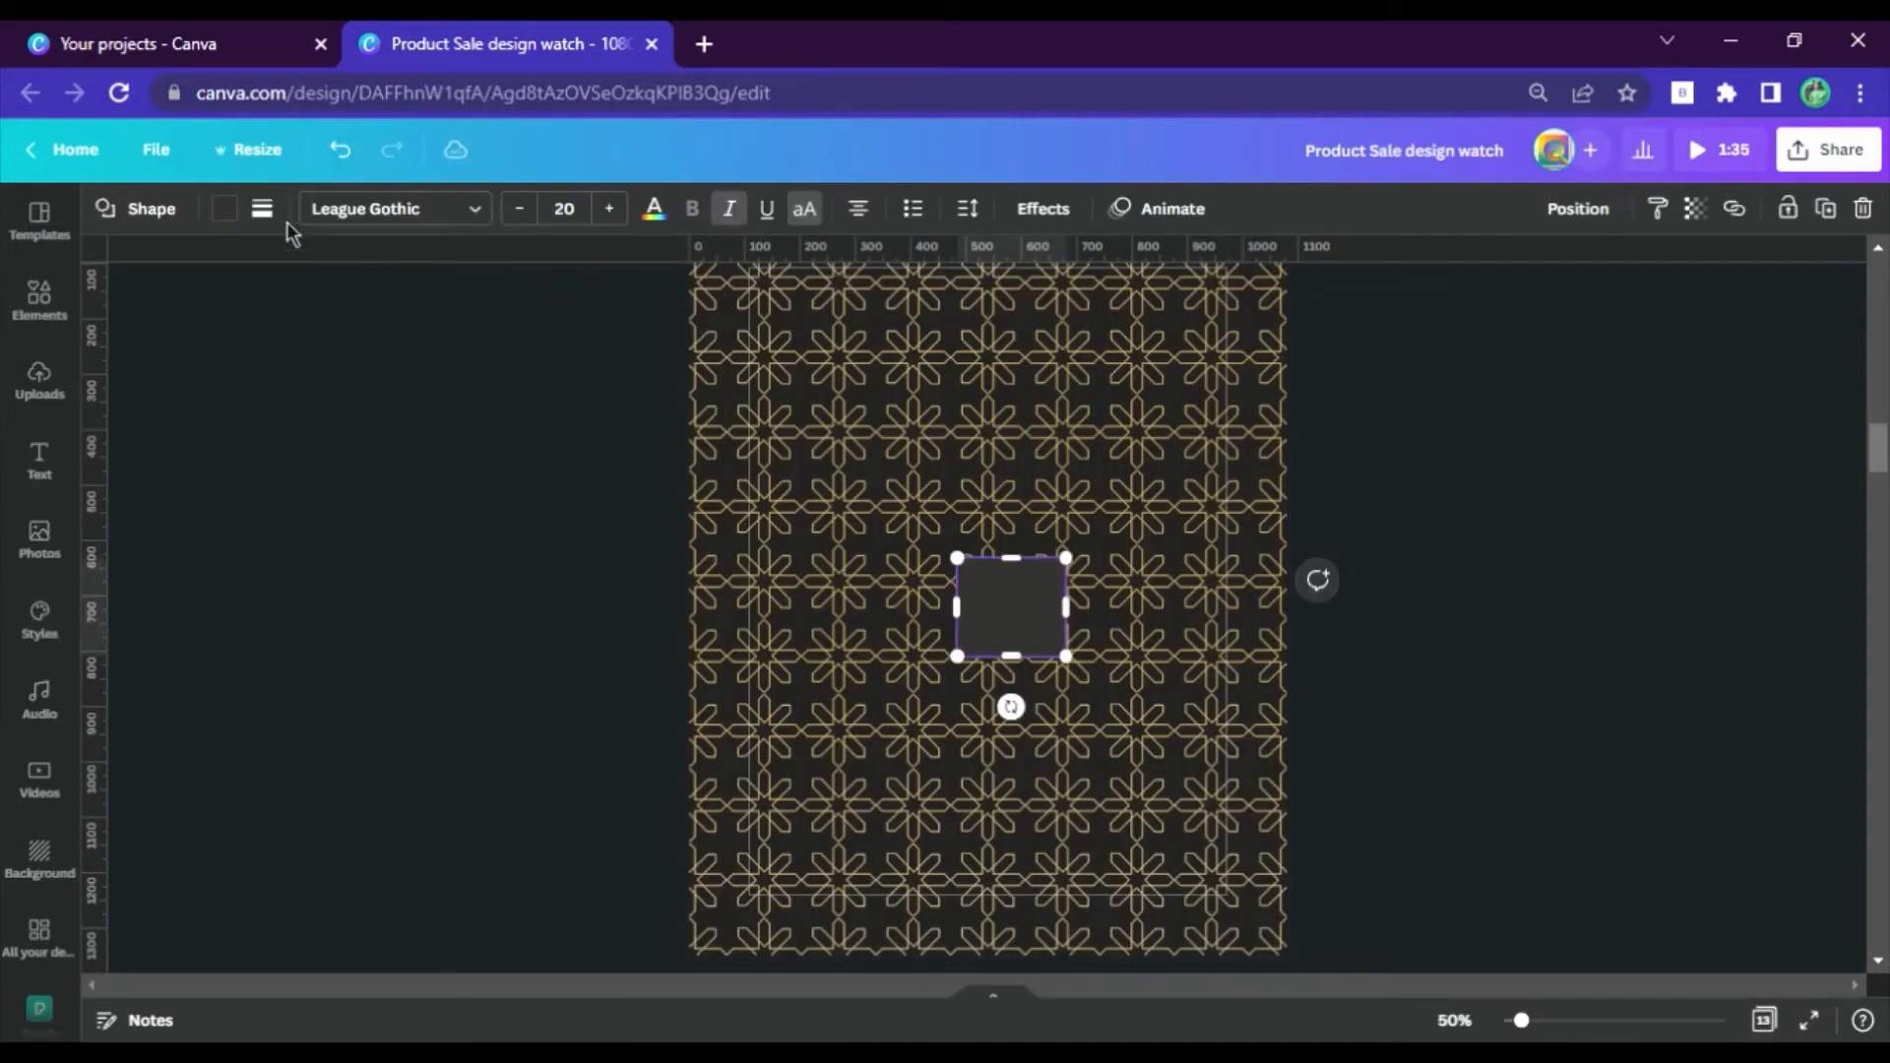
click(225, 207)
click(313, 389)
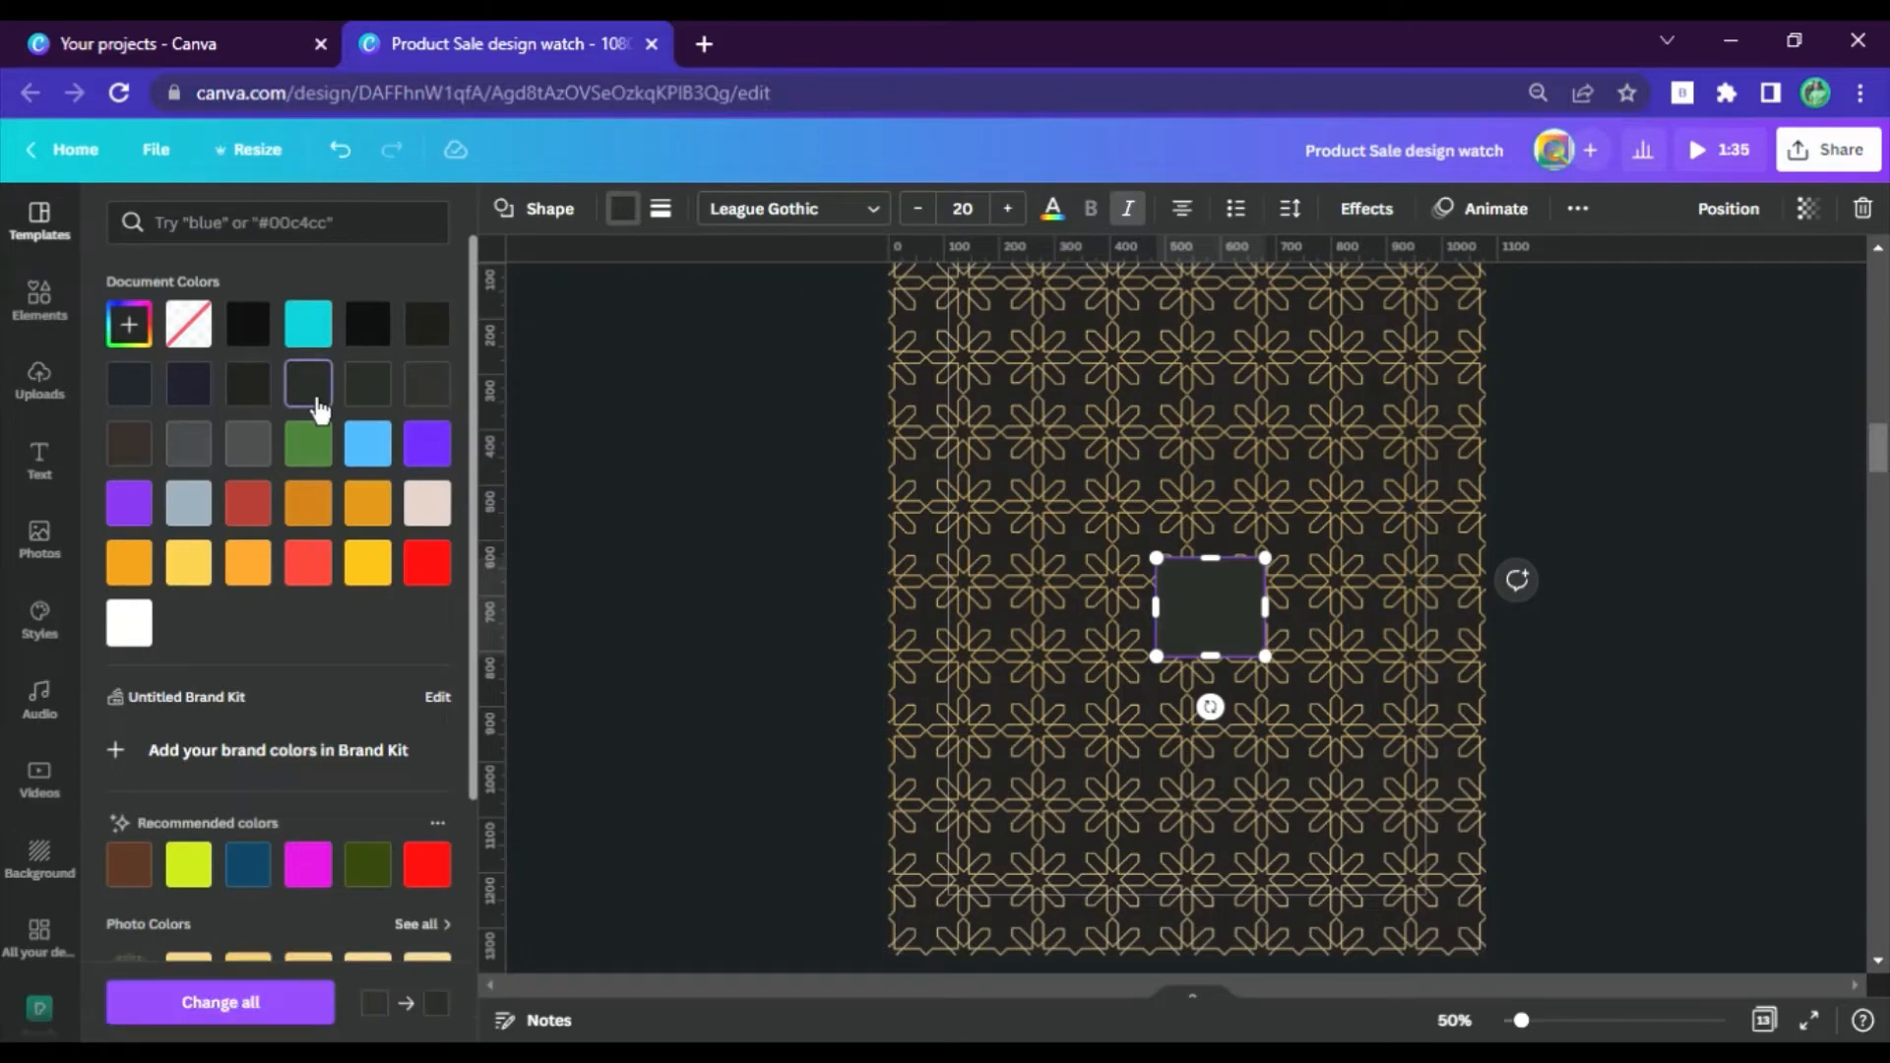
click(428, 328)
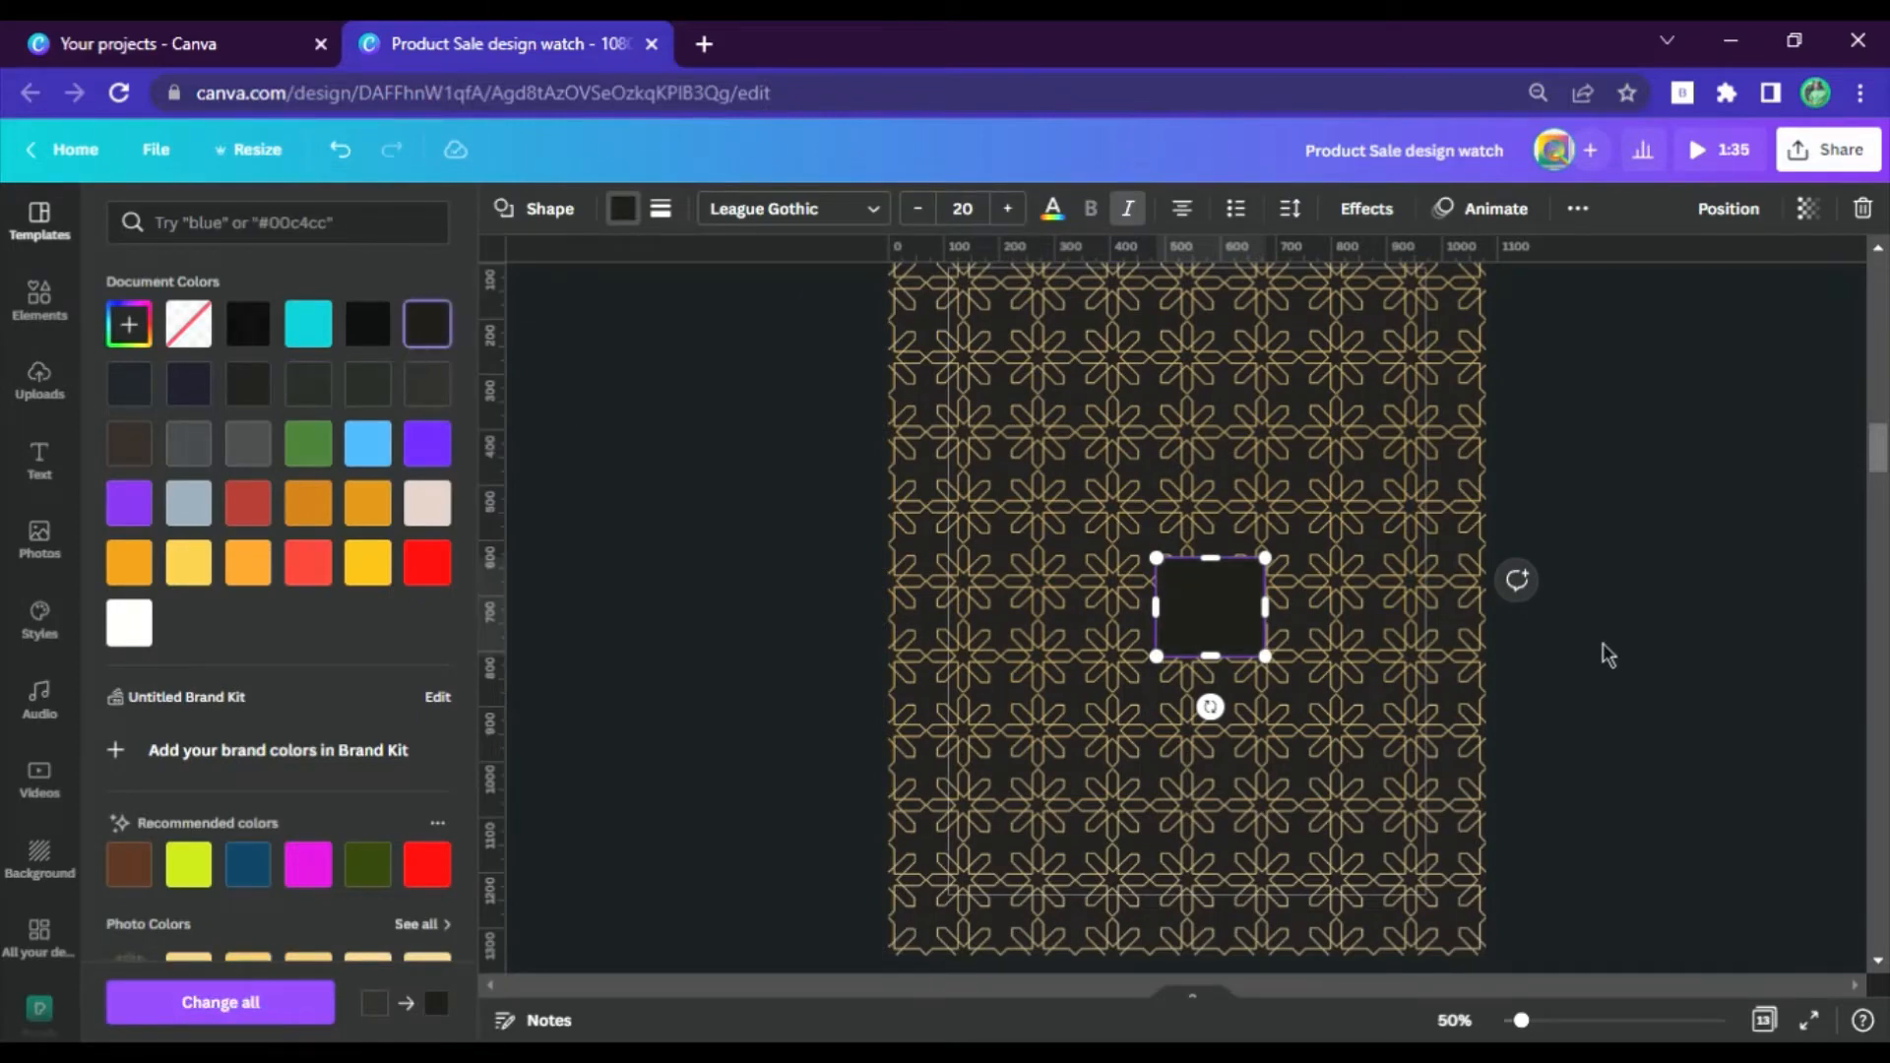
key(Escape)
Lower the opacity of the golden background pattern to make it faint.
click(1154, 435)
click(1772, 208)
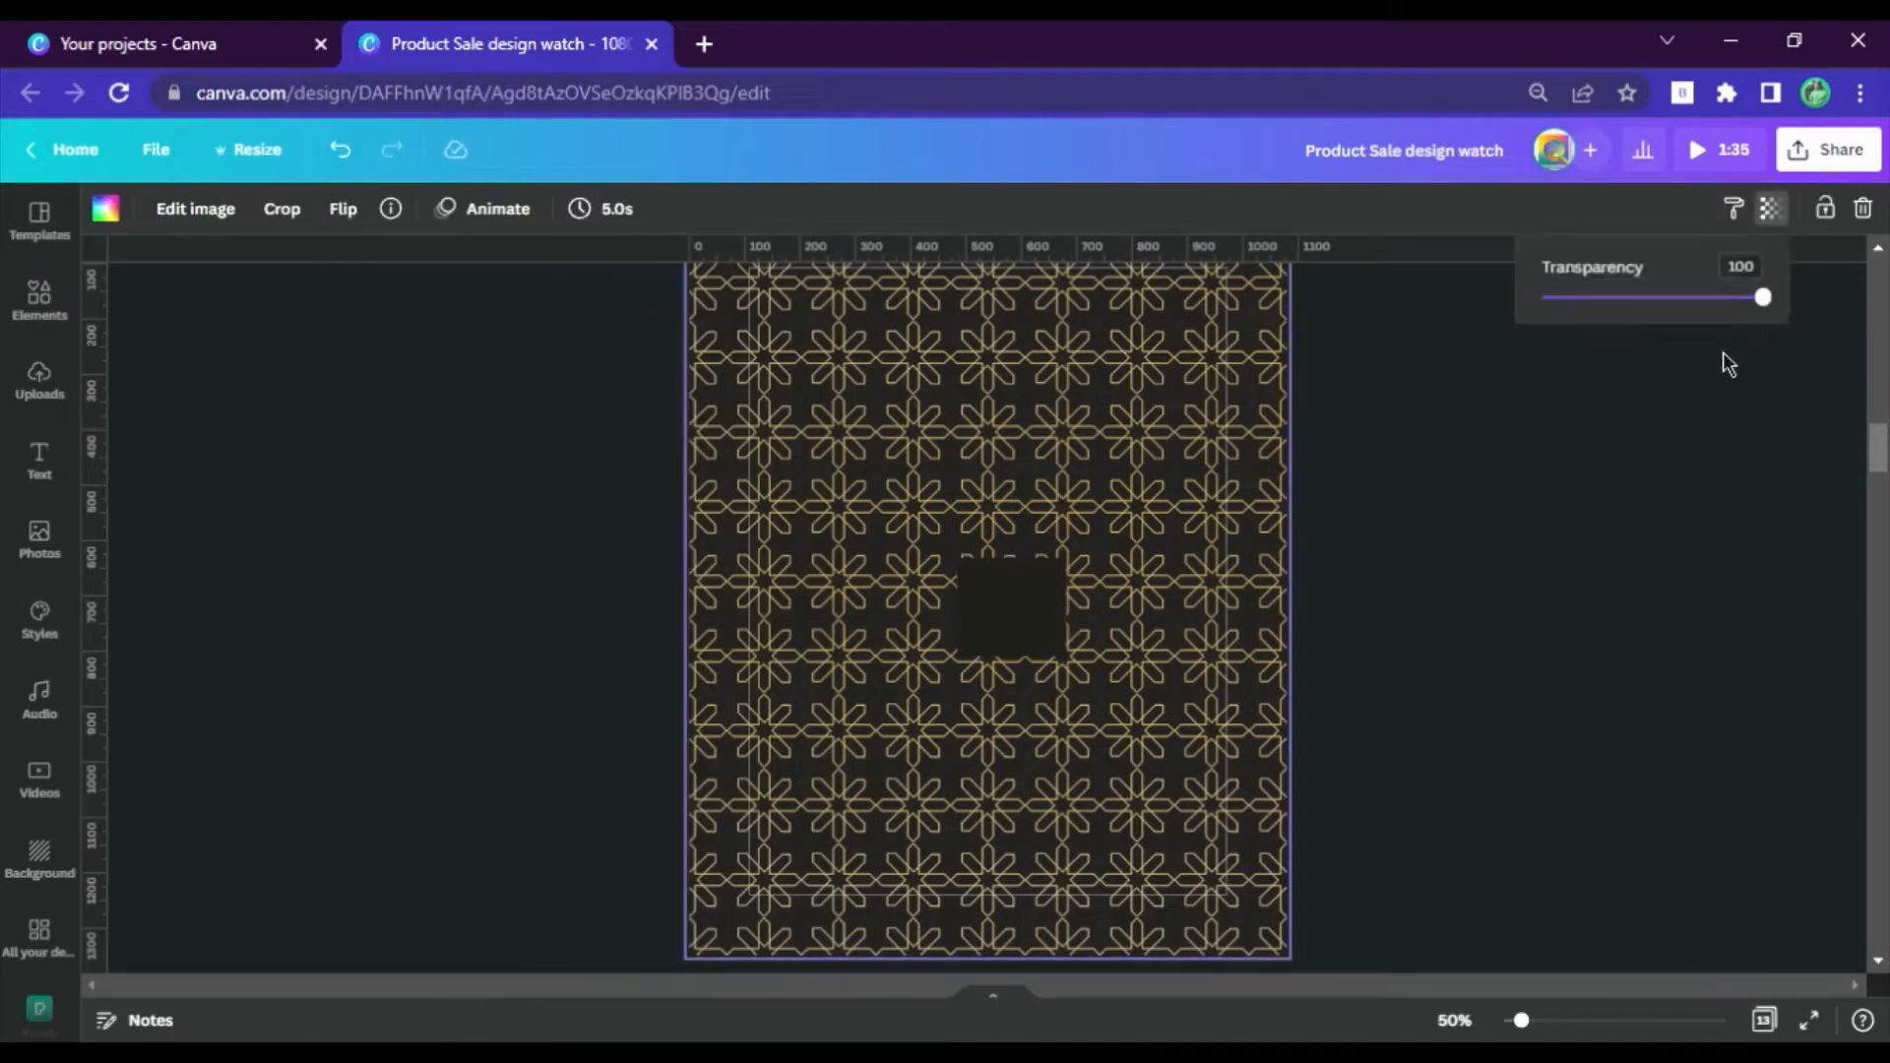
drag(1770, 326, 1674, 328)
key(Tab)
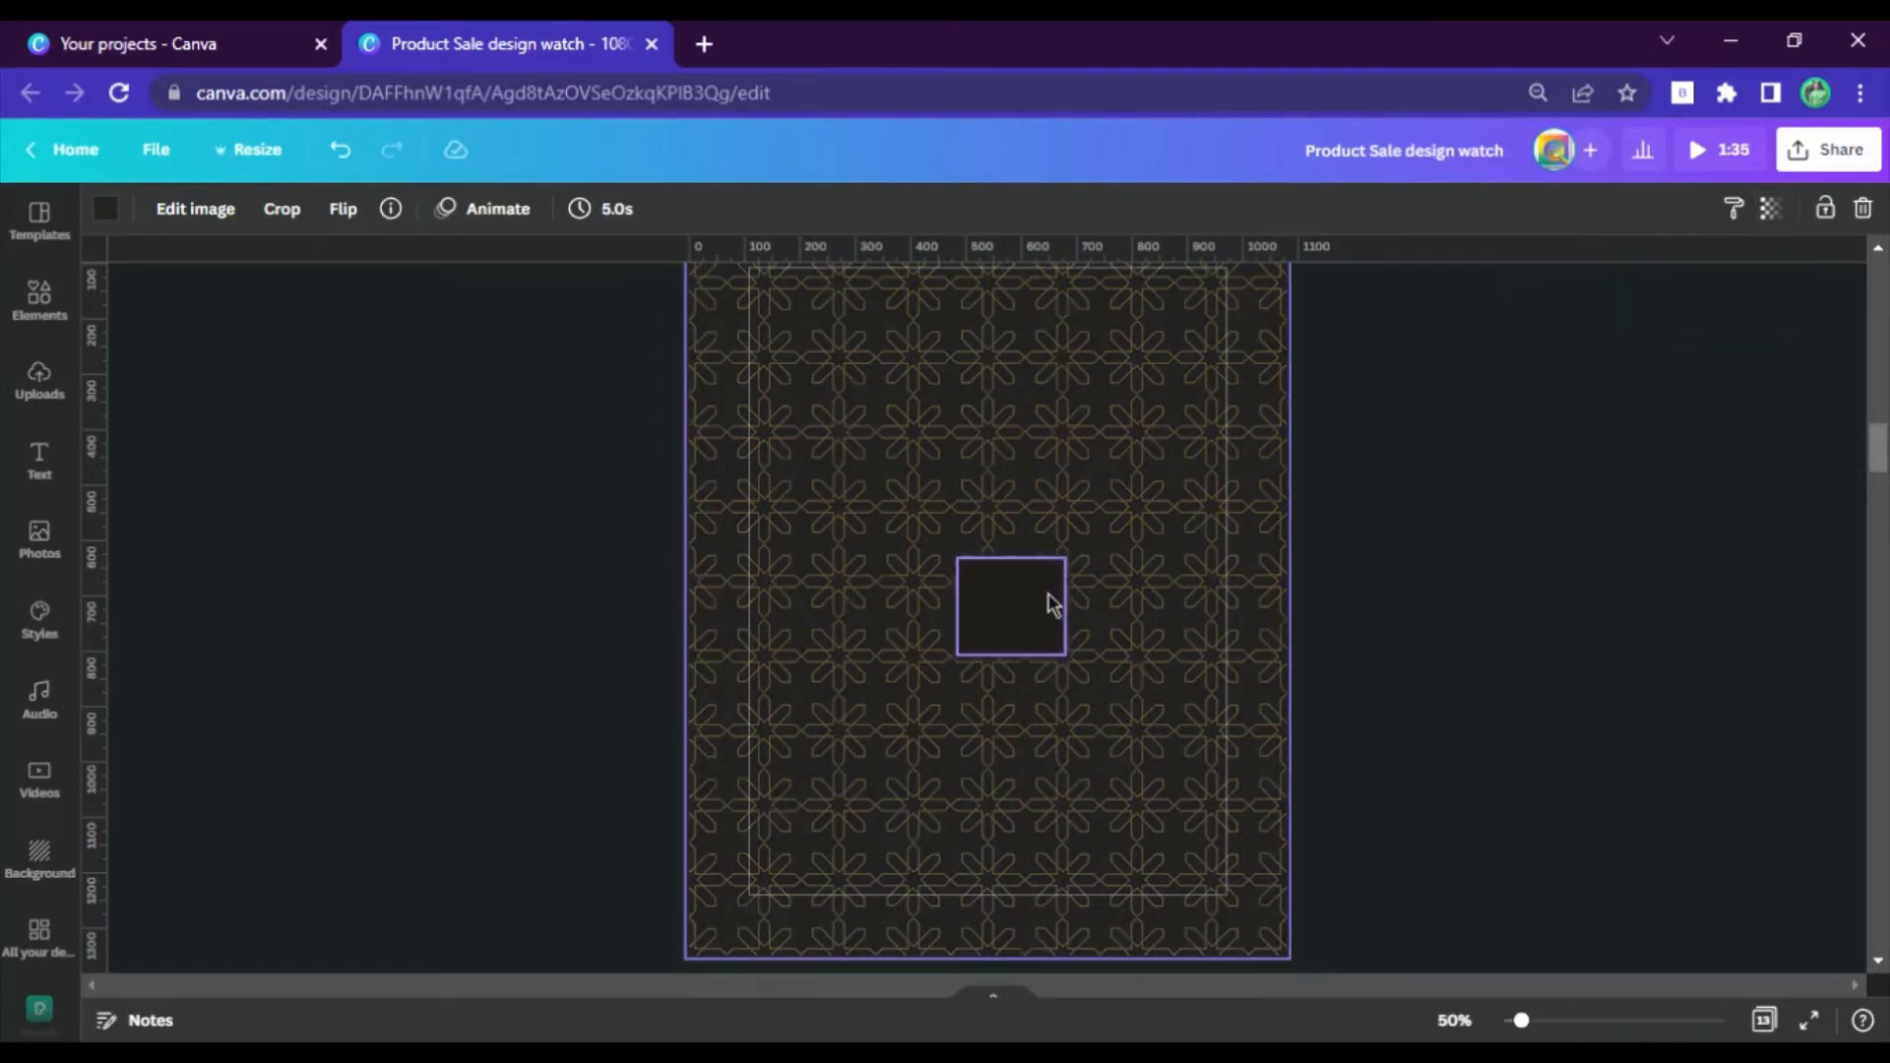
Enlarge the near-black square to about 840 by 985 px and center it over the background pattern.
drag(1050, 603, 1112, 780)
drag(1154, 849, 1254, 936)
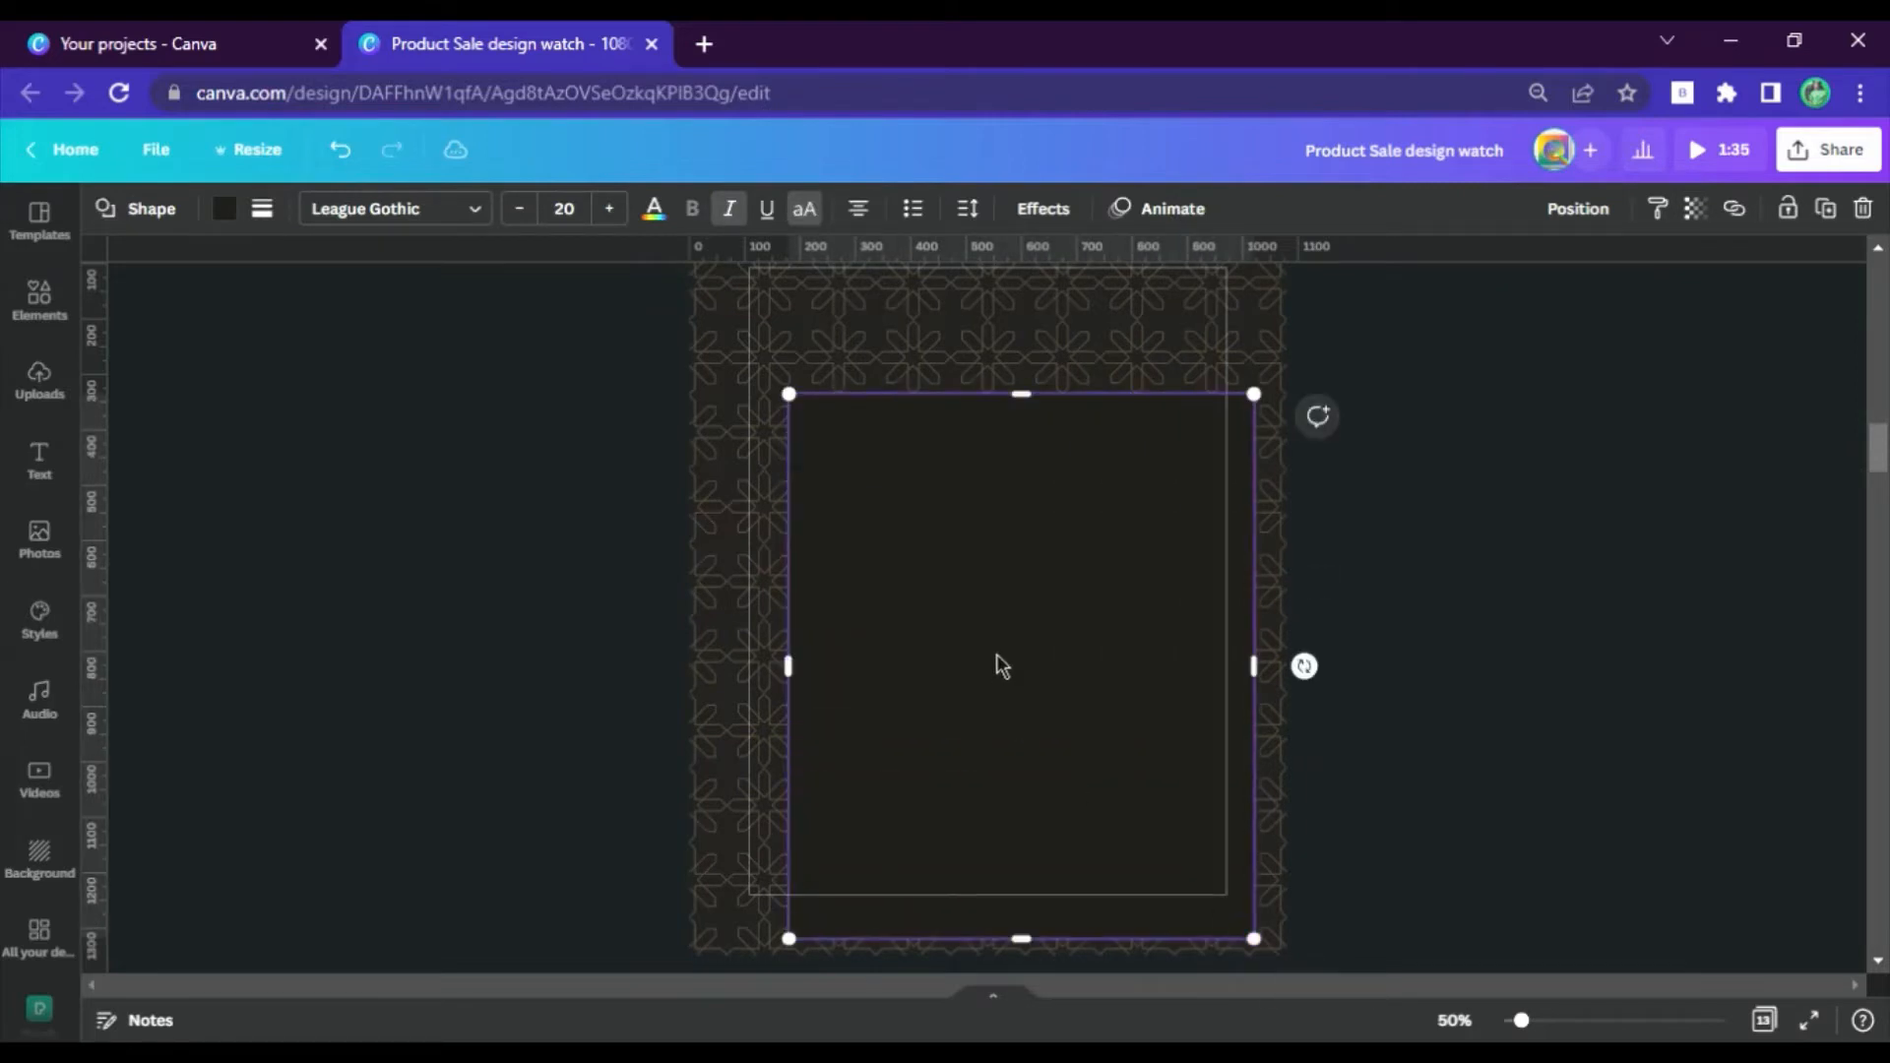
drag(1000, 663, 983, 587)
click(1427, 561)
Copy the red Square Blur from the ASSETS page and place it near the upper-left corner of the near-black rectangle.
scroll(1460, 528, up, 5)
scroll(1351, 513, up, 3)
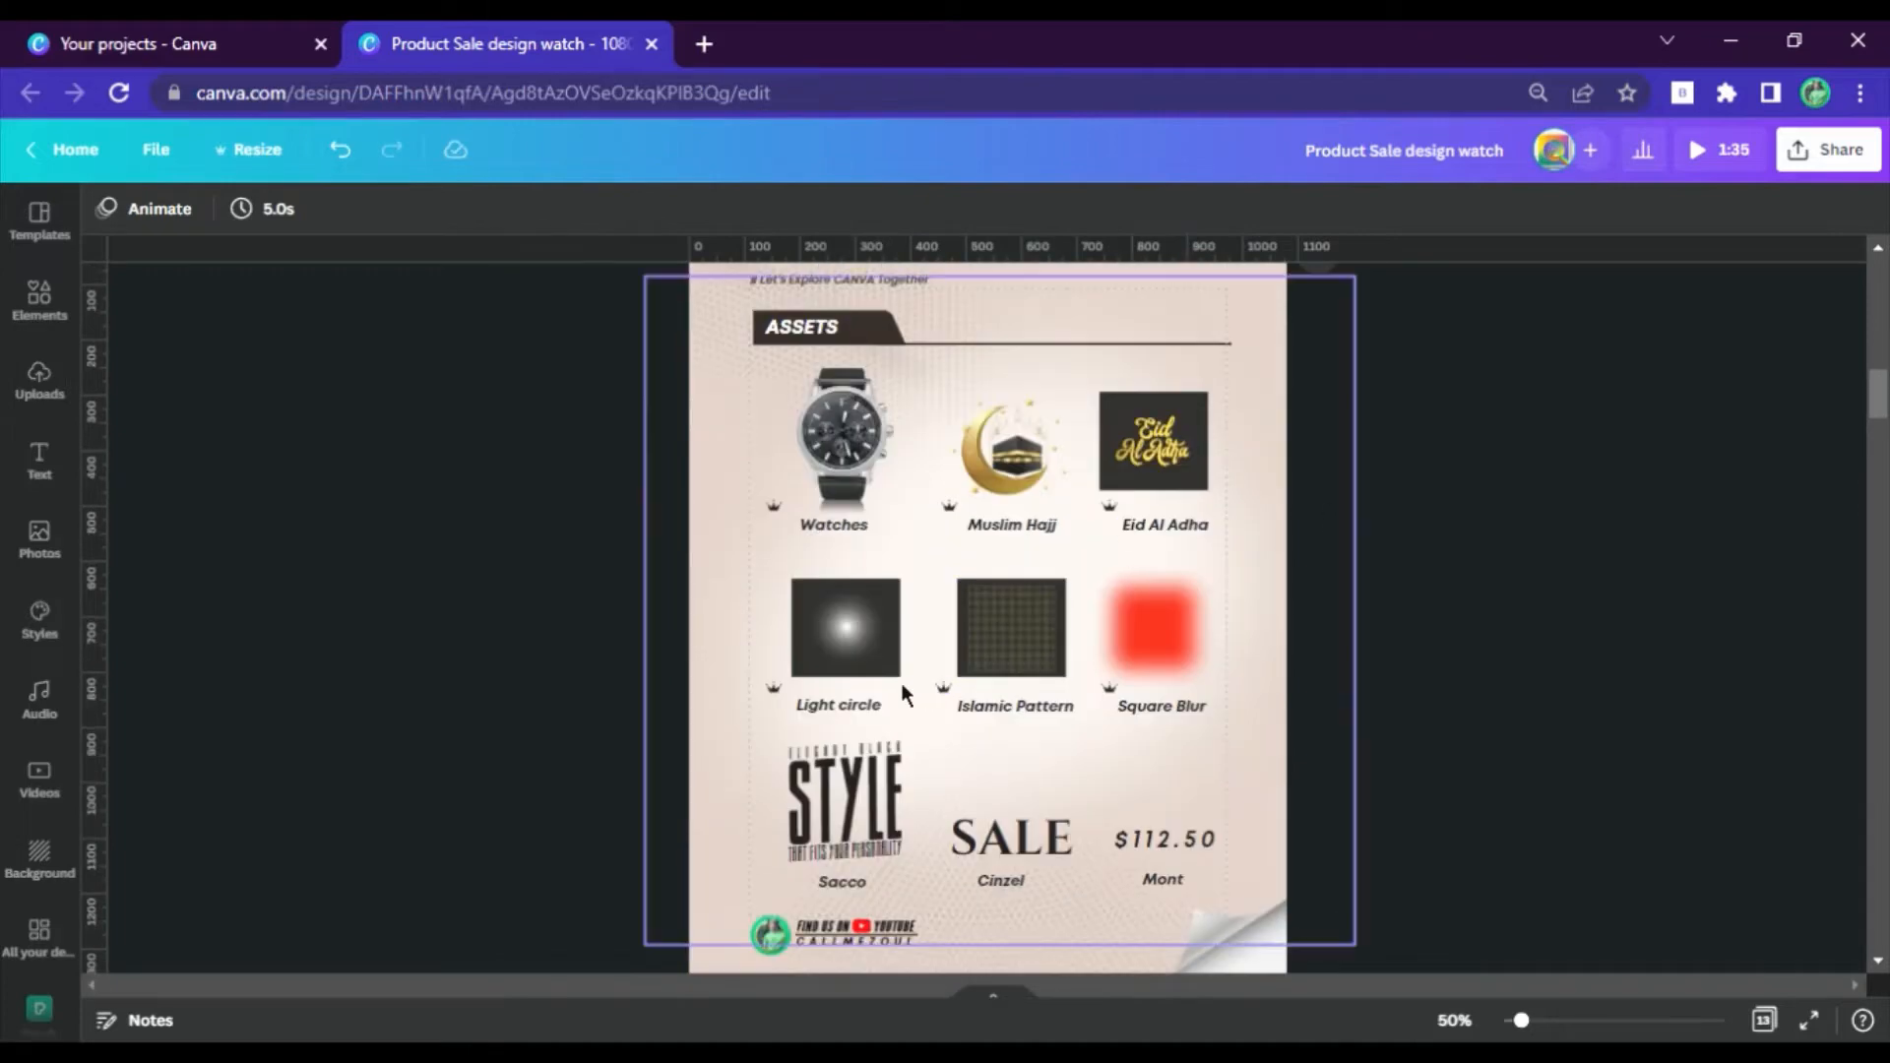
click(1155, 624)
key(ctrl+c)
scroll(1007, 675, down, 5)
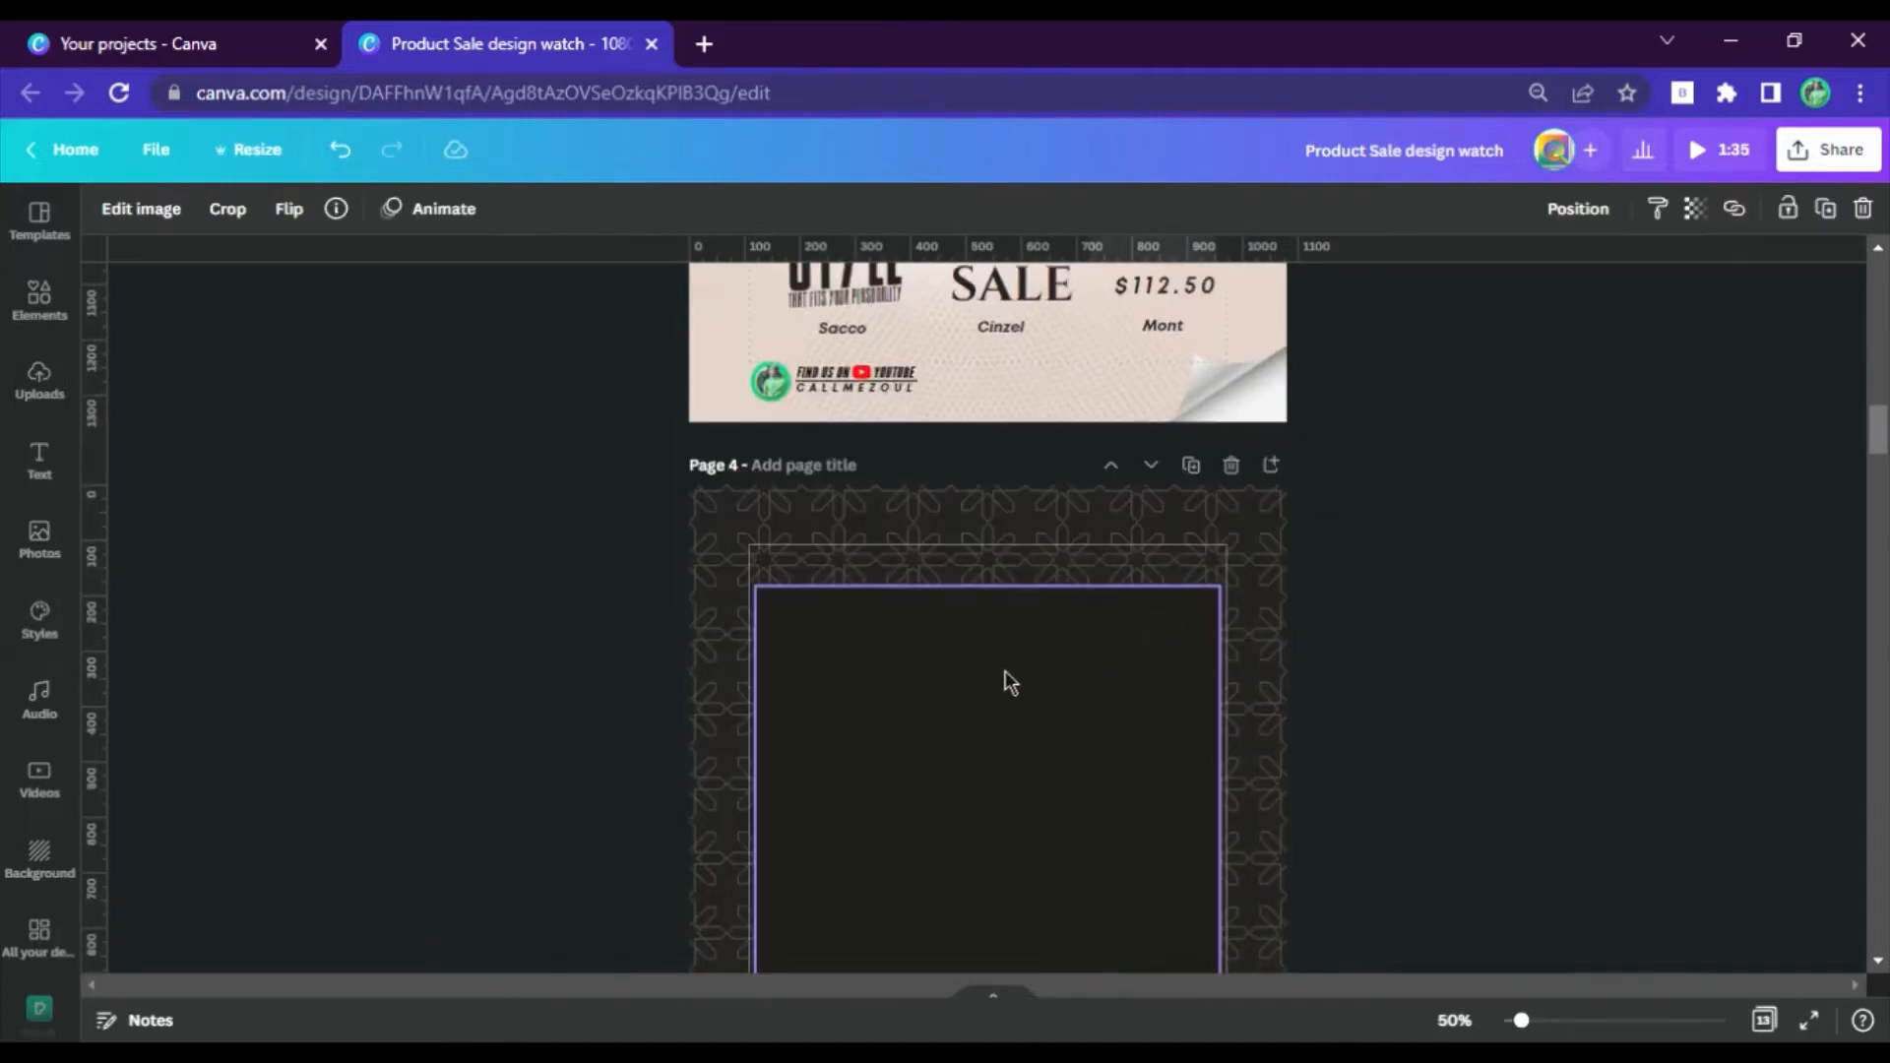
click(1013, 676)
key(ctrl+v)
drag(1128, 836, 856, 612)
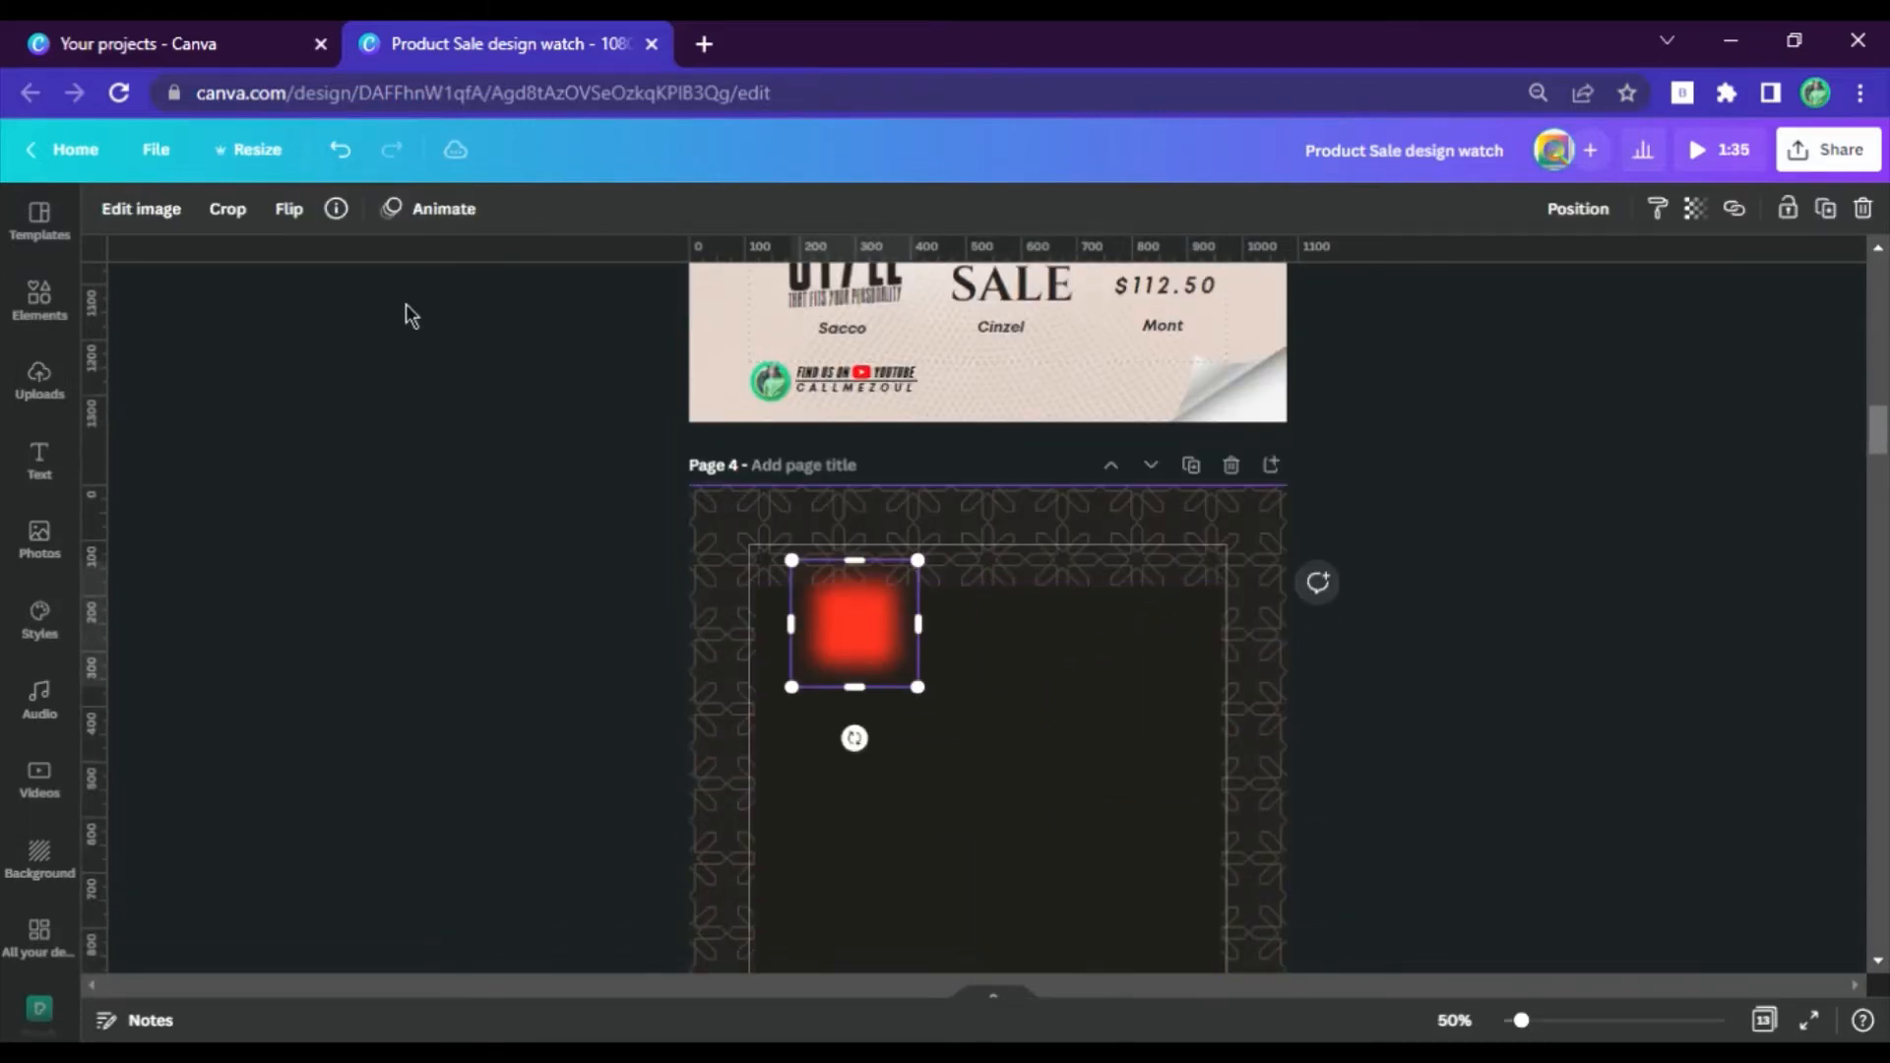
Add the Cherry Duotone effect to the red blur square and set its highlights to the near-black sampled from the page.
click(168, 210)
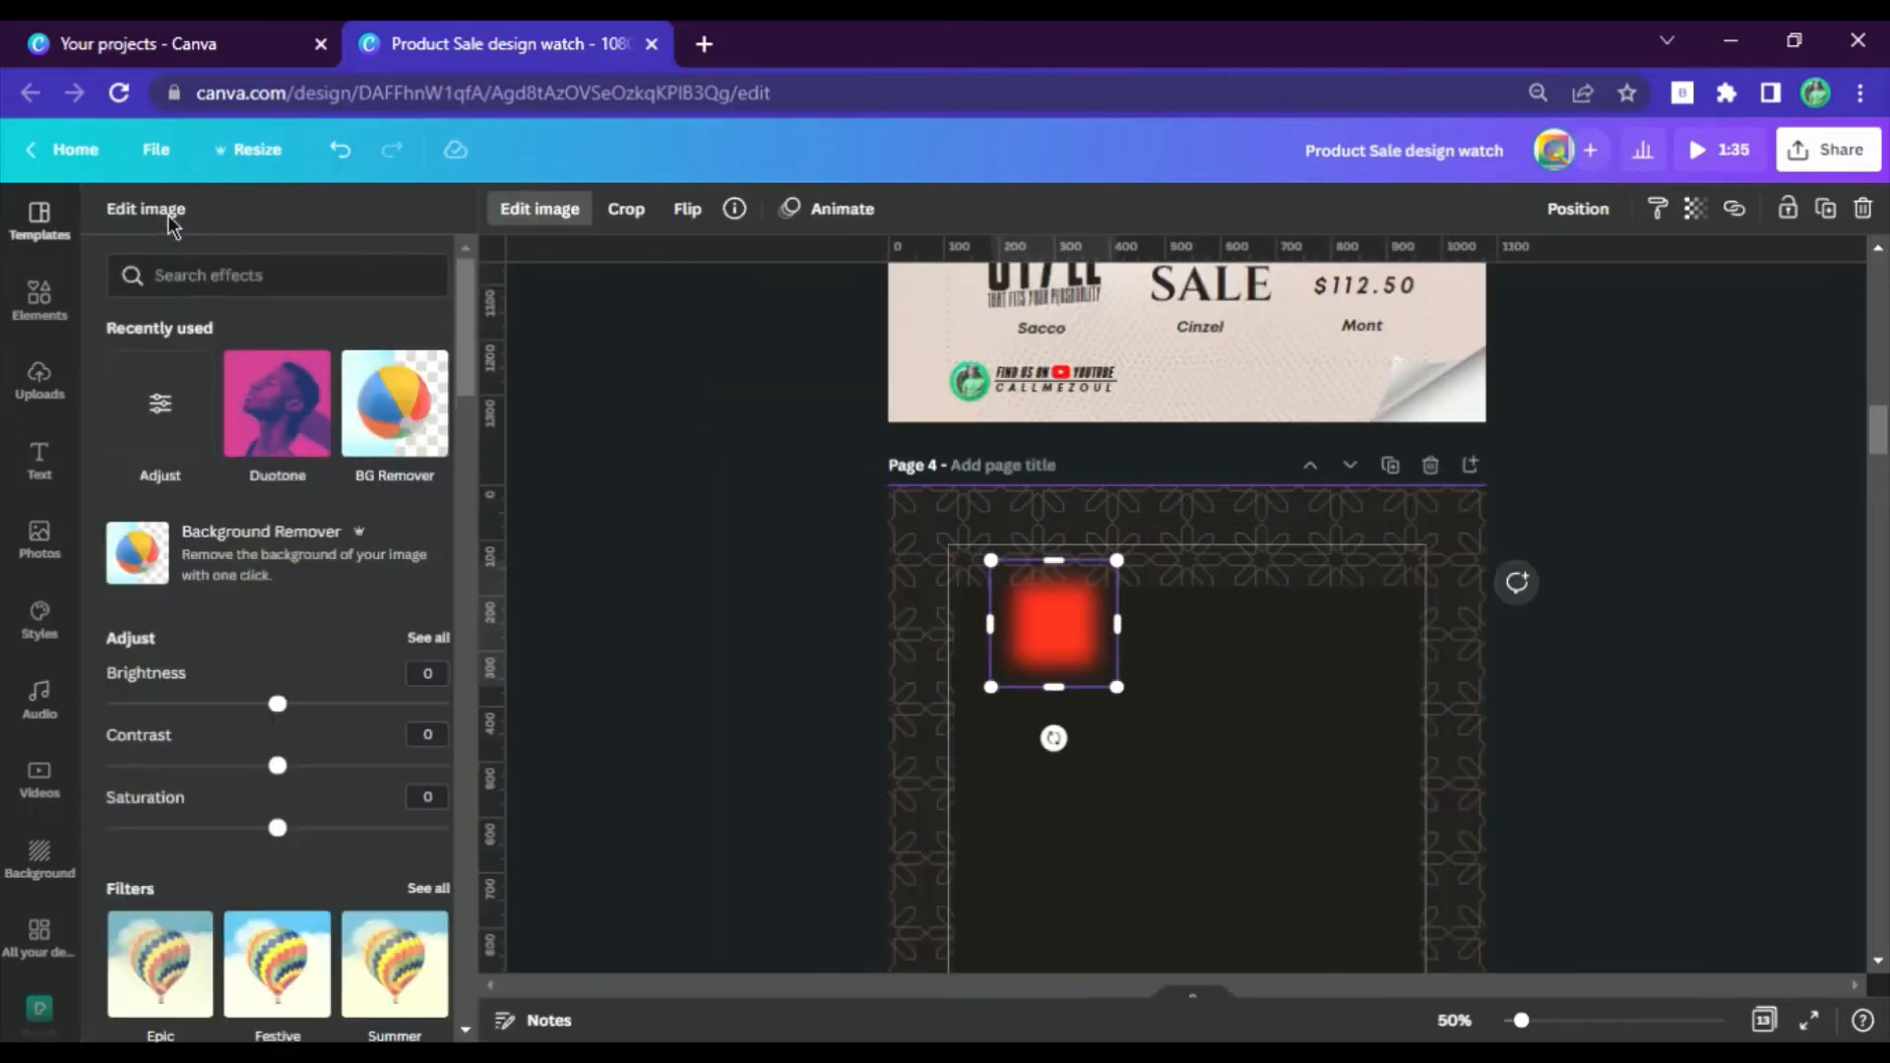
click(295, 421)
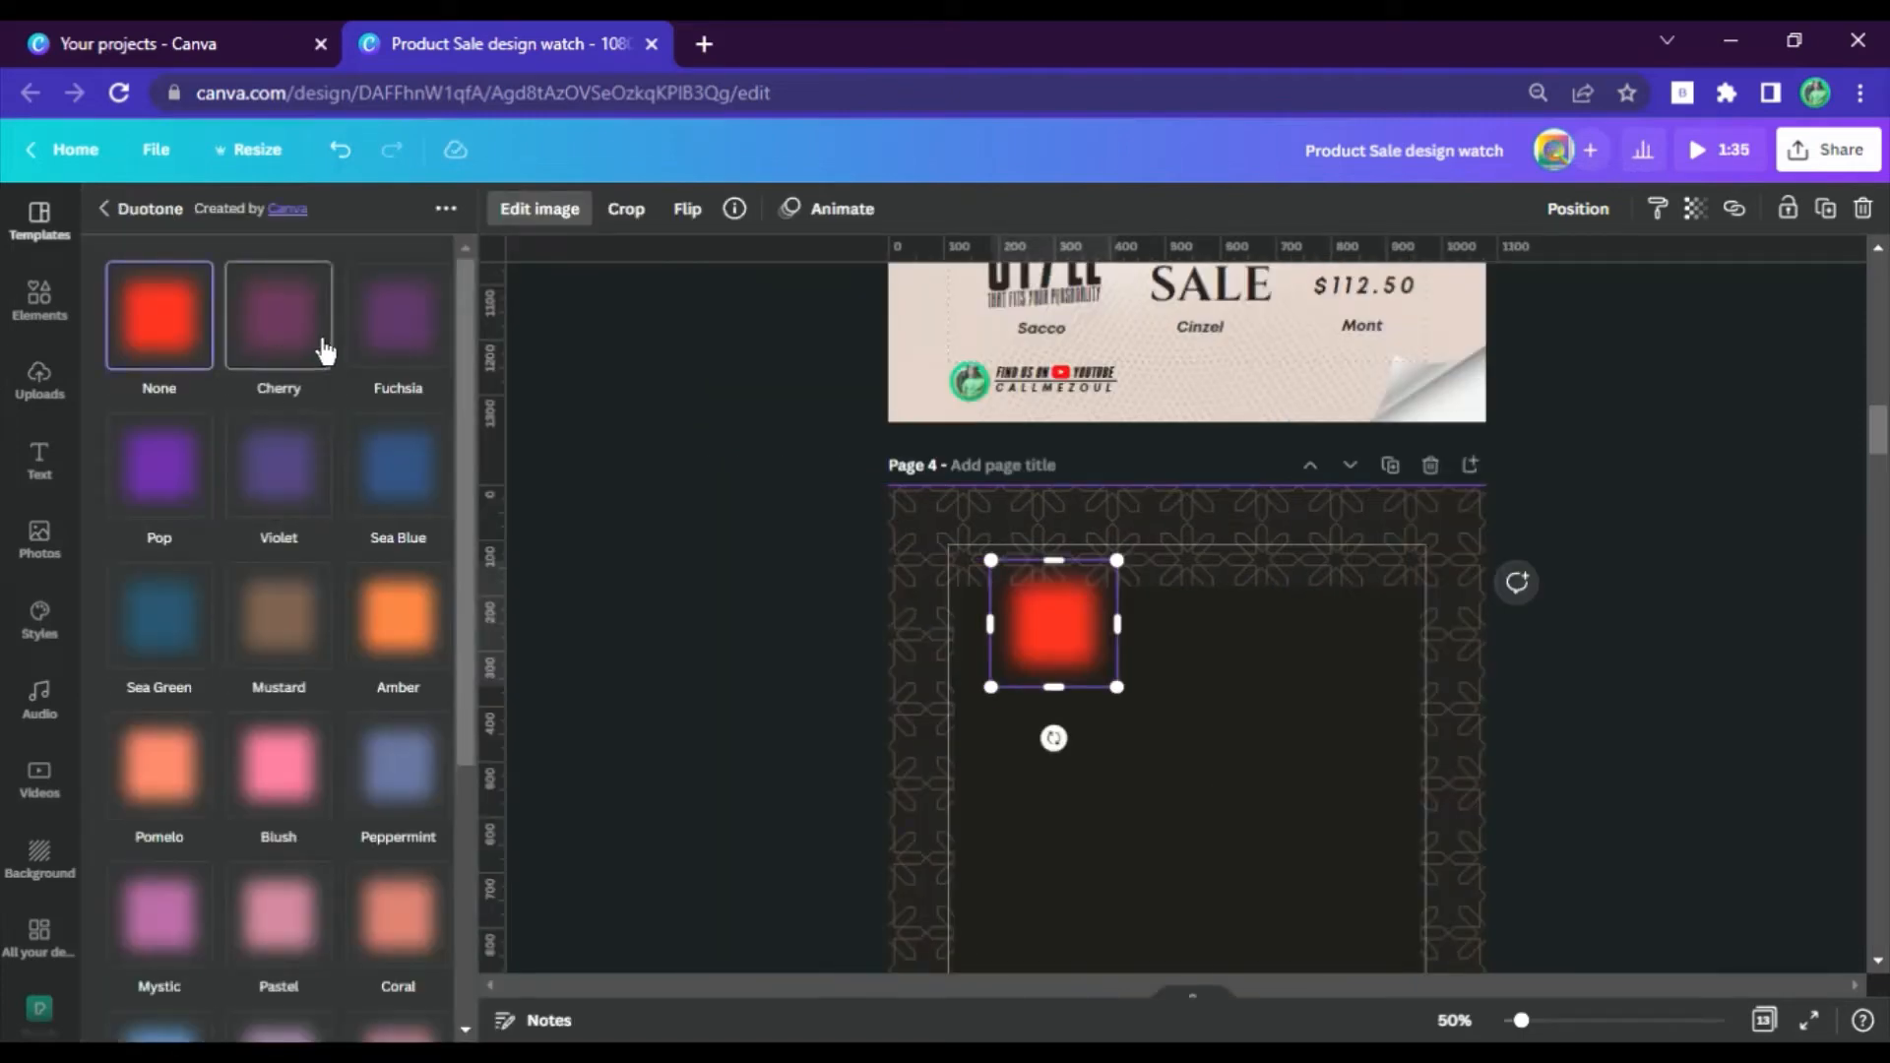
click(325, 351)
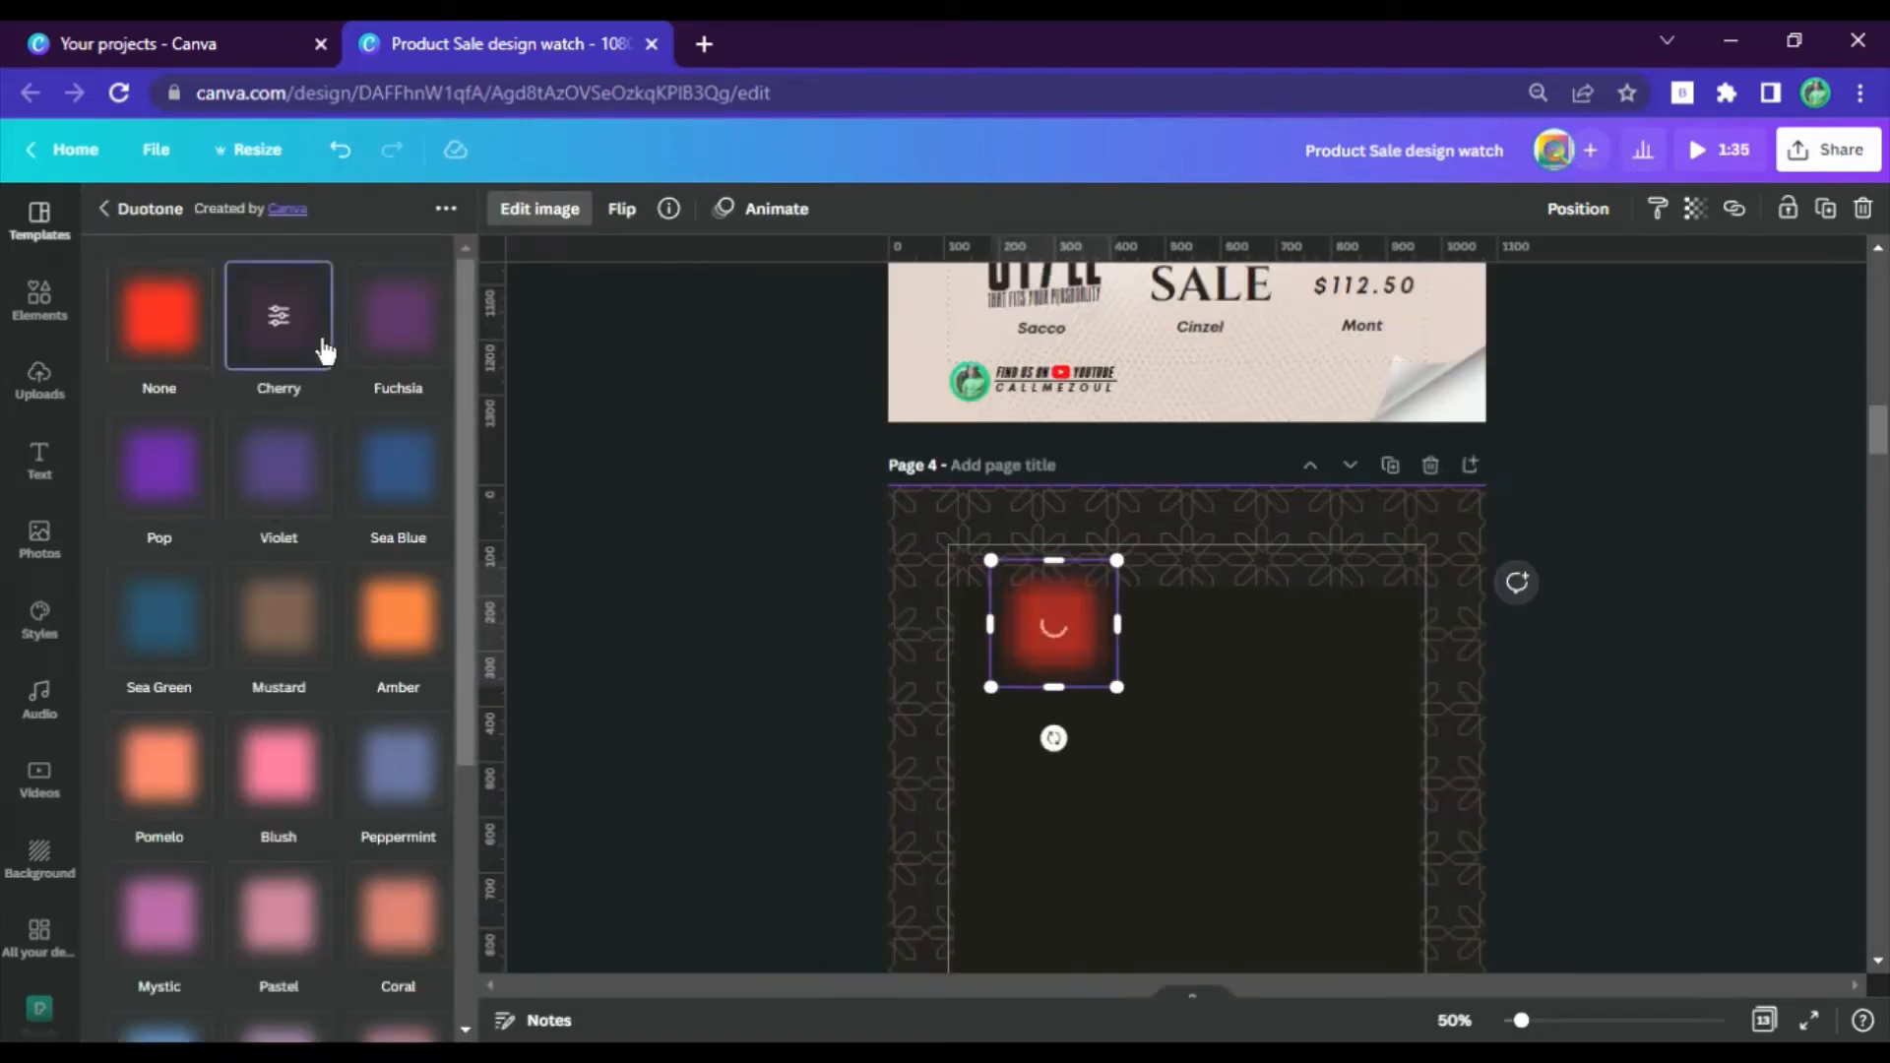
click(302, 347)
click(445, 303)
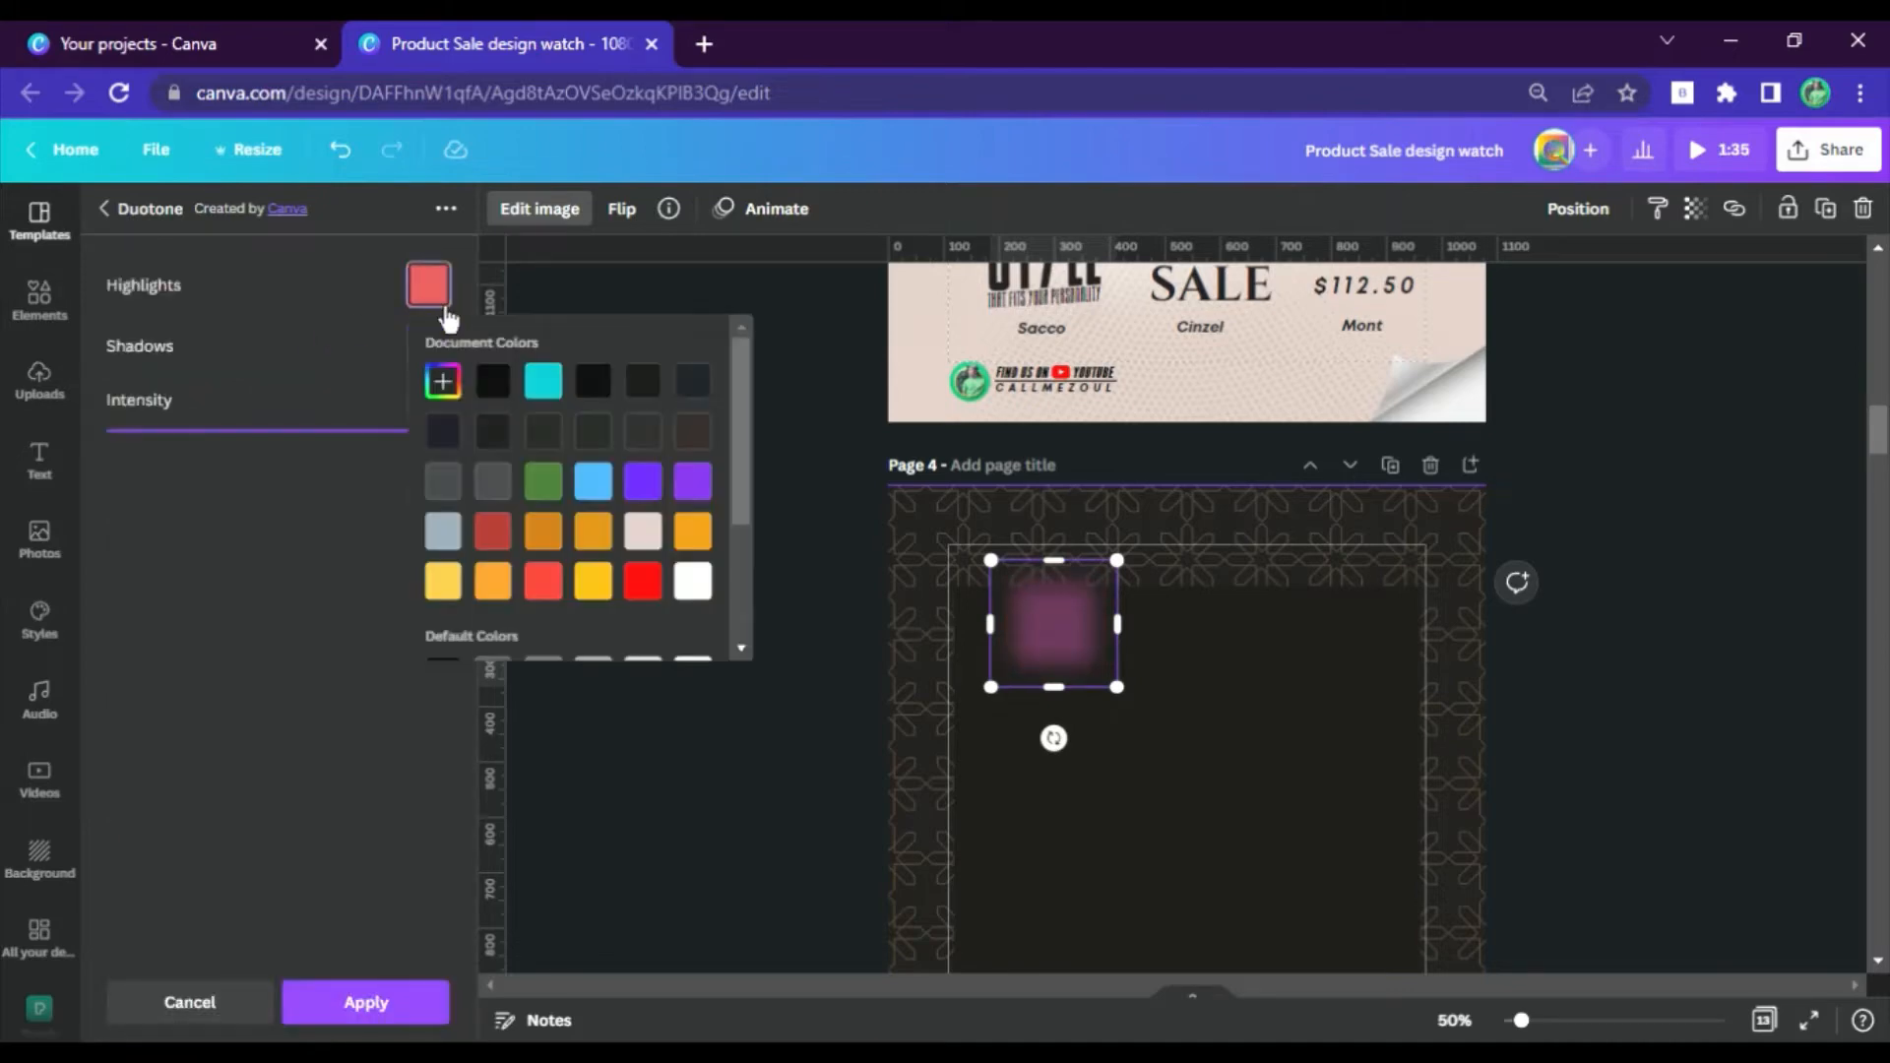
click(443, 381)
click(684, 602)
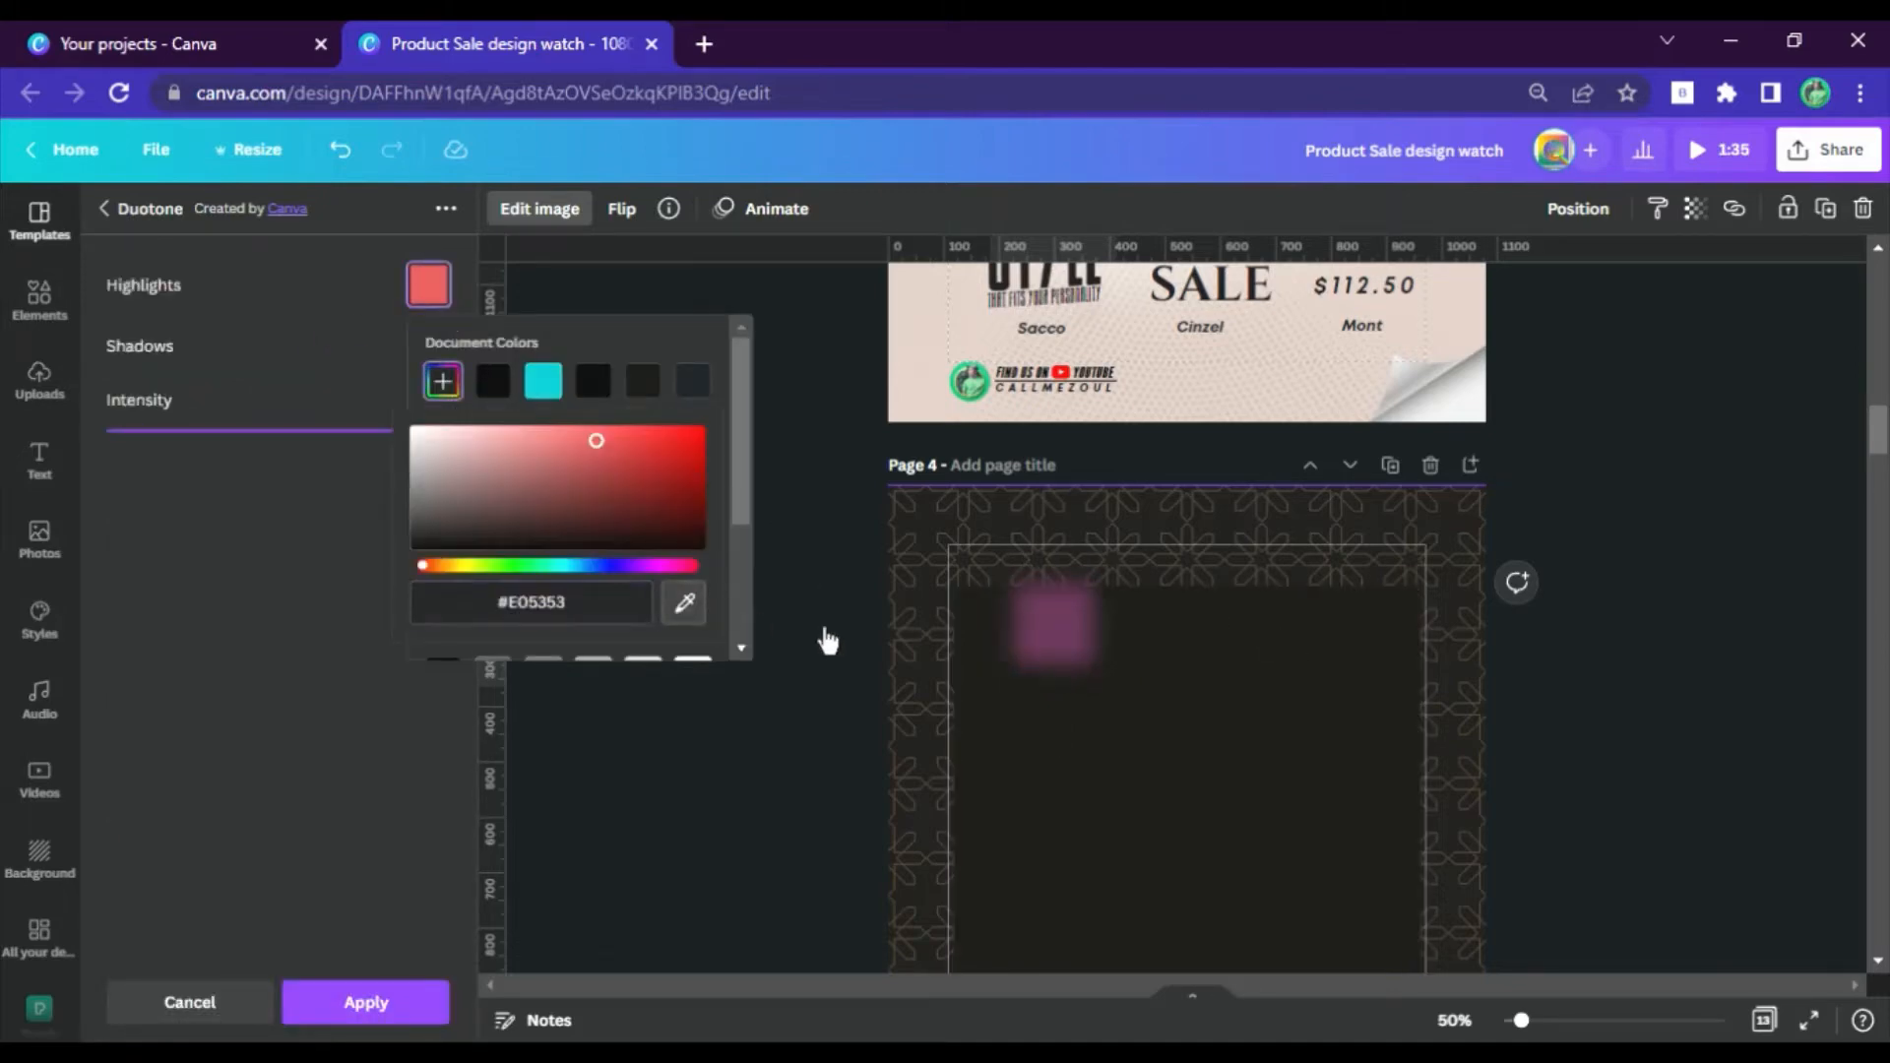
click(1235, 703)
Set the Duotone shadows to the near-black sampled from the page and apply the effect to the blur square.
click(369, 360)
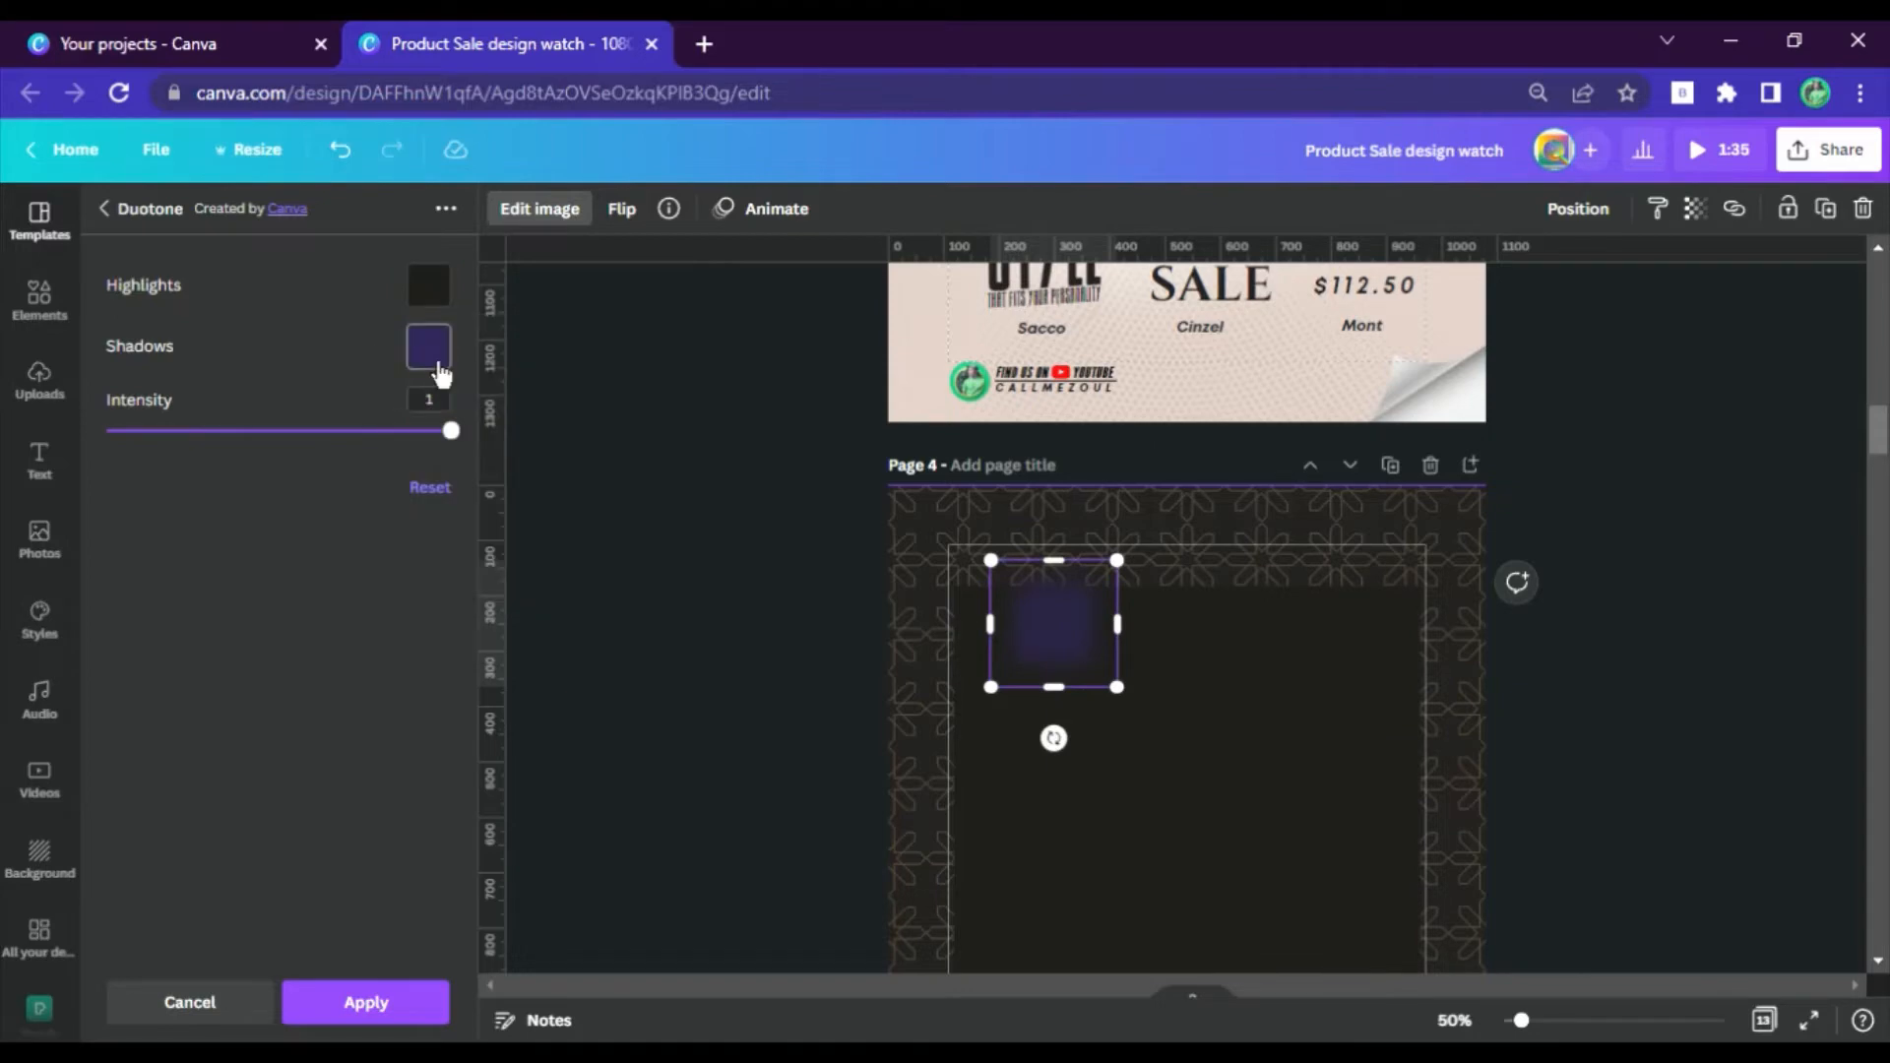
click(429, 346)
click(443, 443)
click(685, 665)
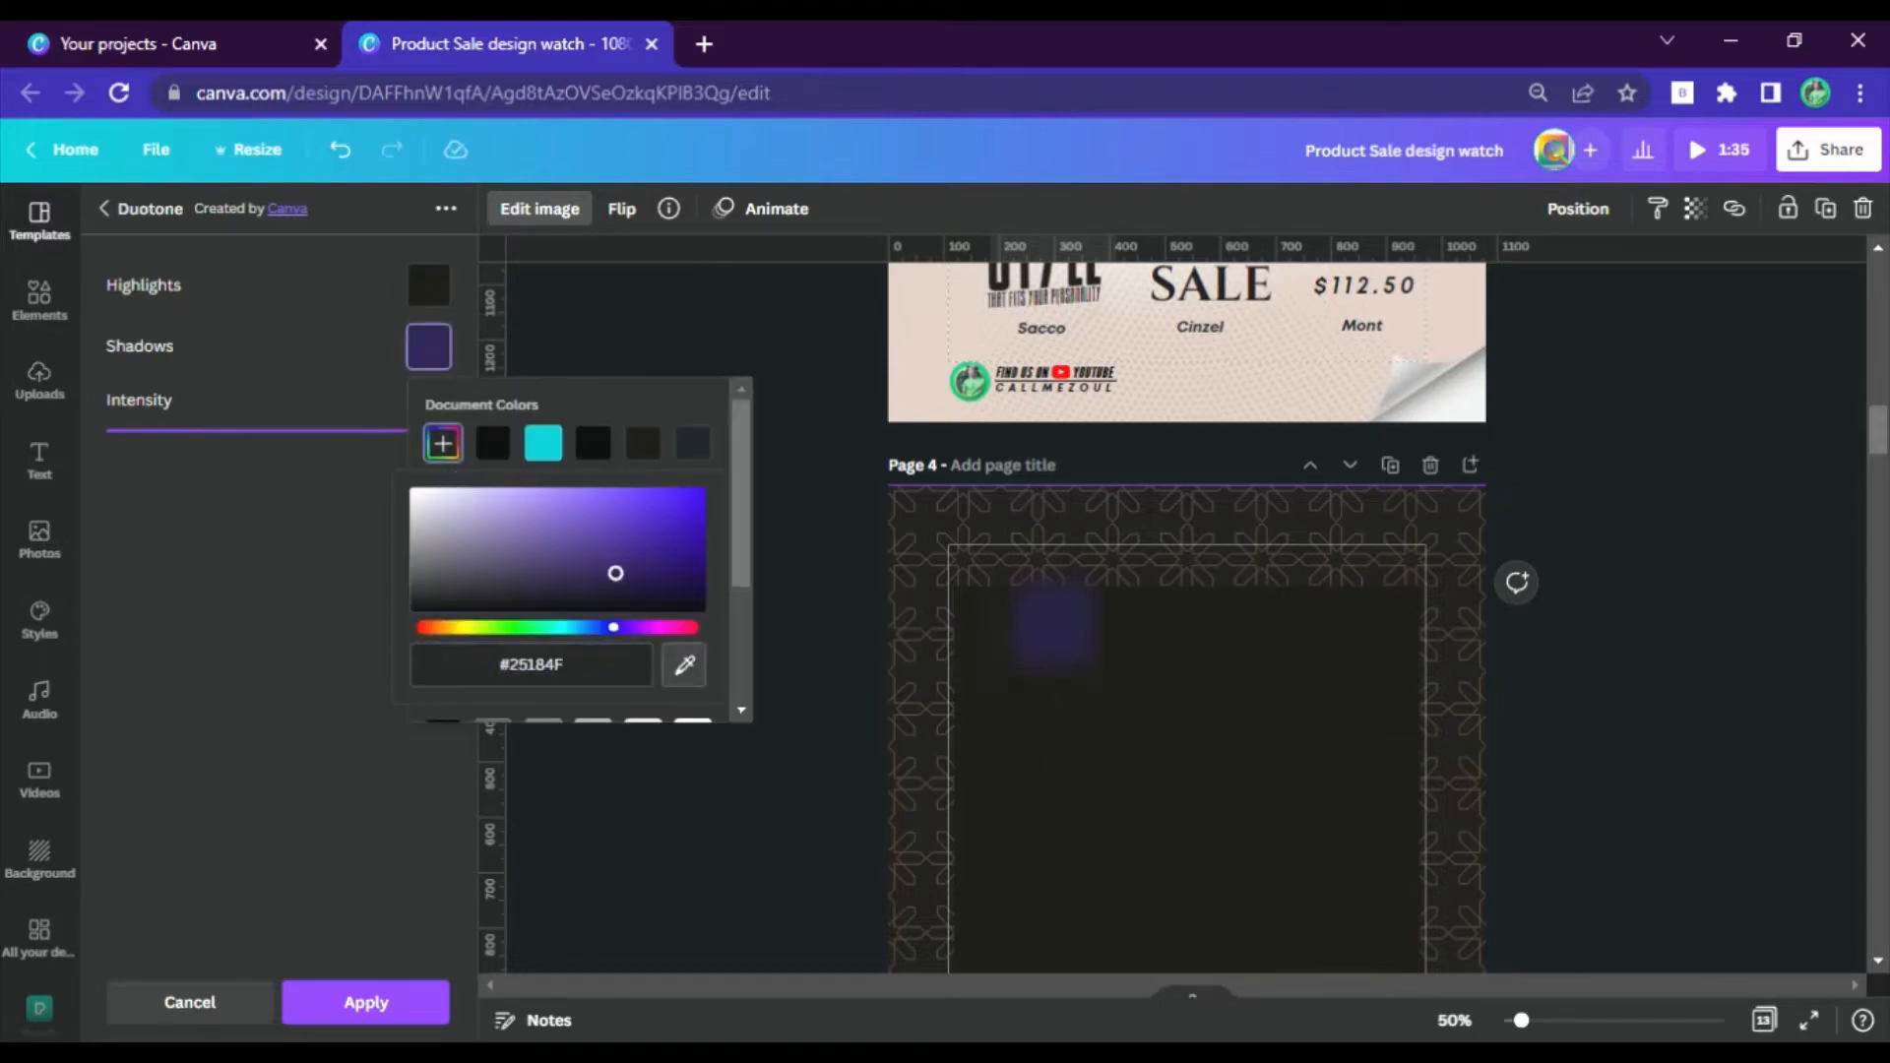
click(1264, 727)
click(356, 1008)
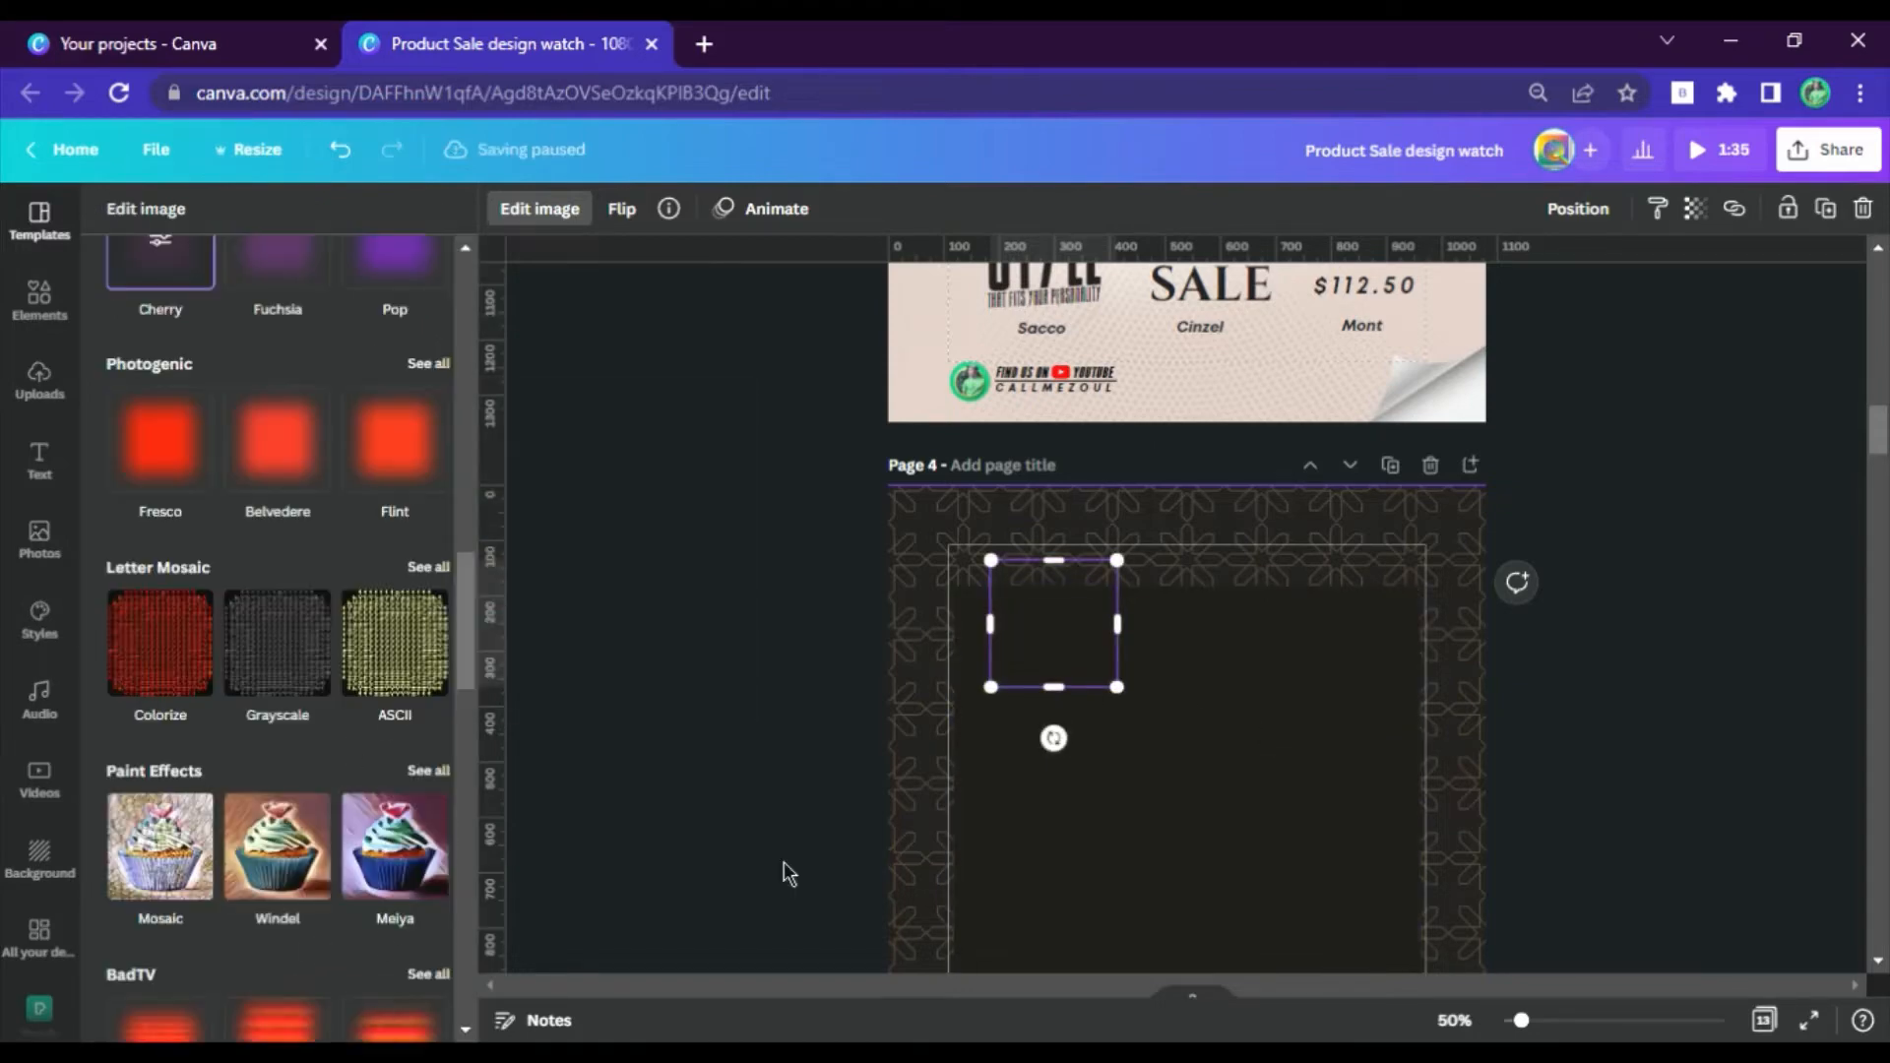
Enlarge the dark blur square over the page's upper-left corner pattern and delete its red duplicate.
drag(1024, 638, 957, 600)
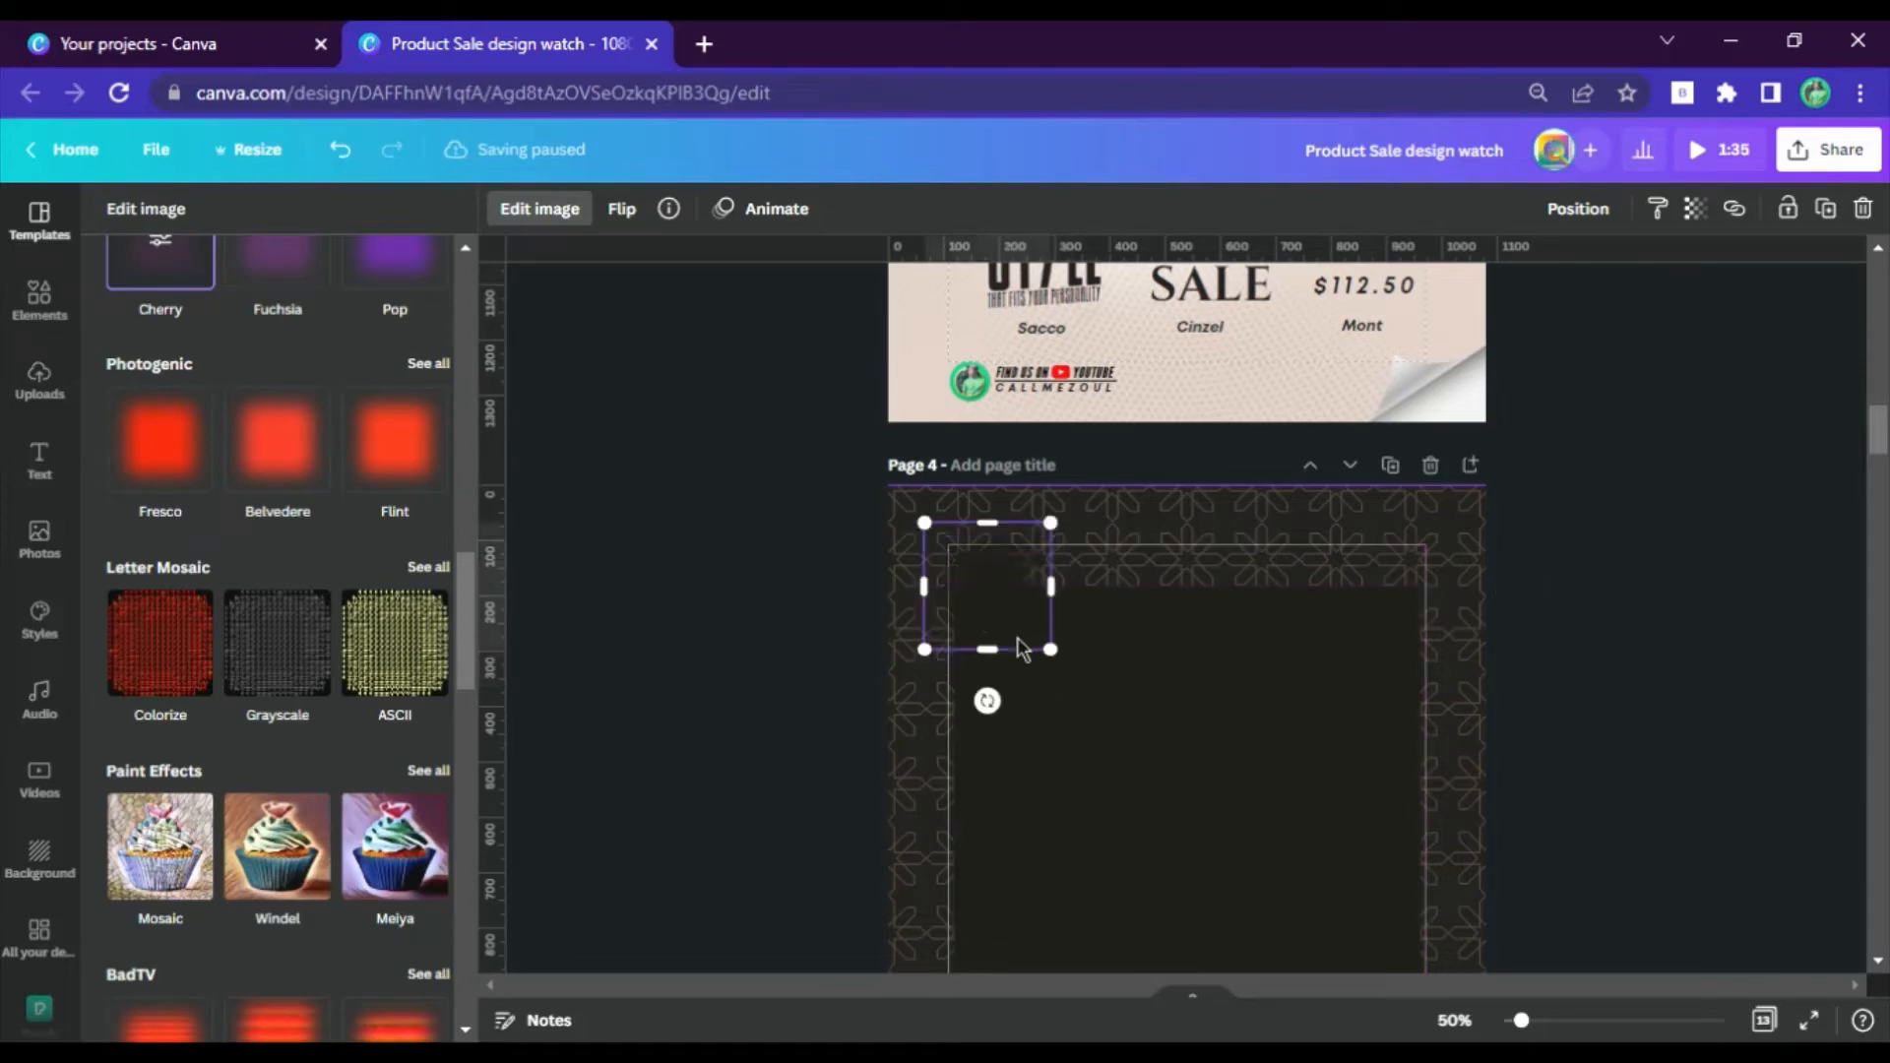
drag(1052, 652, 1456, 912)
drag(1258, 855, 1321, 716)
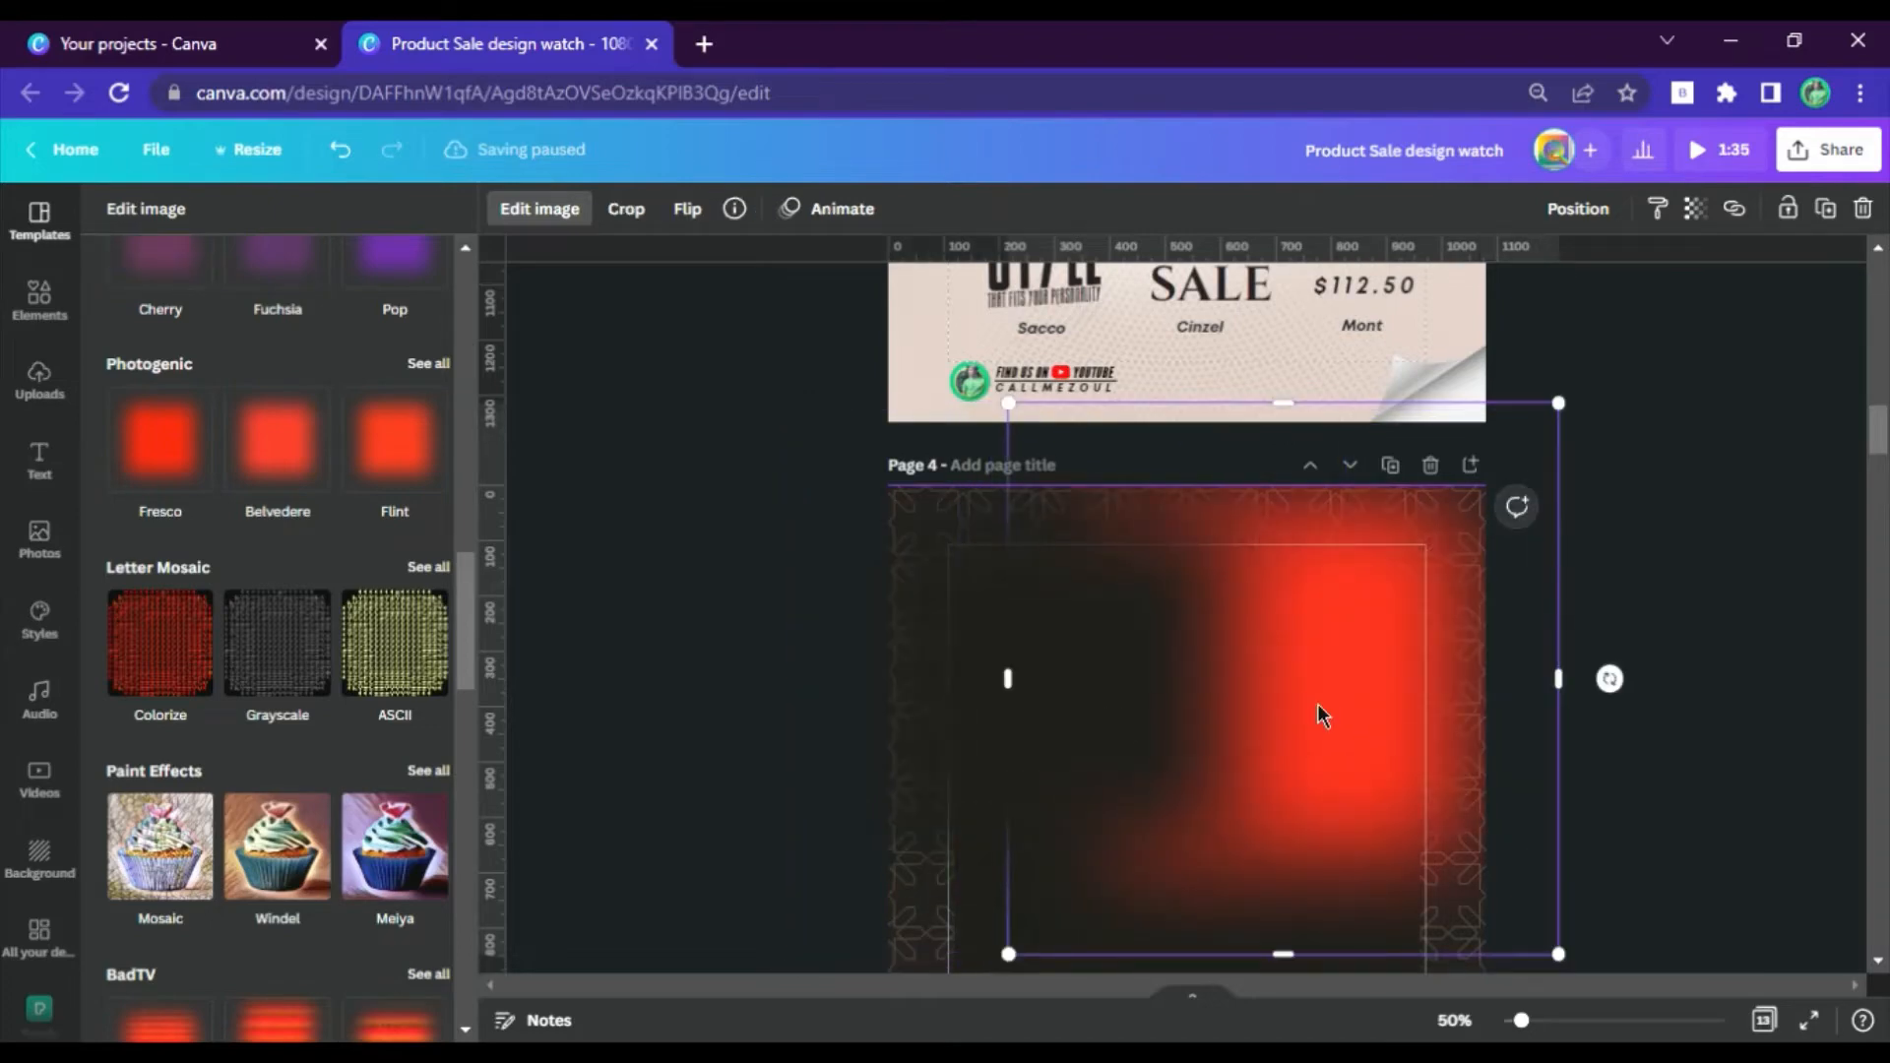
key(Delete)
Duplicate the dark blur square over the remaining patterned corners and center the lower pair horizontally on the page.
click(818, 694)
drag(836, 705, 1104, 706)
key(ctrl+d)
scroll(1083, 610, down, 3)
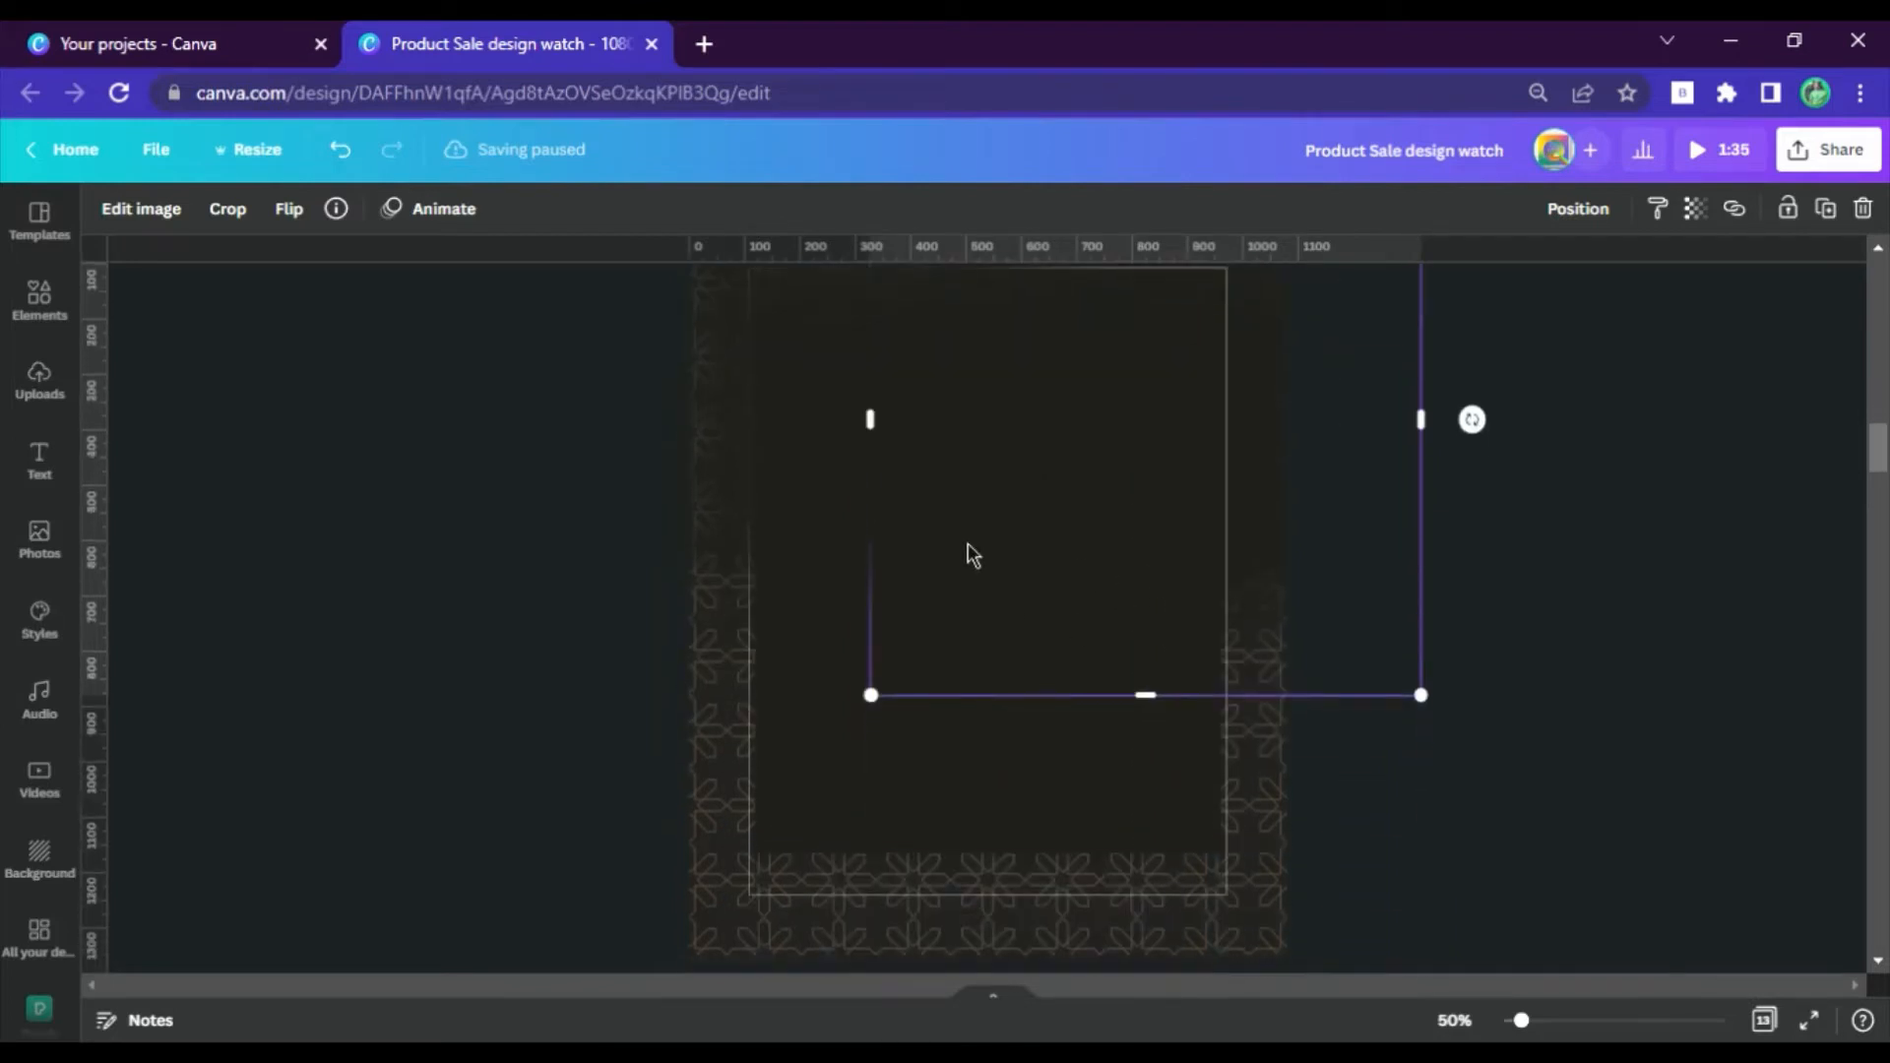
drag(1166, 458, 936, 780)
shift+click(1188, 771)
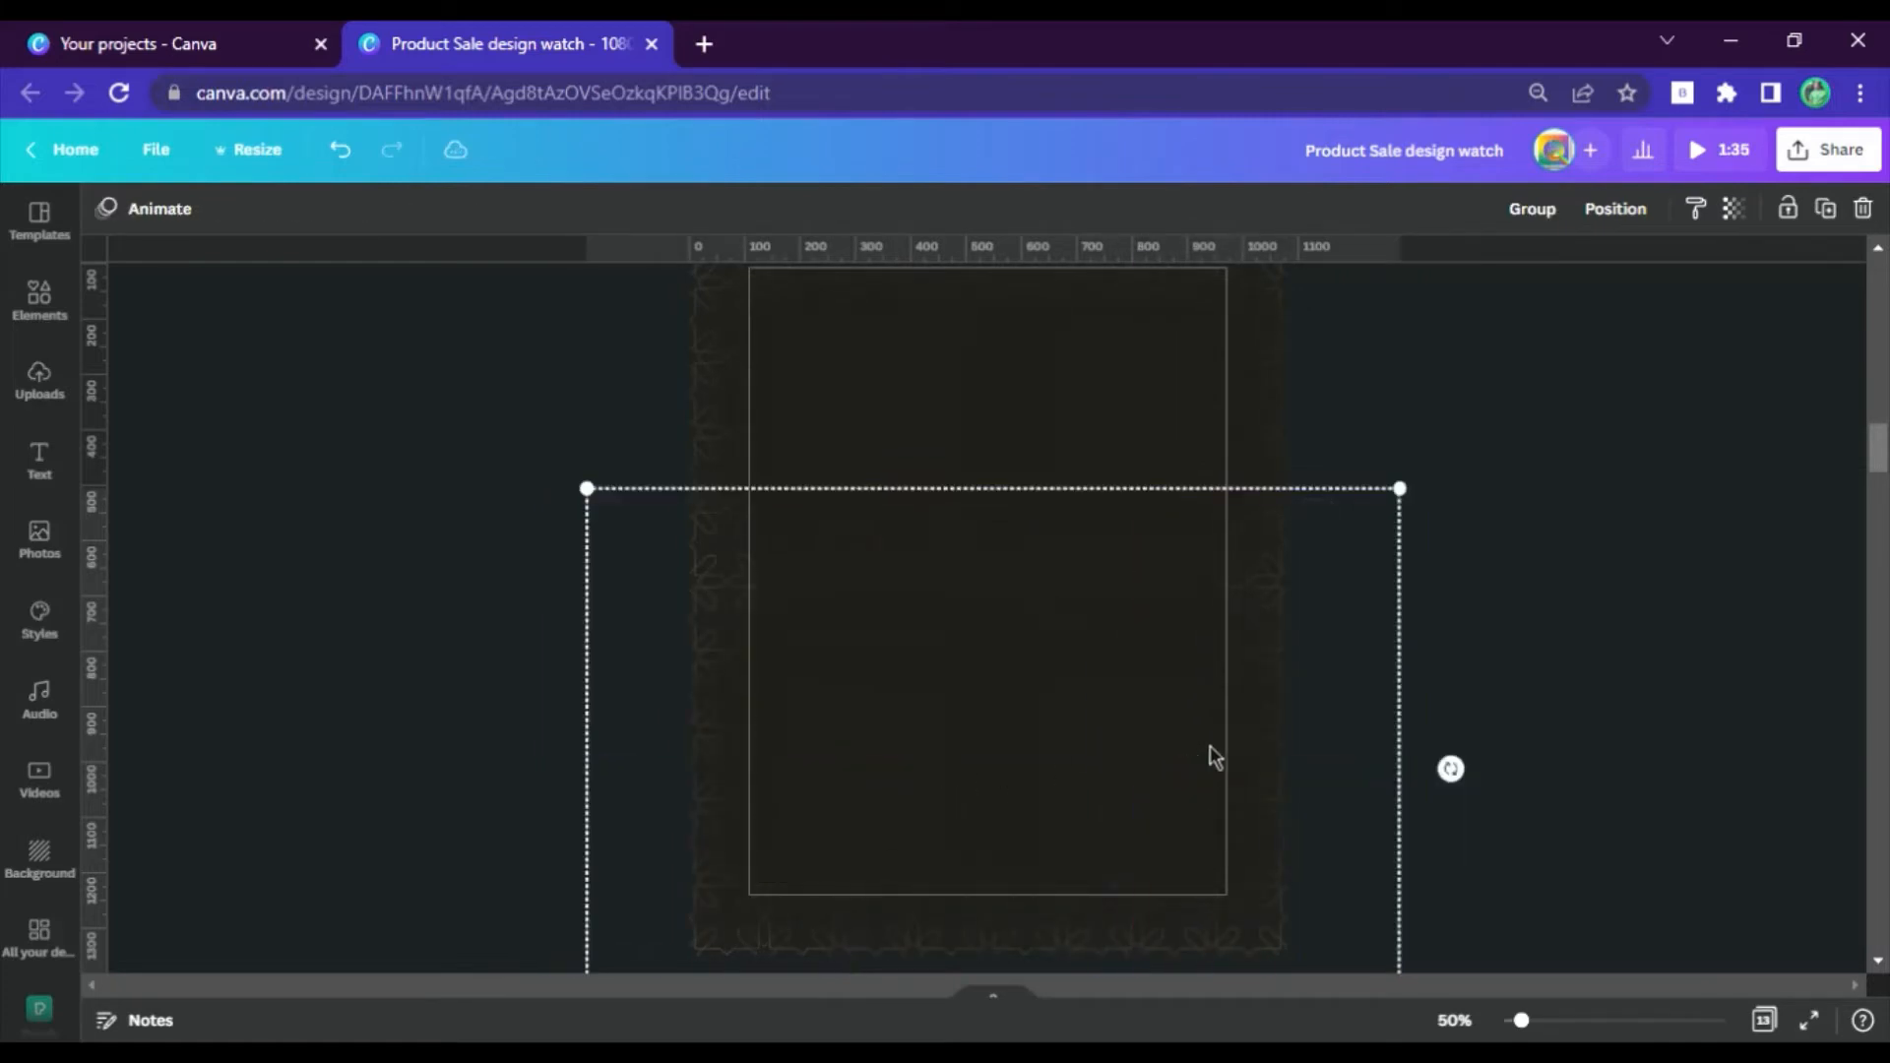
drag(1135, 764, 1139, 591)
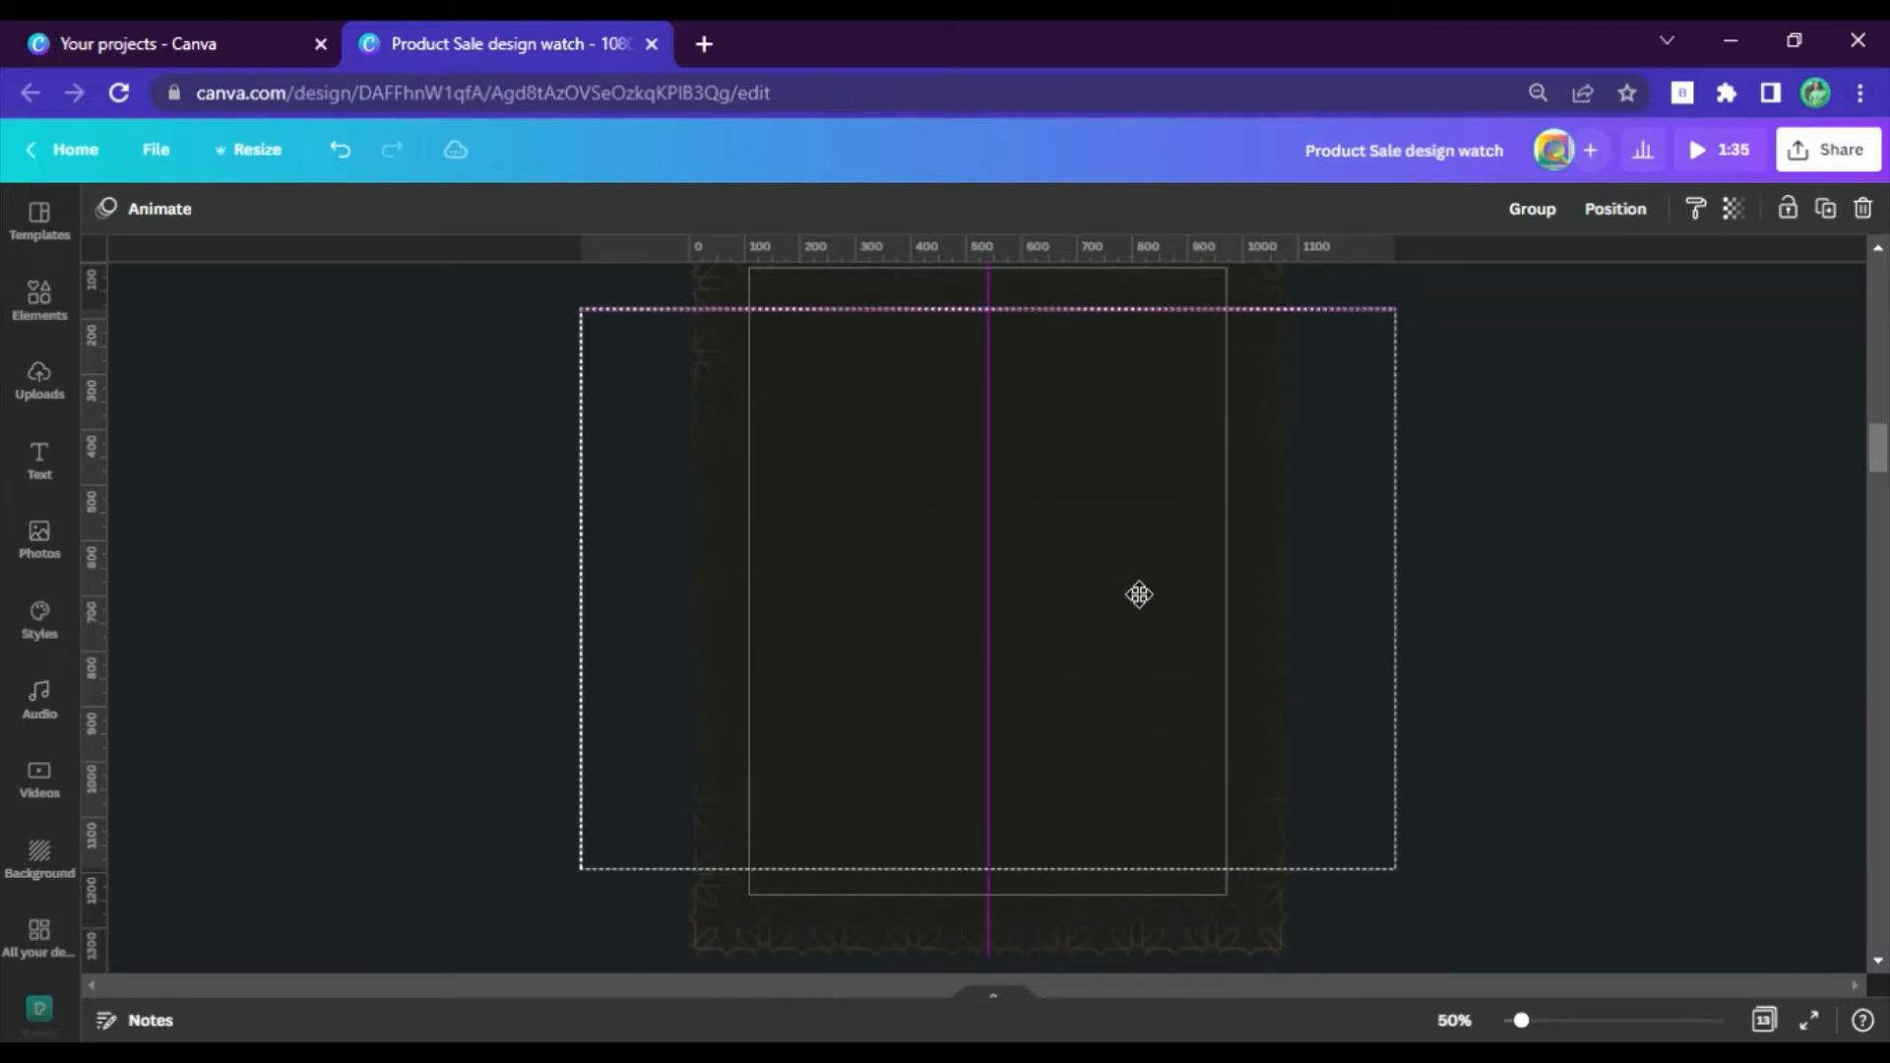
click(1490, 617)
Copy the Light circle from the ASSETS page and paste it onto page 4.
scroll(1491, 603, up, 6)
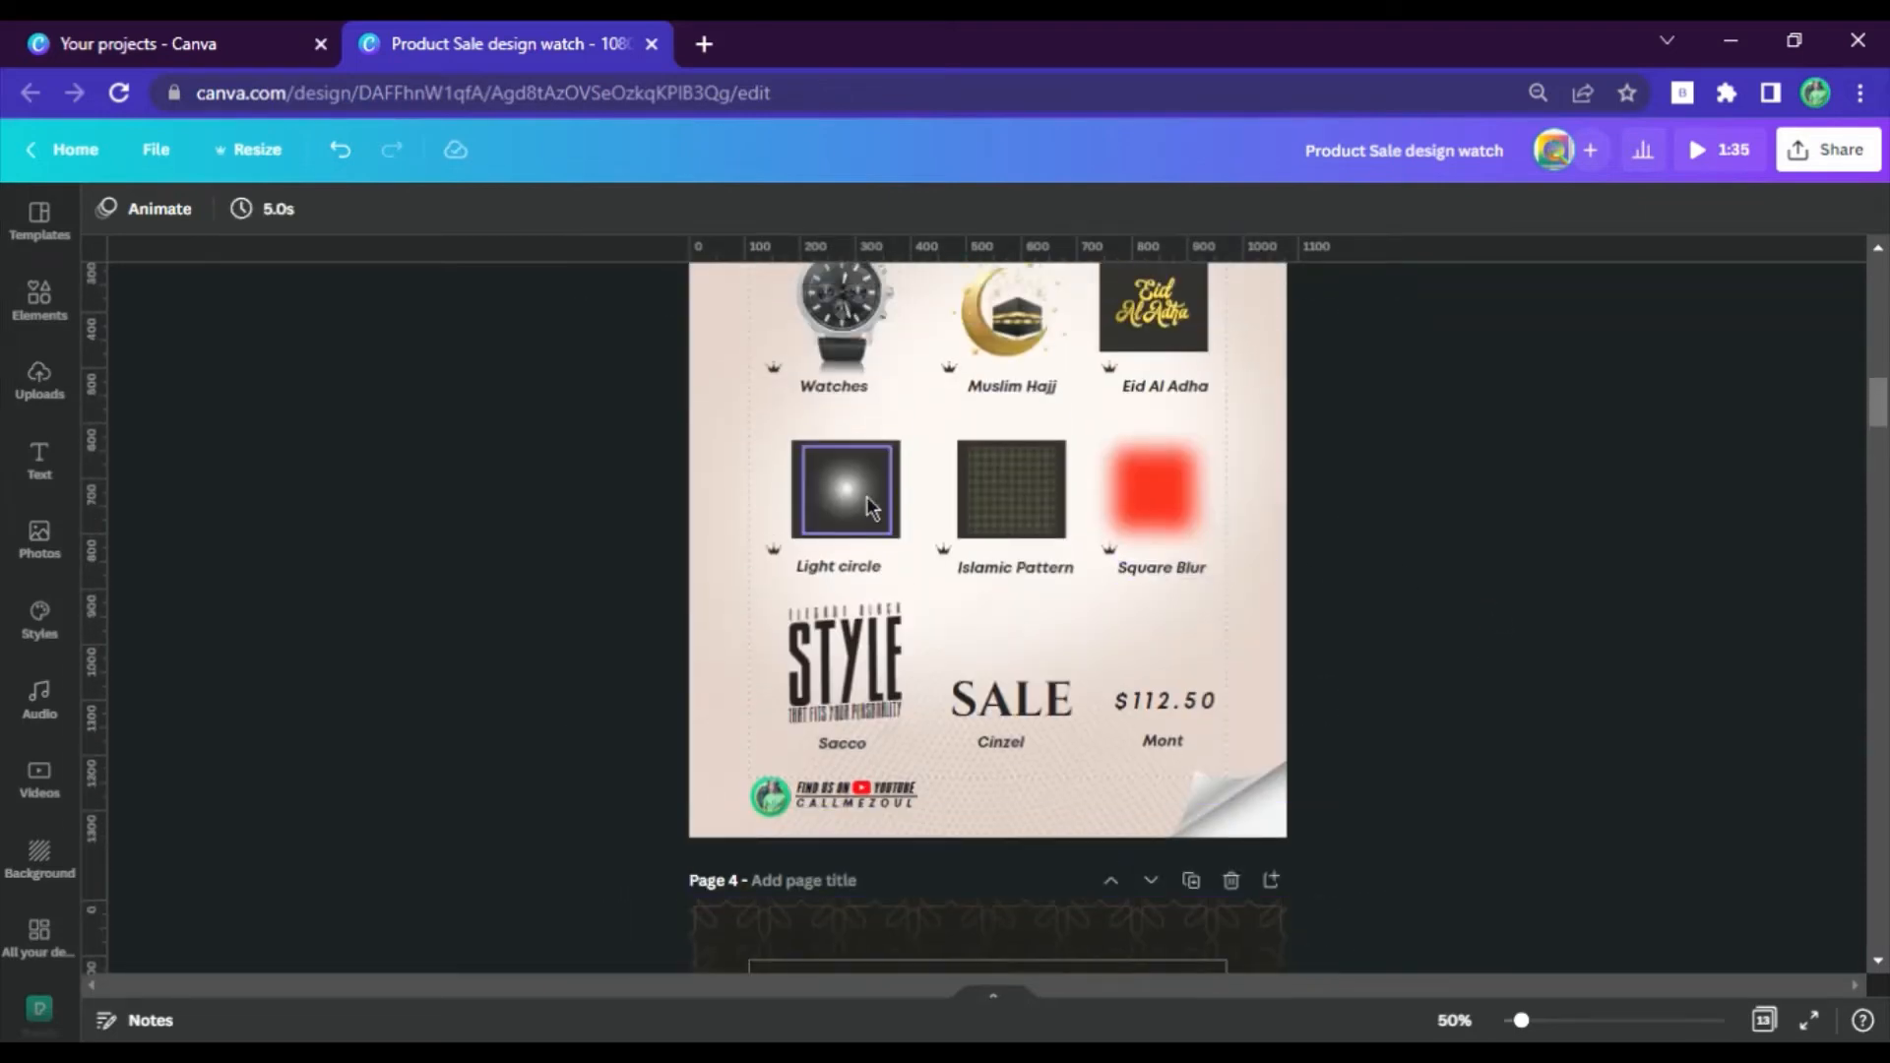
click(853, 492)
scroll(926, 522, down, 6)
click(944, 431)
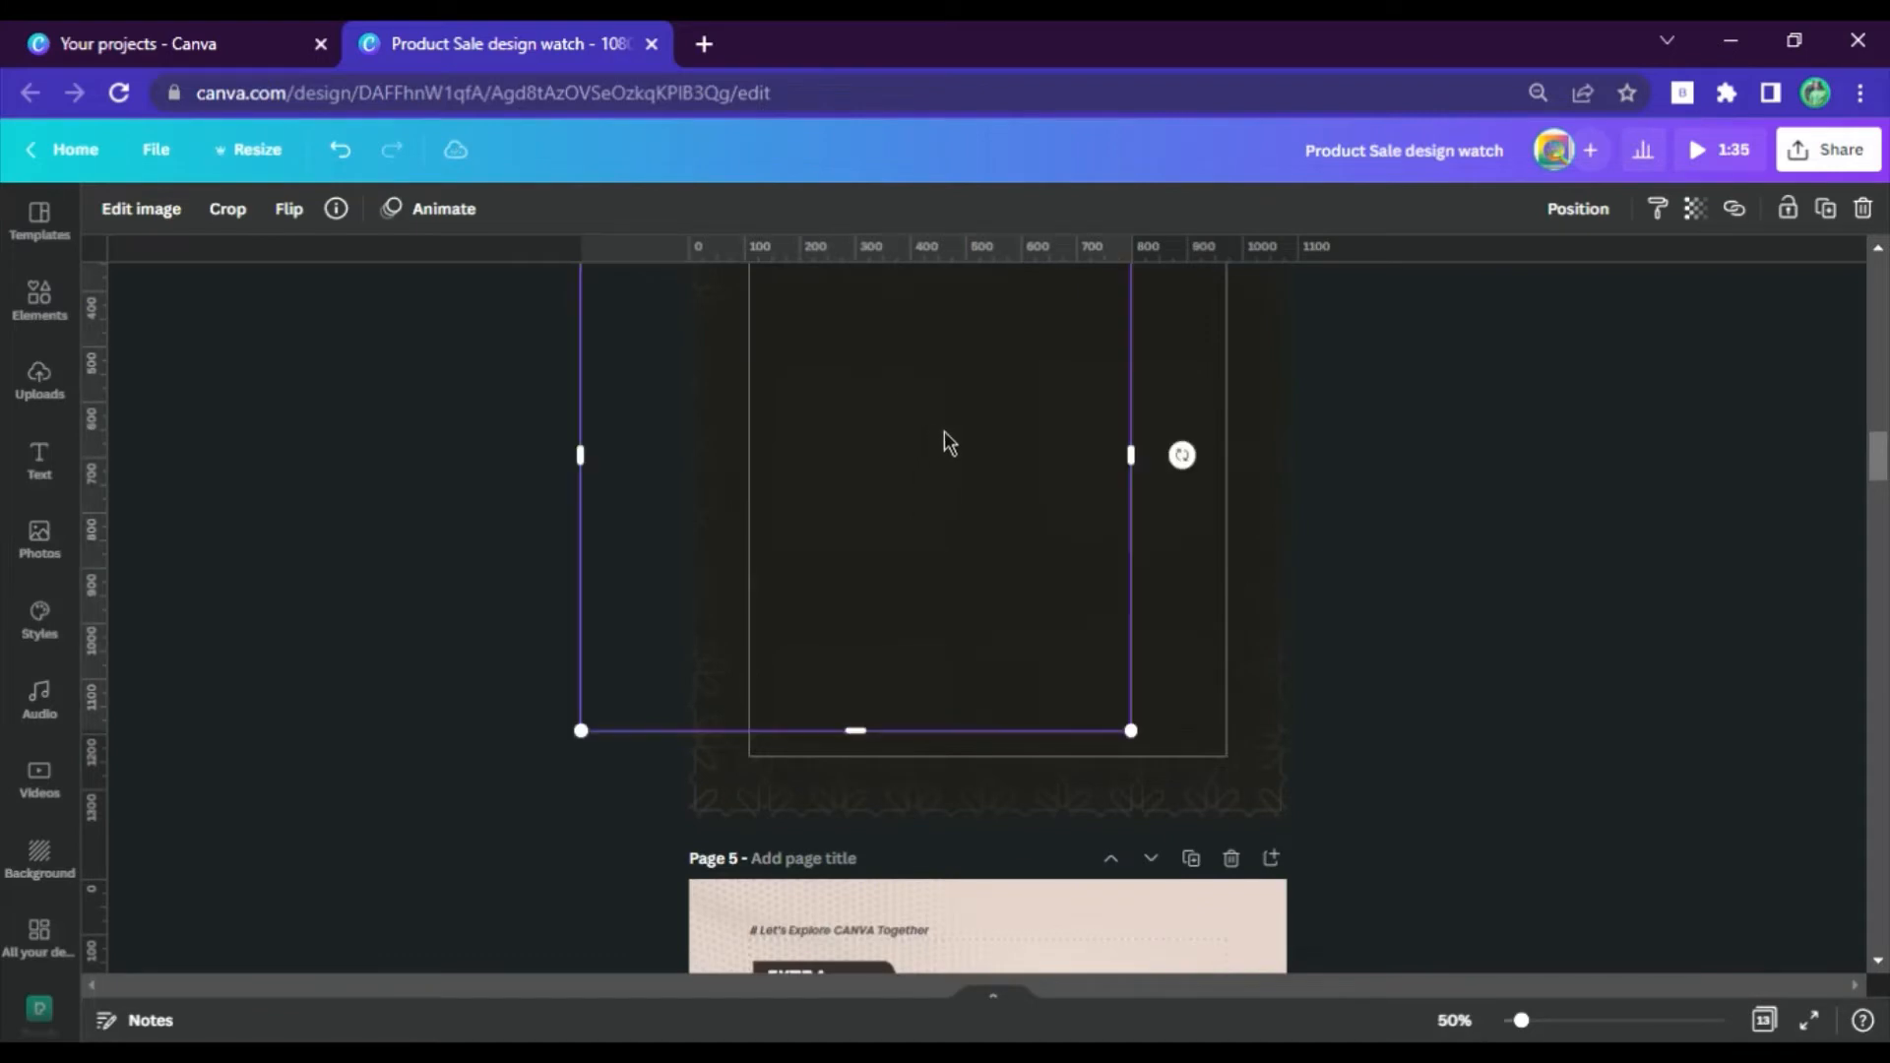
key(ctrl+v)
Enlarge the light circle to nearly the page's width and center it on the dark background.
drag(896, 518, 1385, 784)
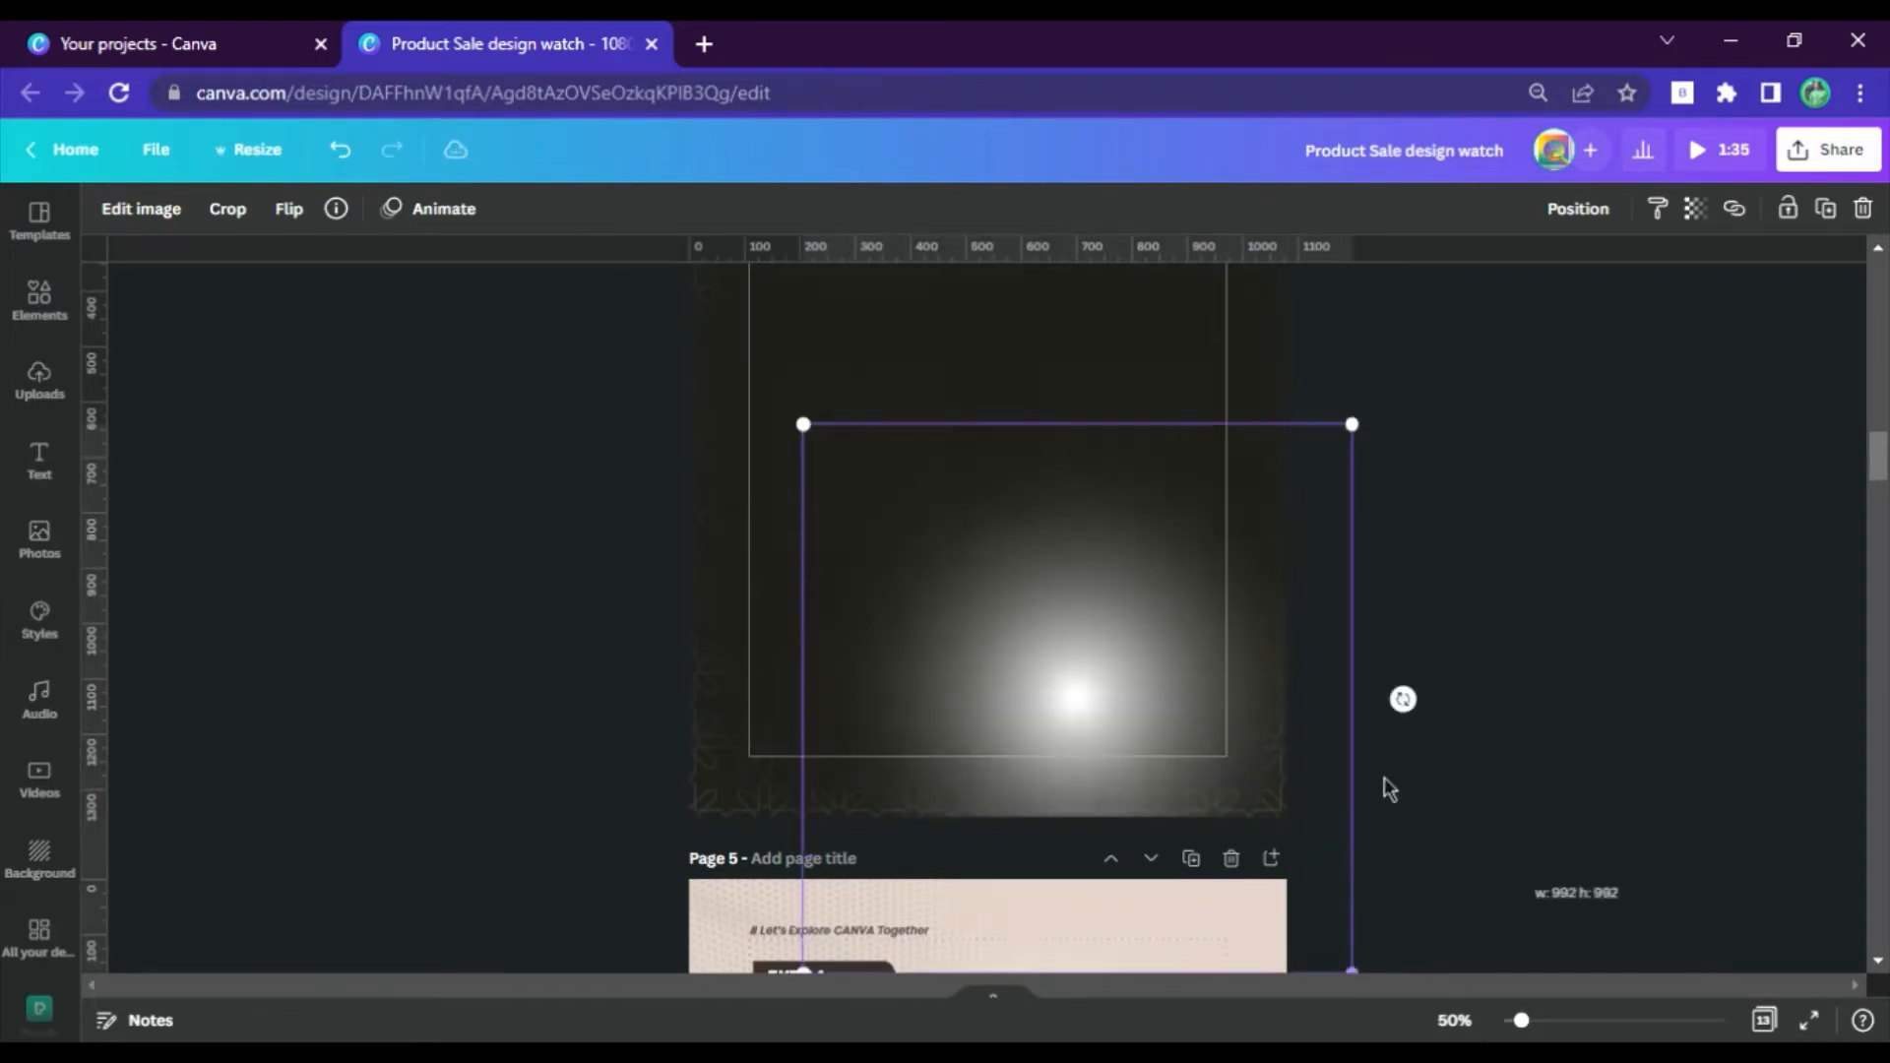
drag(1126, 711, 1017, 430)
scroll(1217, 516, up, 3)
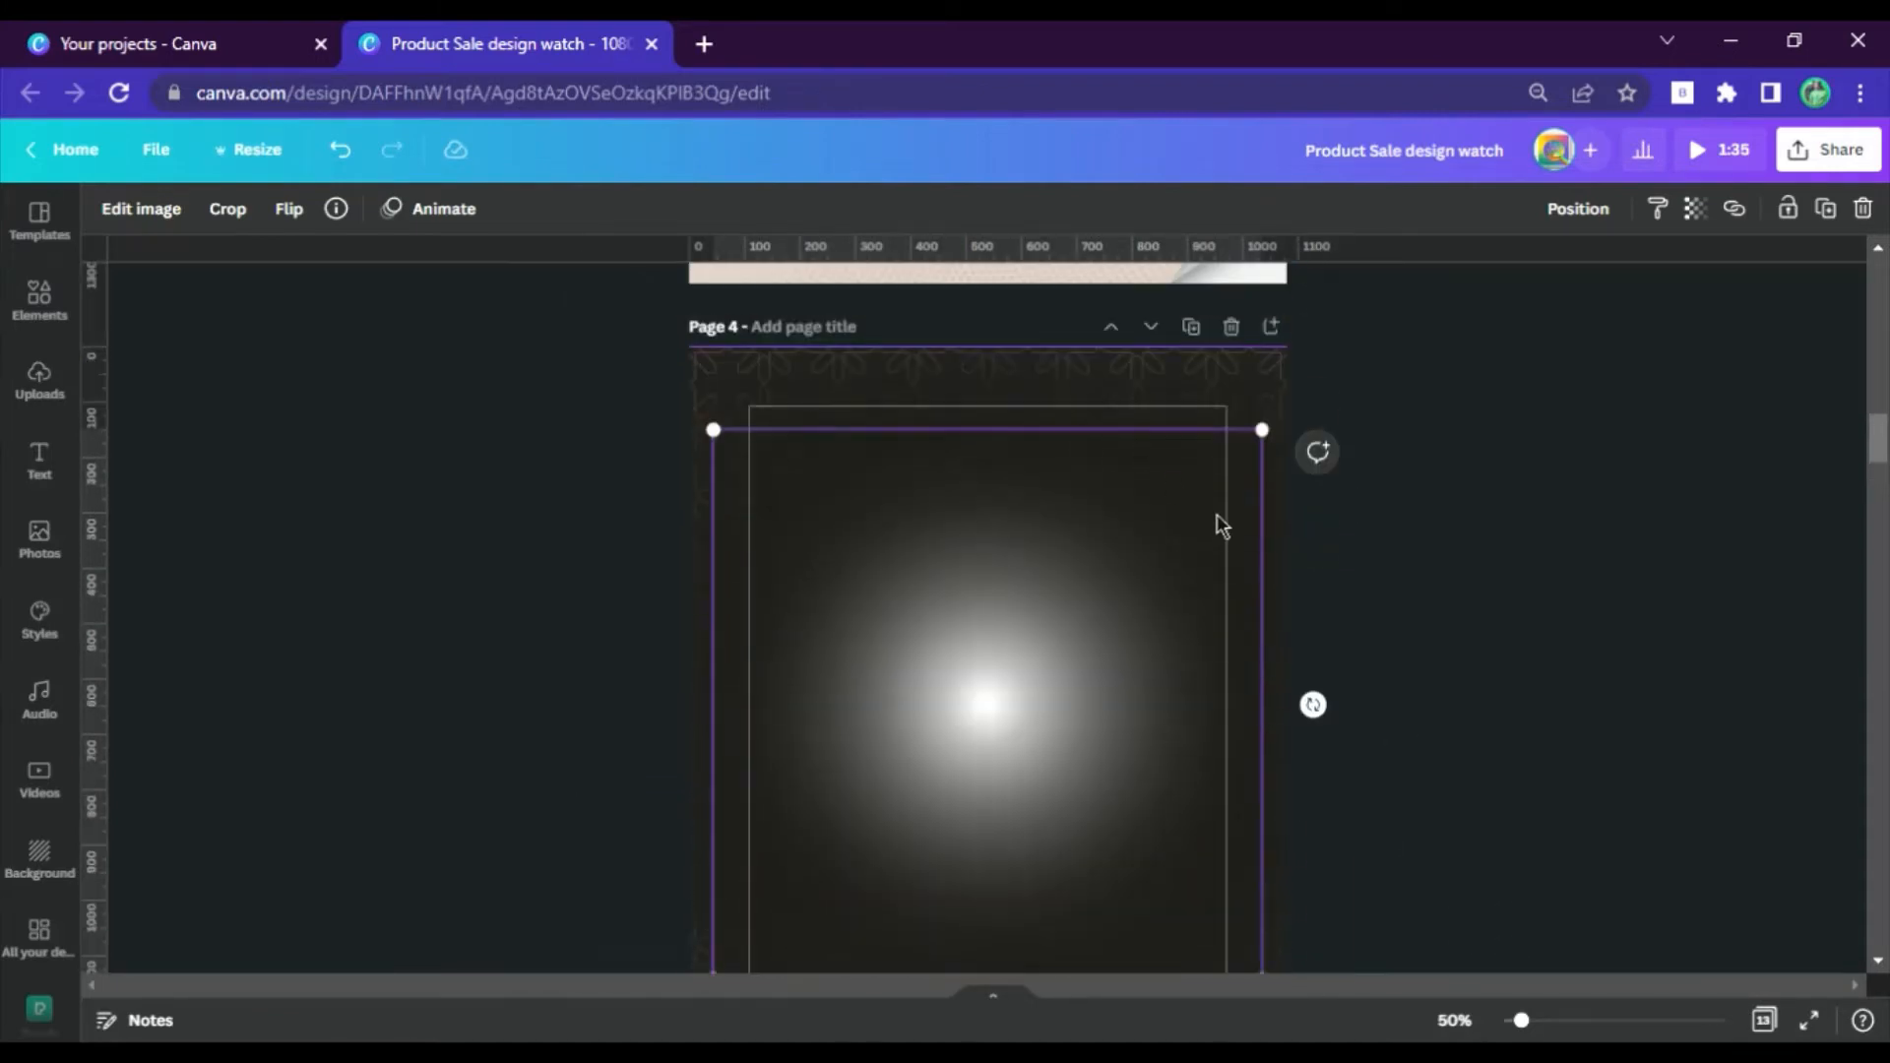
drag(1265, 434, 1292, 406)
drag(1129, 638, 1117, 656)
click(1521, 568)
Copy the three text lines "ELEGANT BLACK", "STYLE" and "THAT FITS YOUR PERSONALITY" from the ASSETS page to page 4.
scroll(1524, 579, up, 5)
click(867, 611)
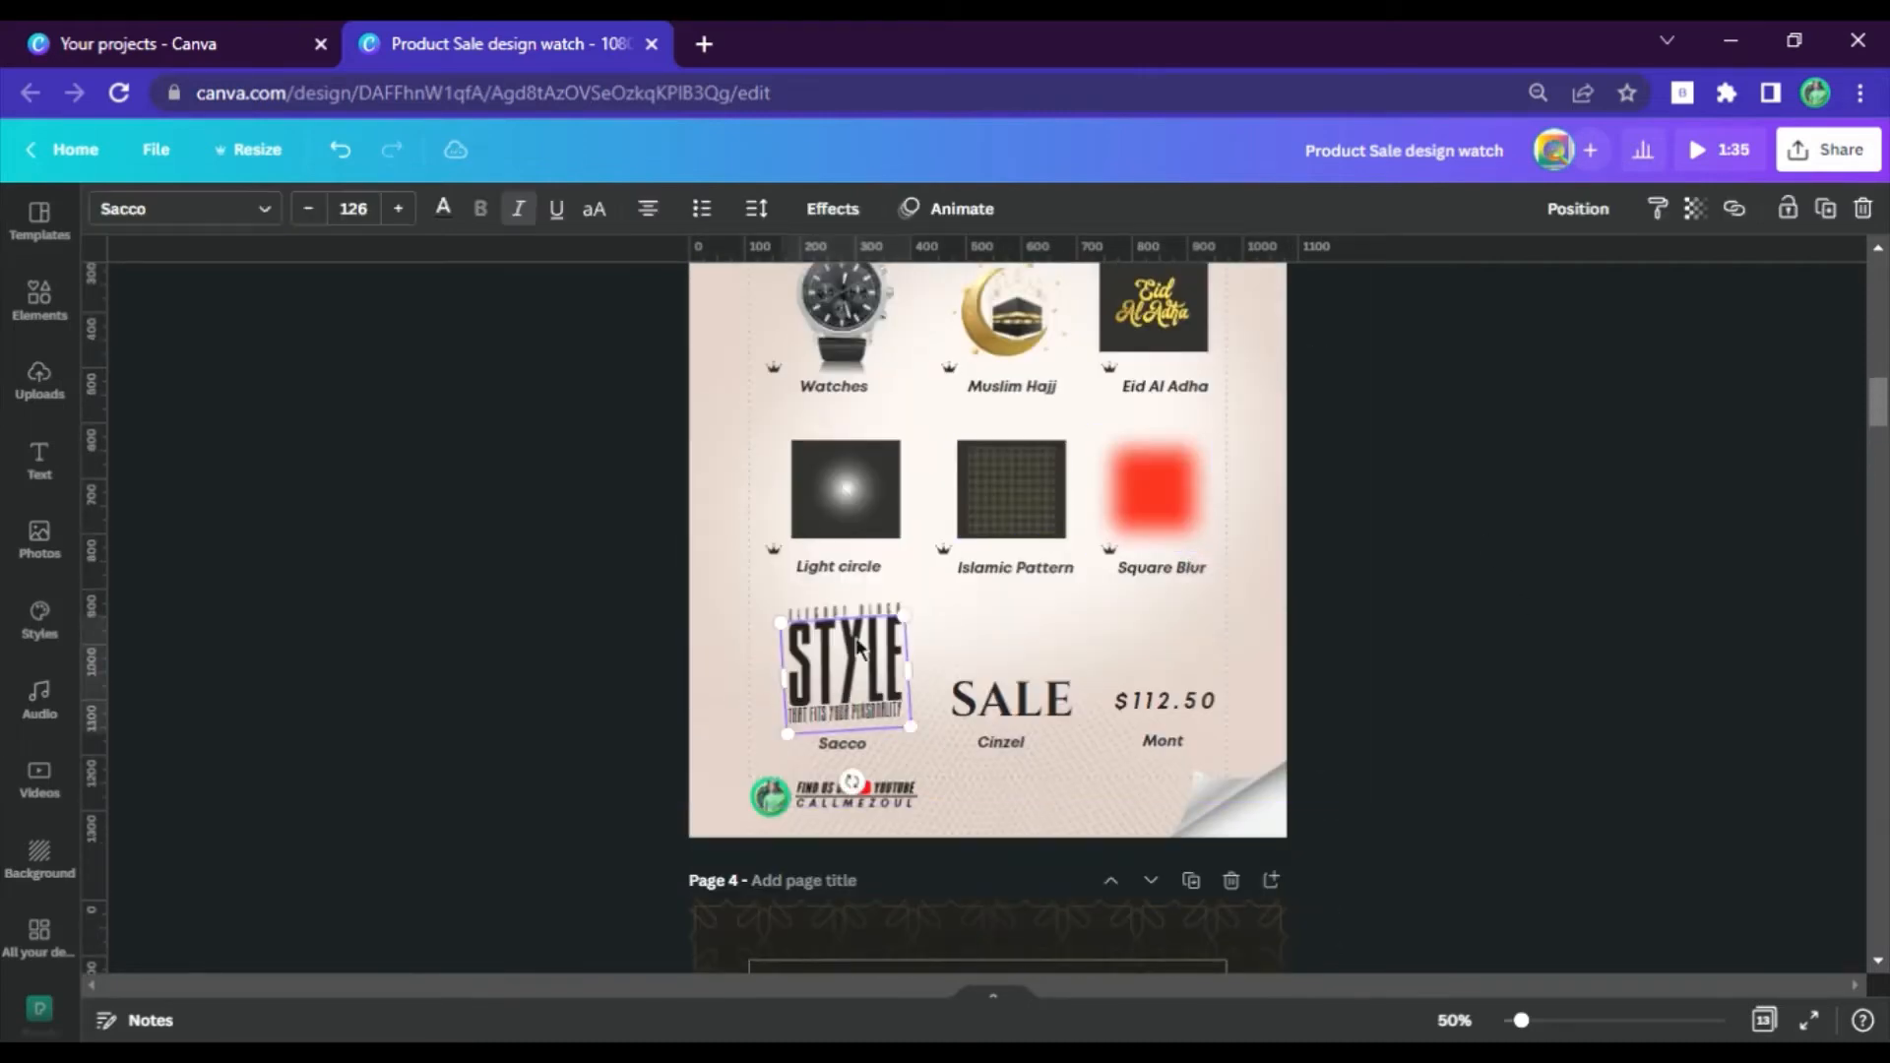
click(866, 610)
click(867, 653)
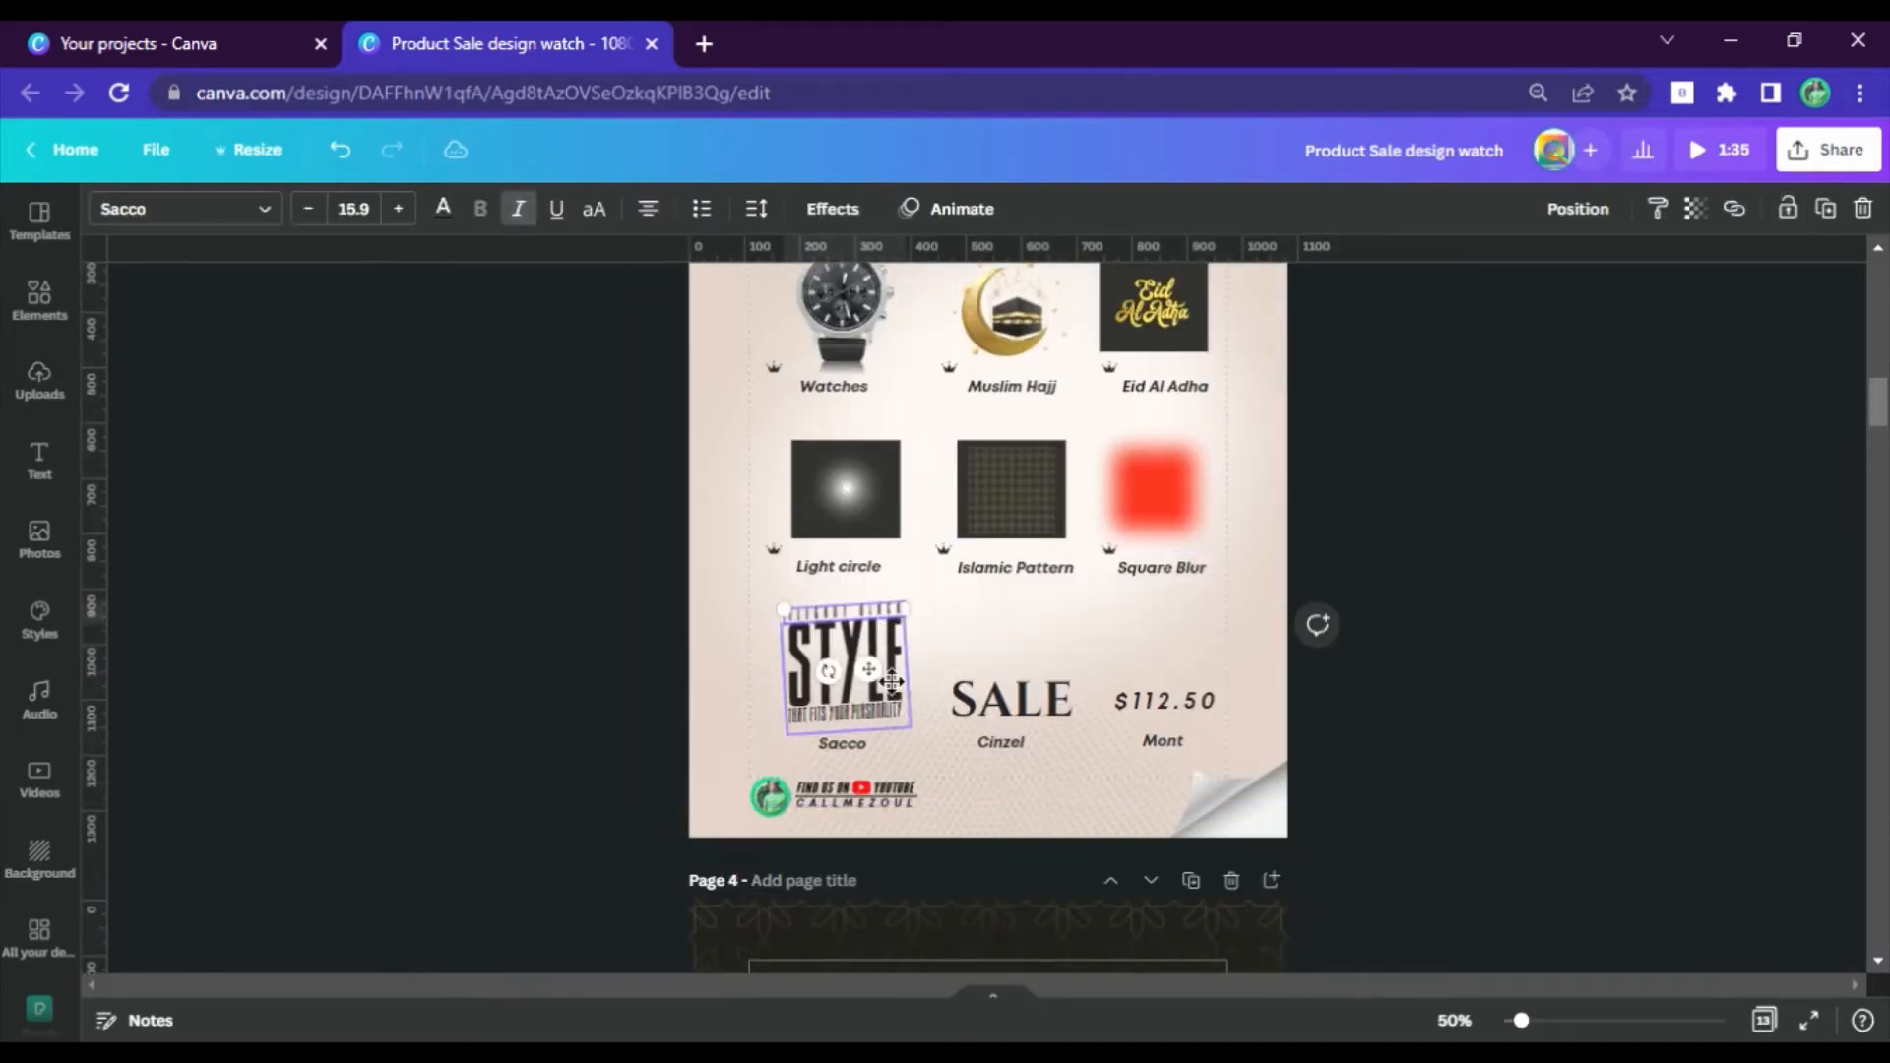
shift+click(889, 709)
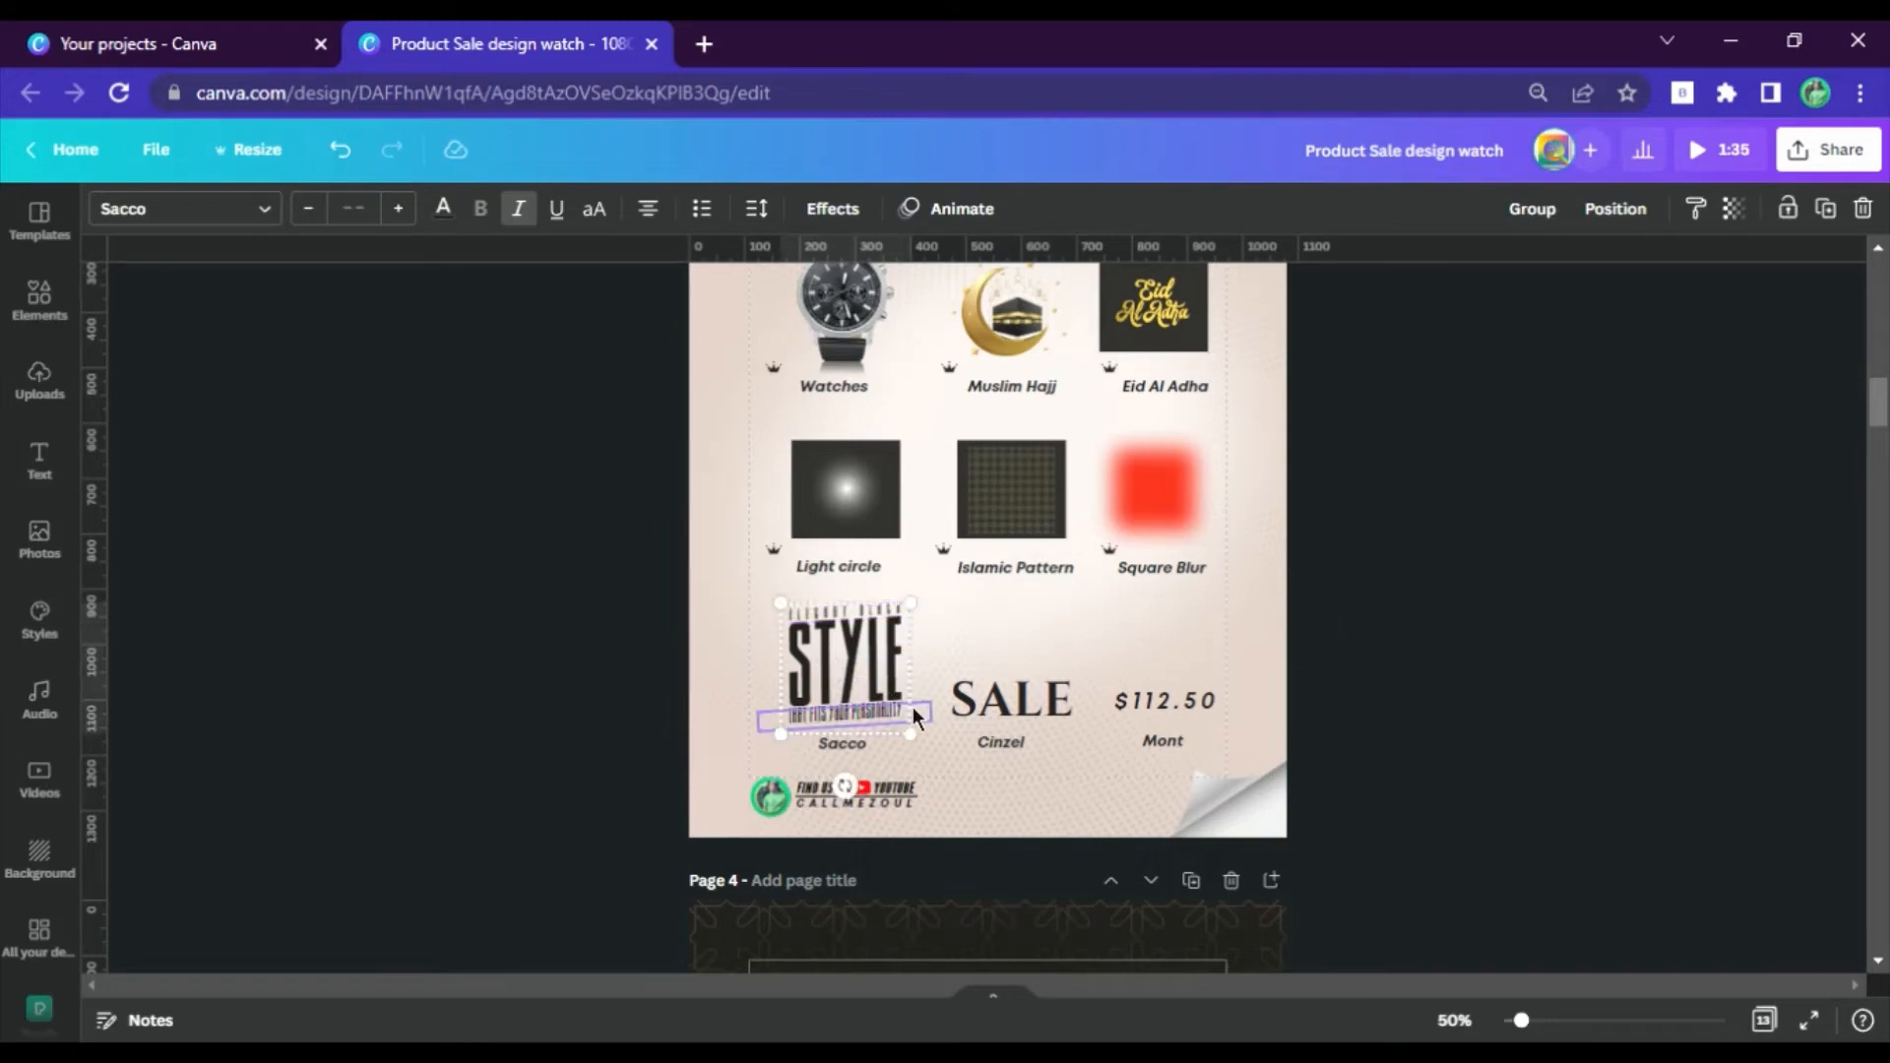
scroll(999, 799, down, 5)
click(1008, 726)
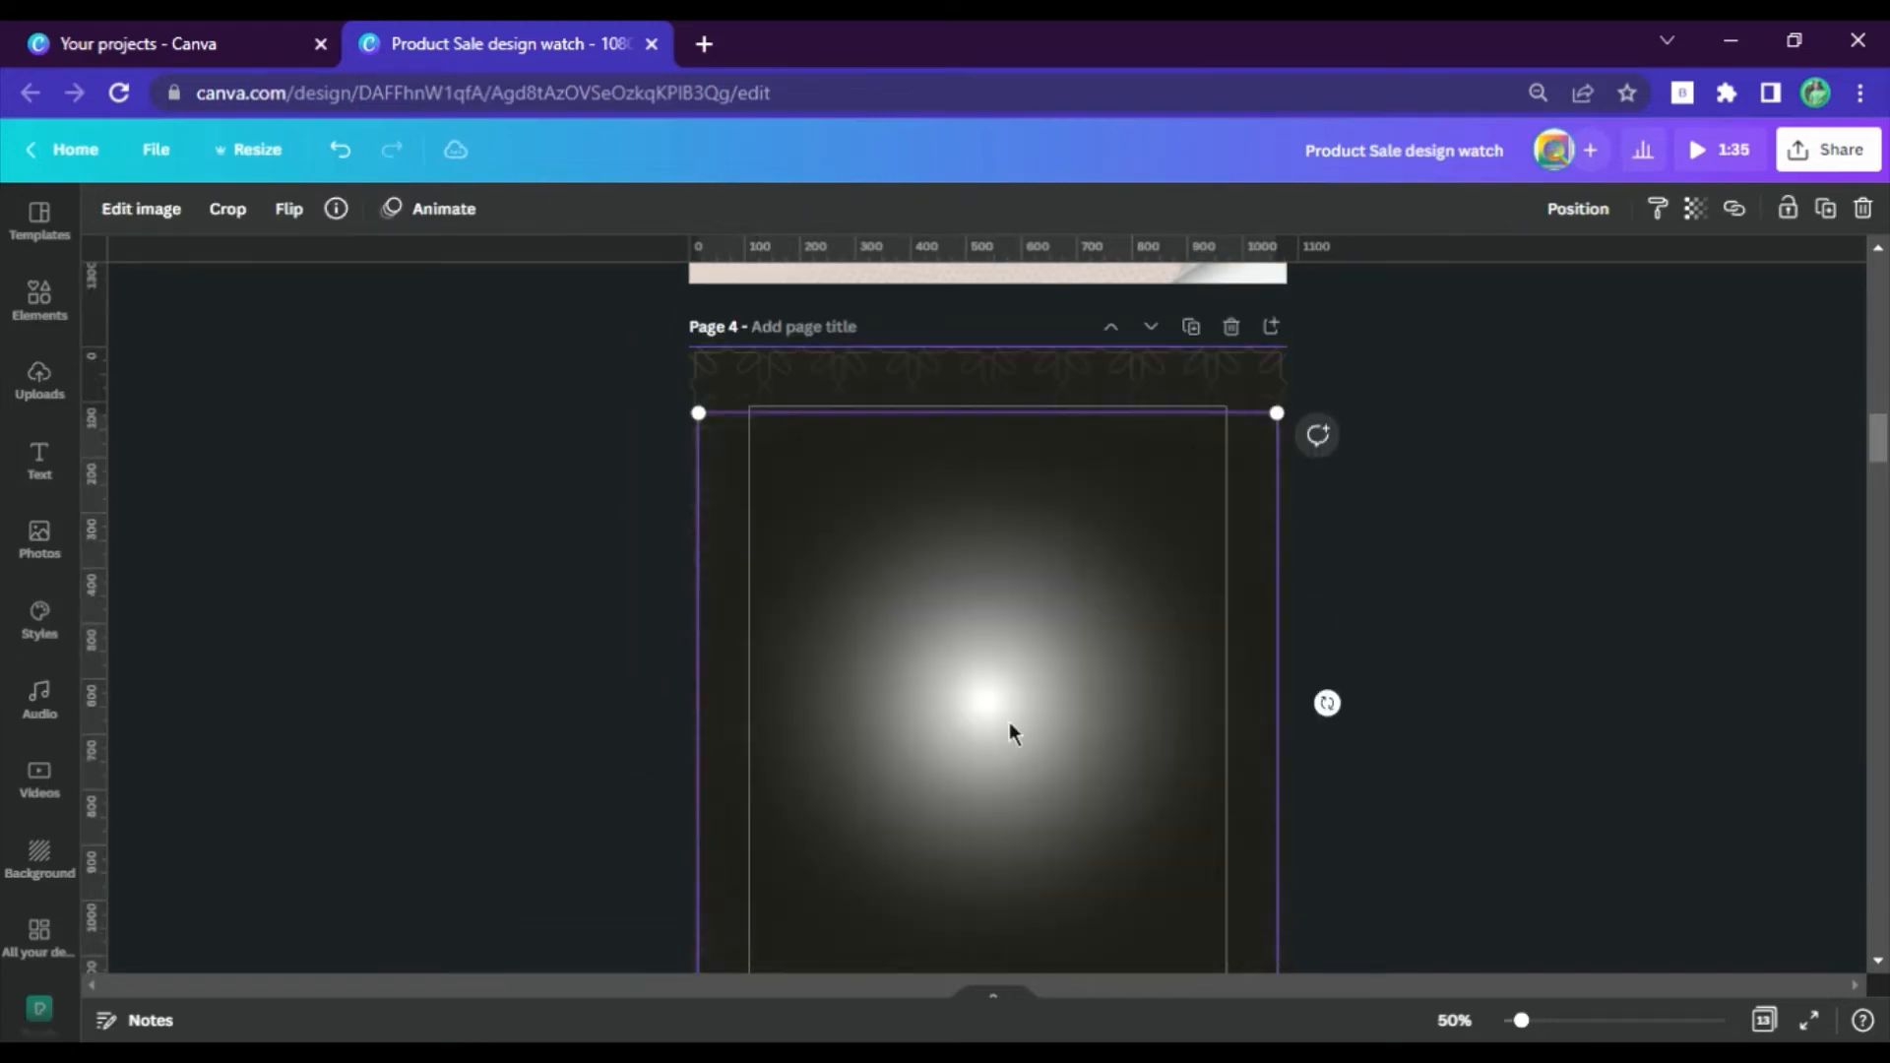
key(ctrl+v)
Enlarge the three-line STYLE text over the light glow and color it white.
drag(936, 858, 1295, 582)
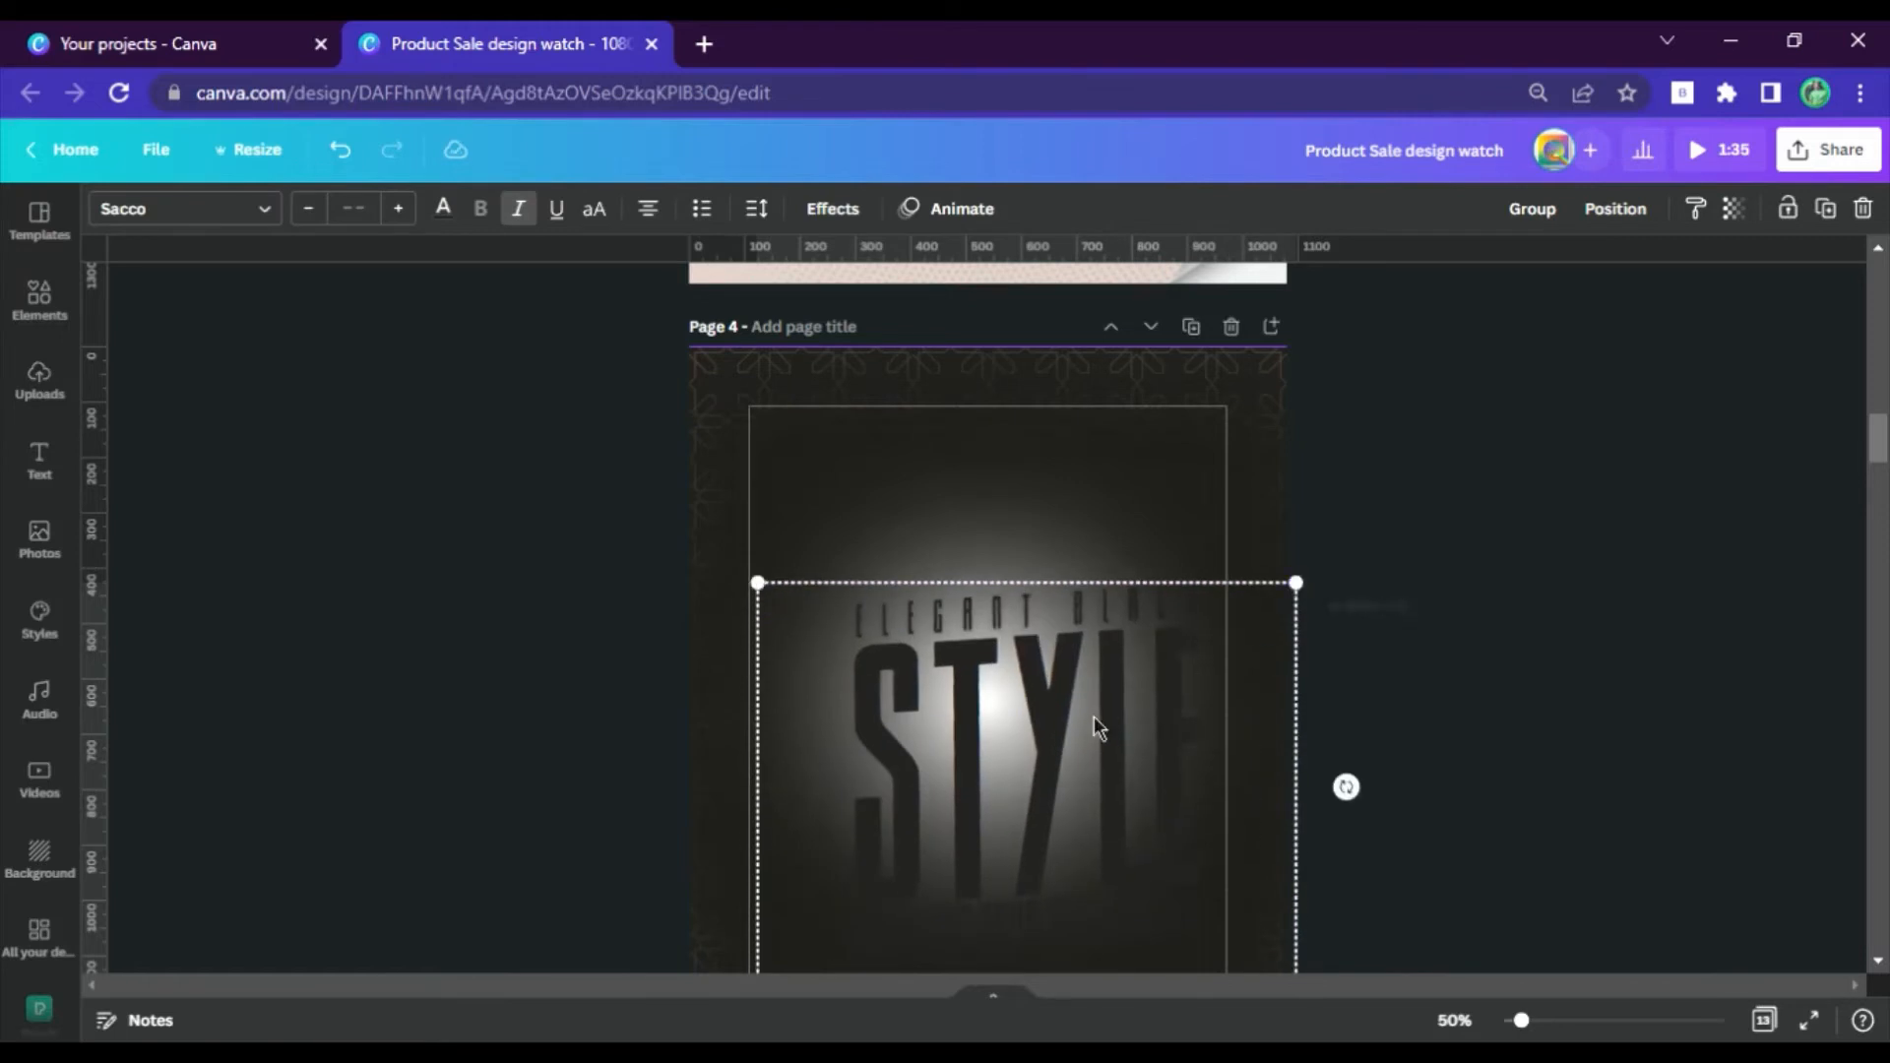
drag(1096, 726, 1080, 672)
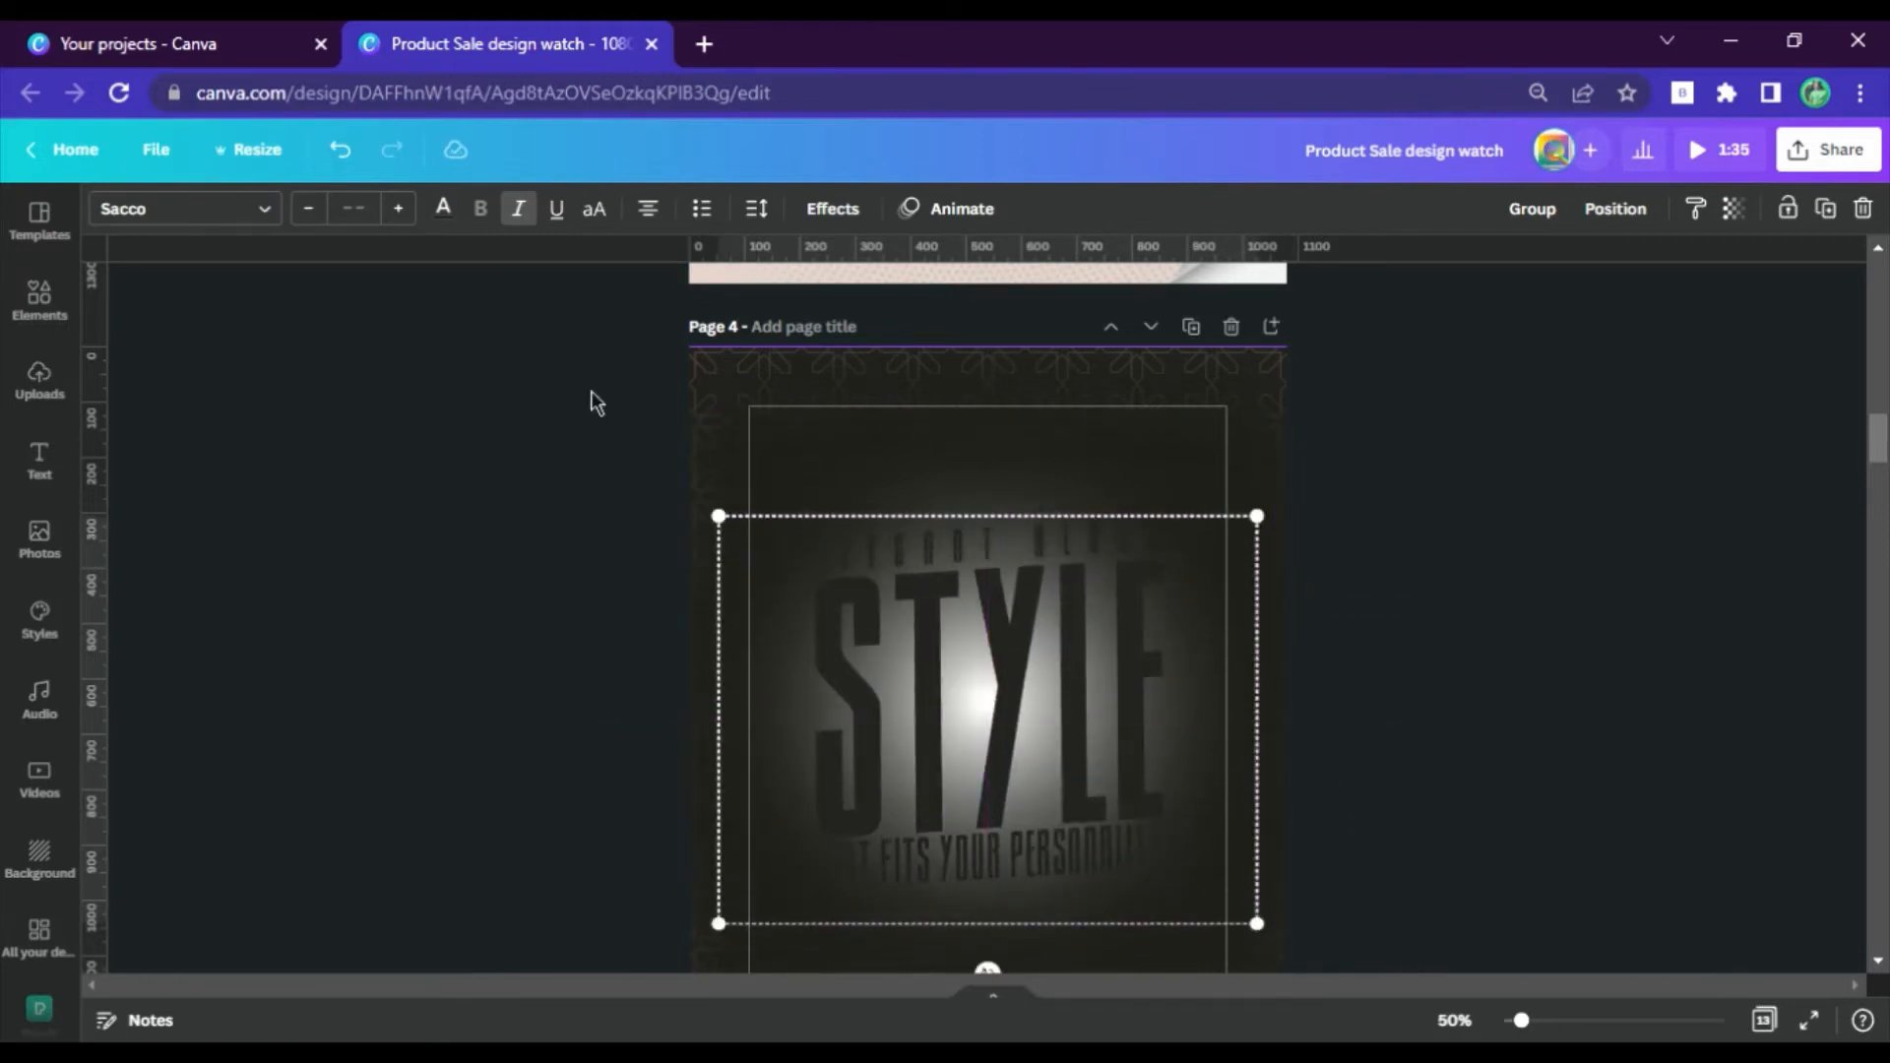
click(443, 208)
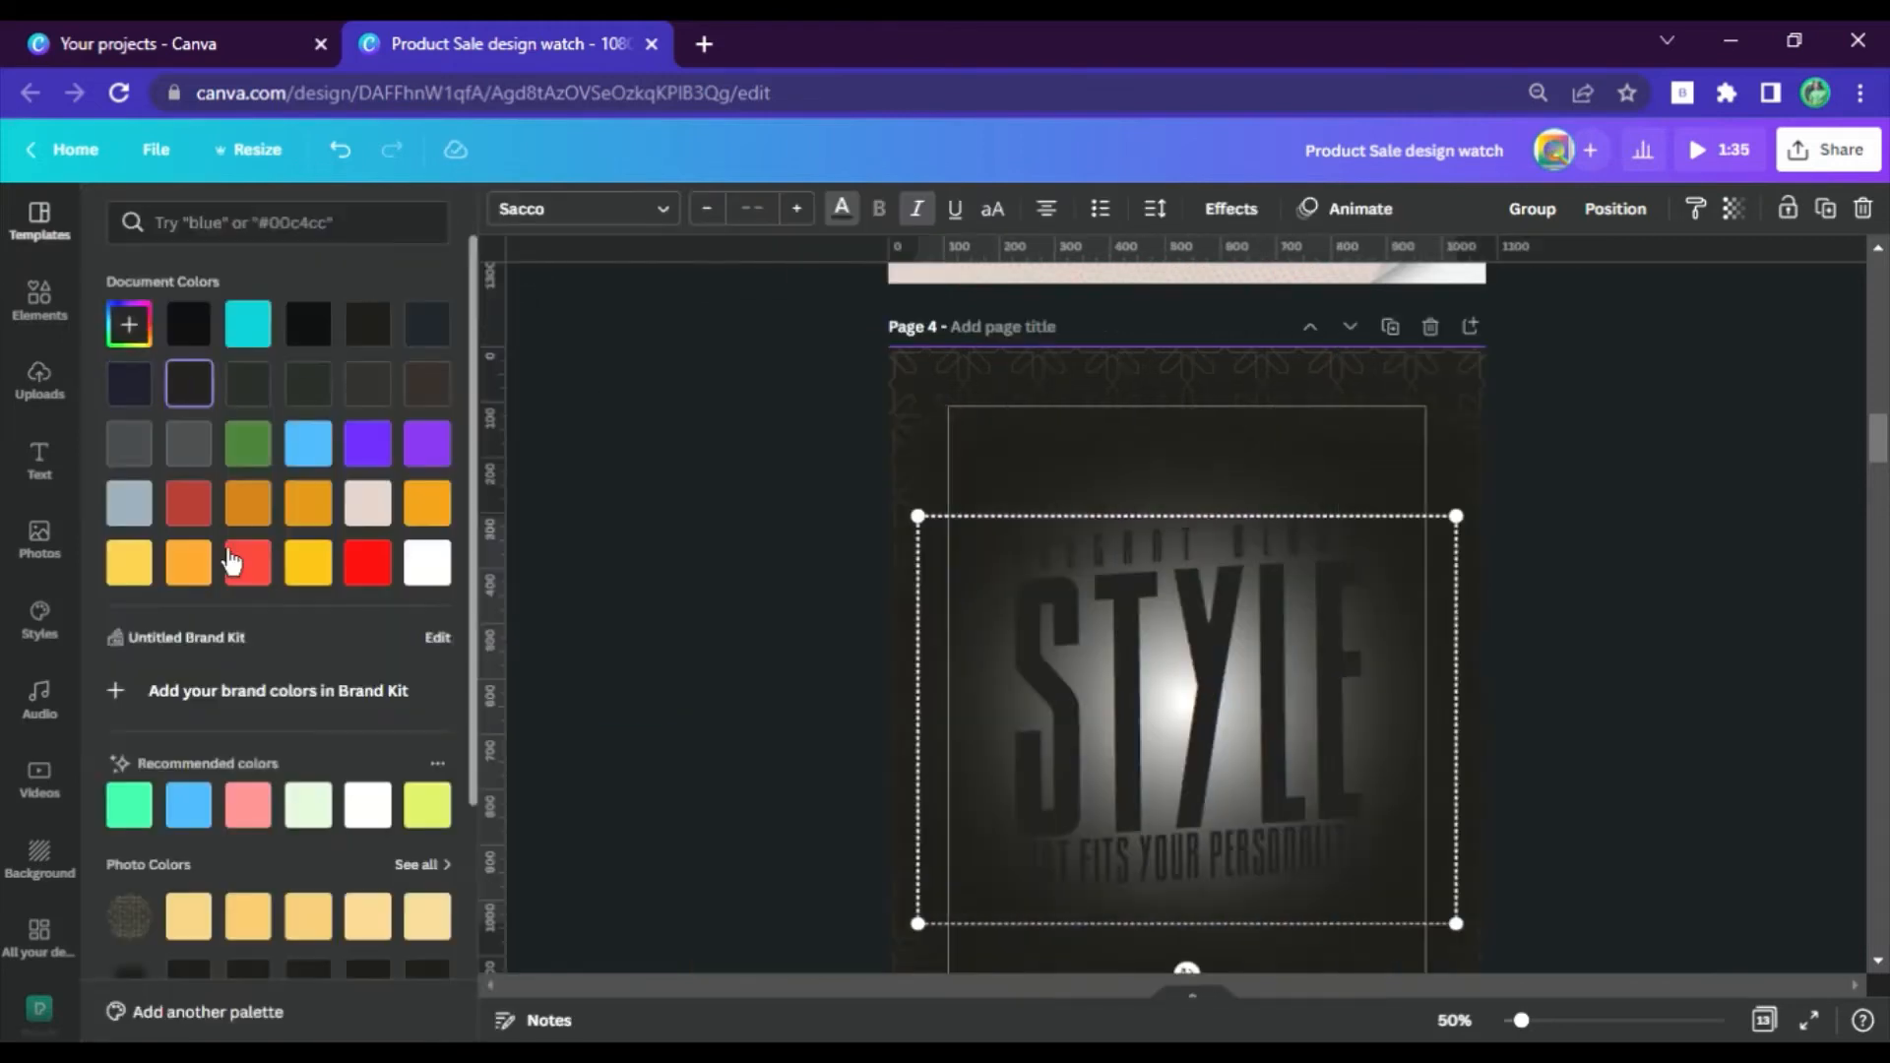
click(430, 565)
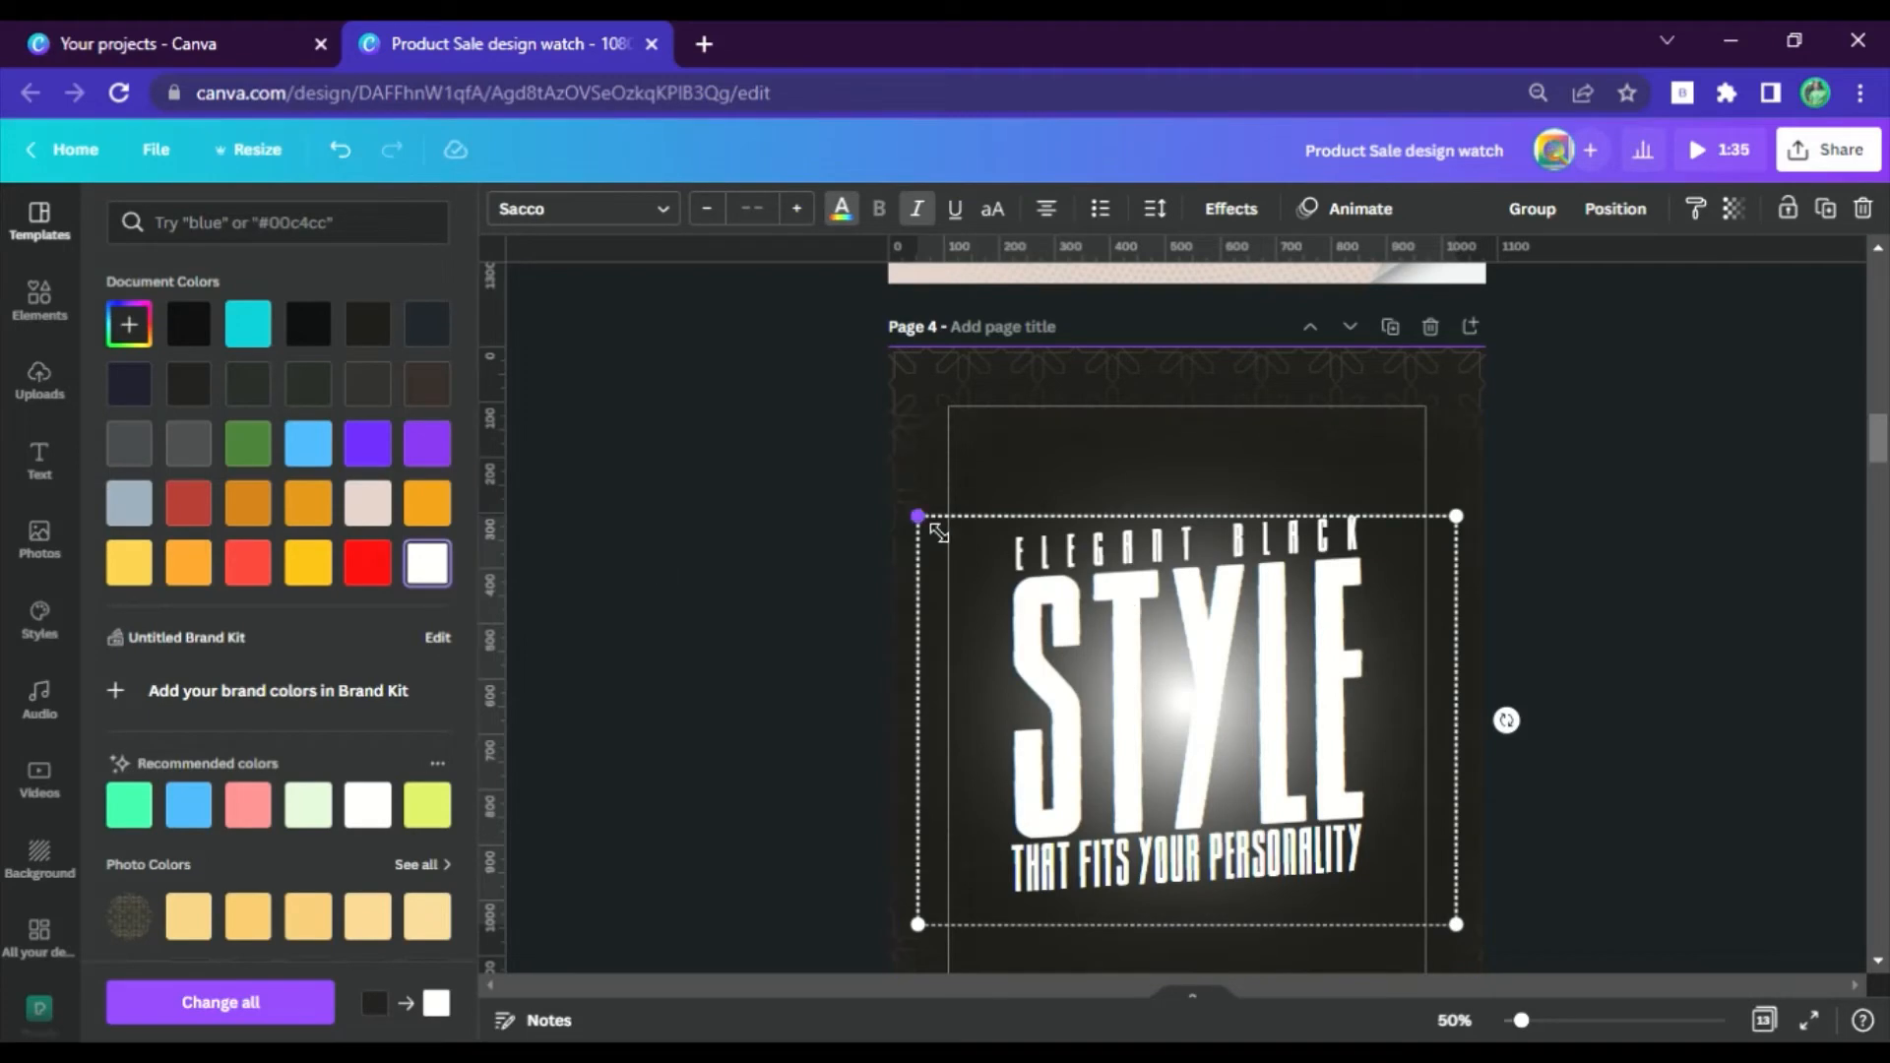
Enlarge the white STYLE text slightly, recenter it on the page and apply the Lift effect.
drag(917, 515, 888, 493)
drag(1210, 720, 1207, 720)
click(1629, 688)
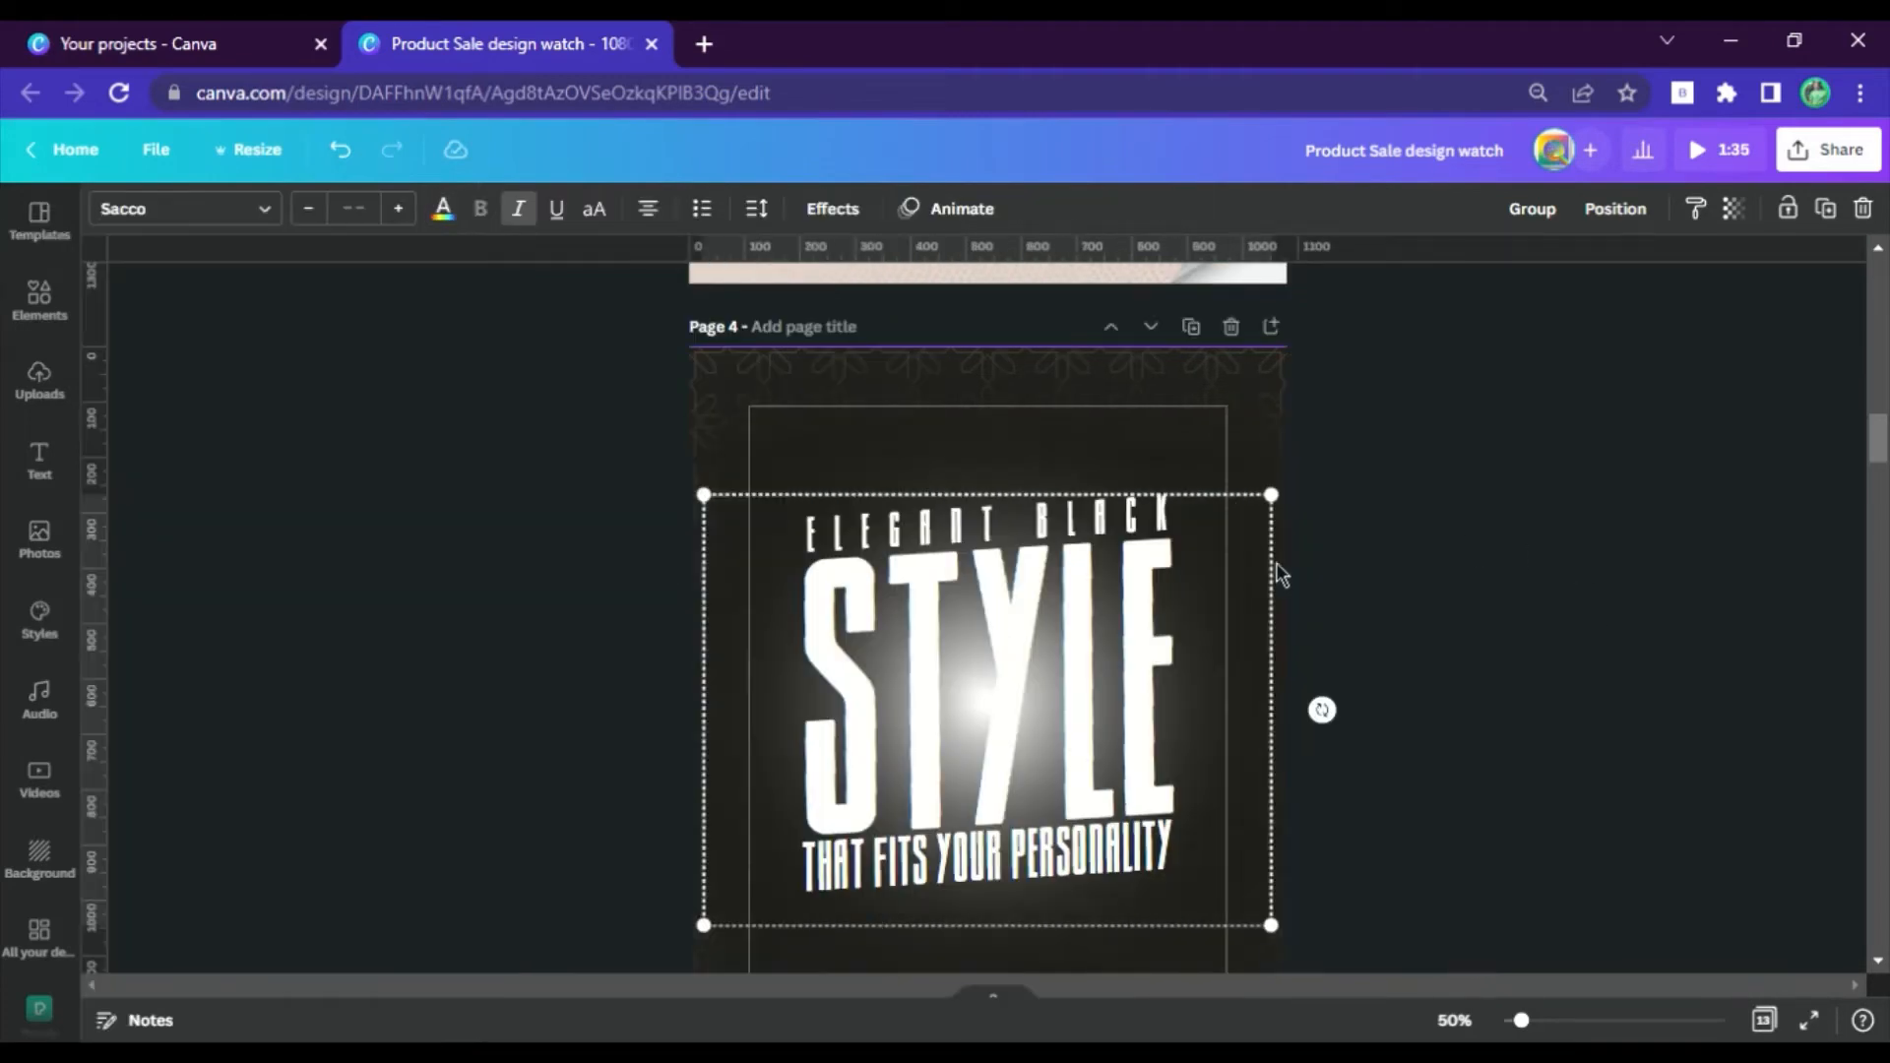
click(836, 232)
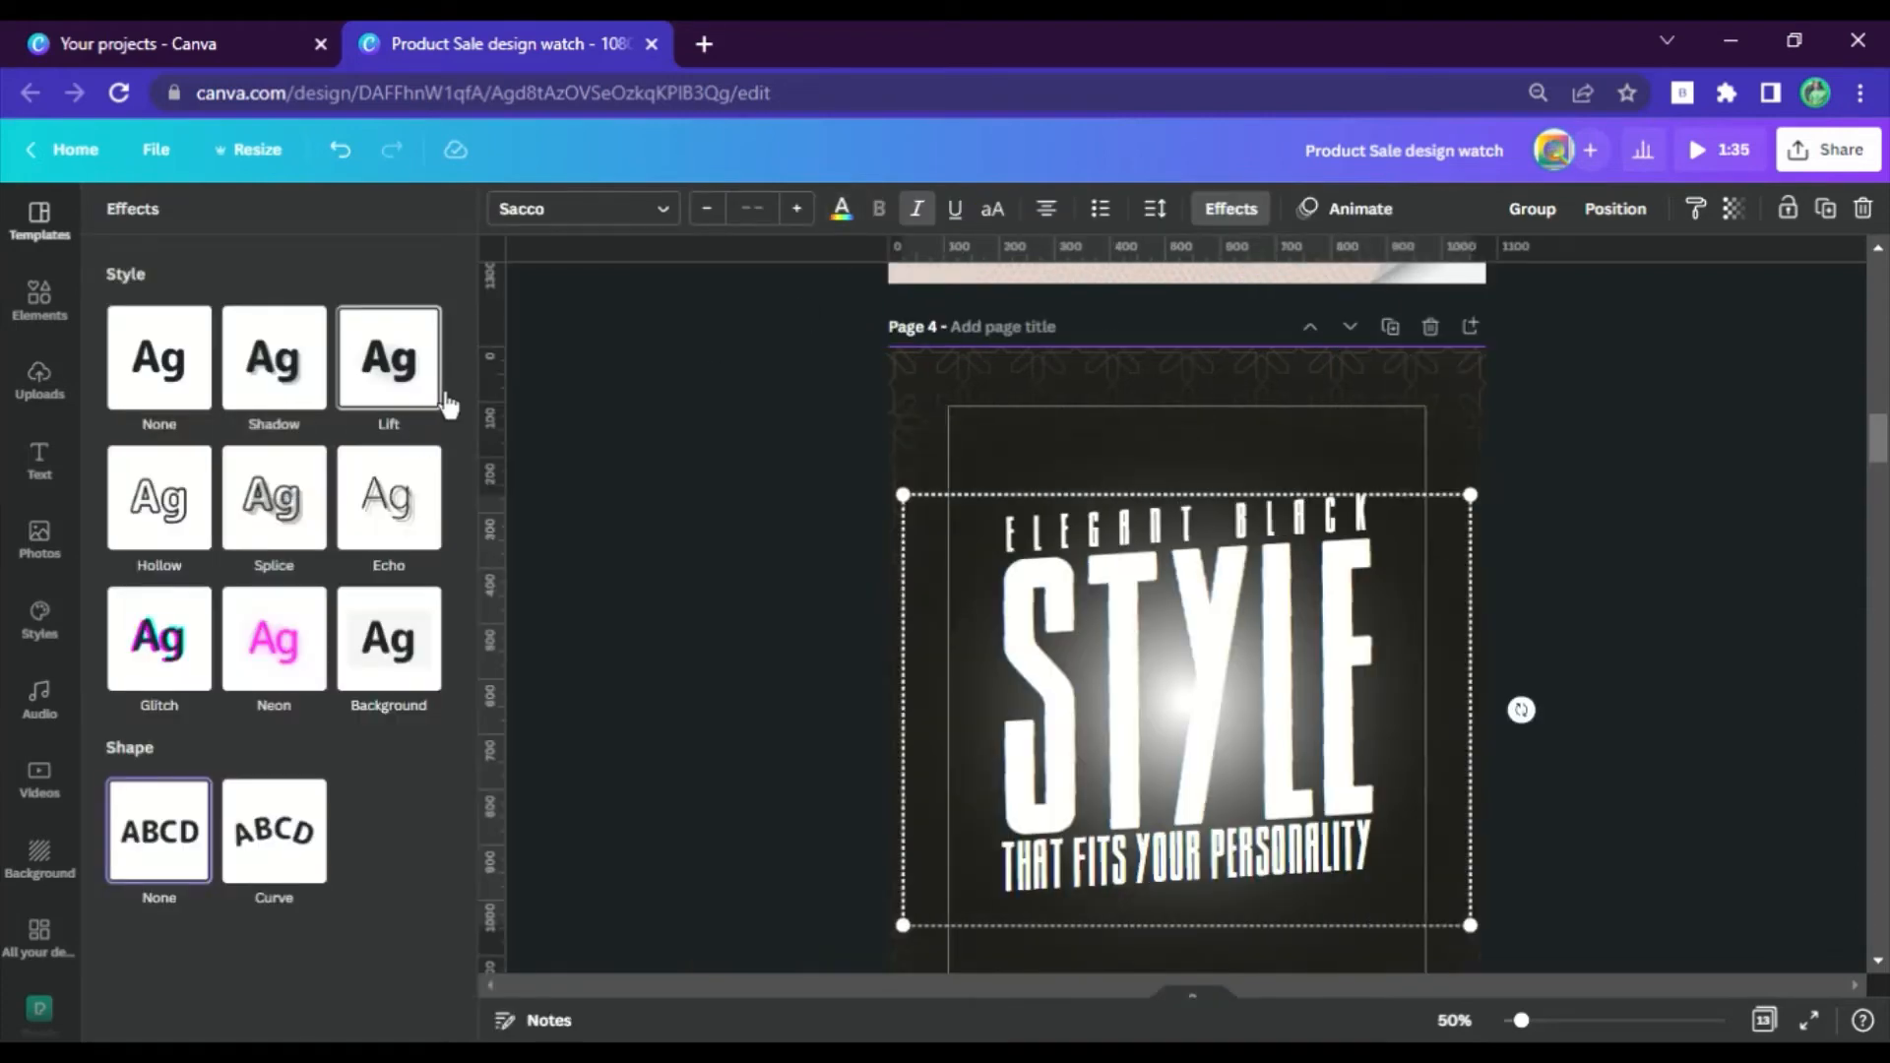
click(431, 397)
click(1706, 548)
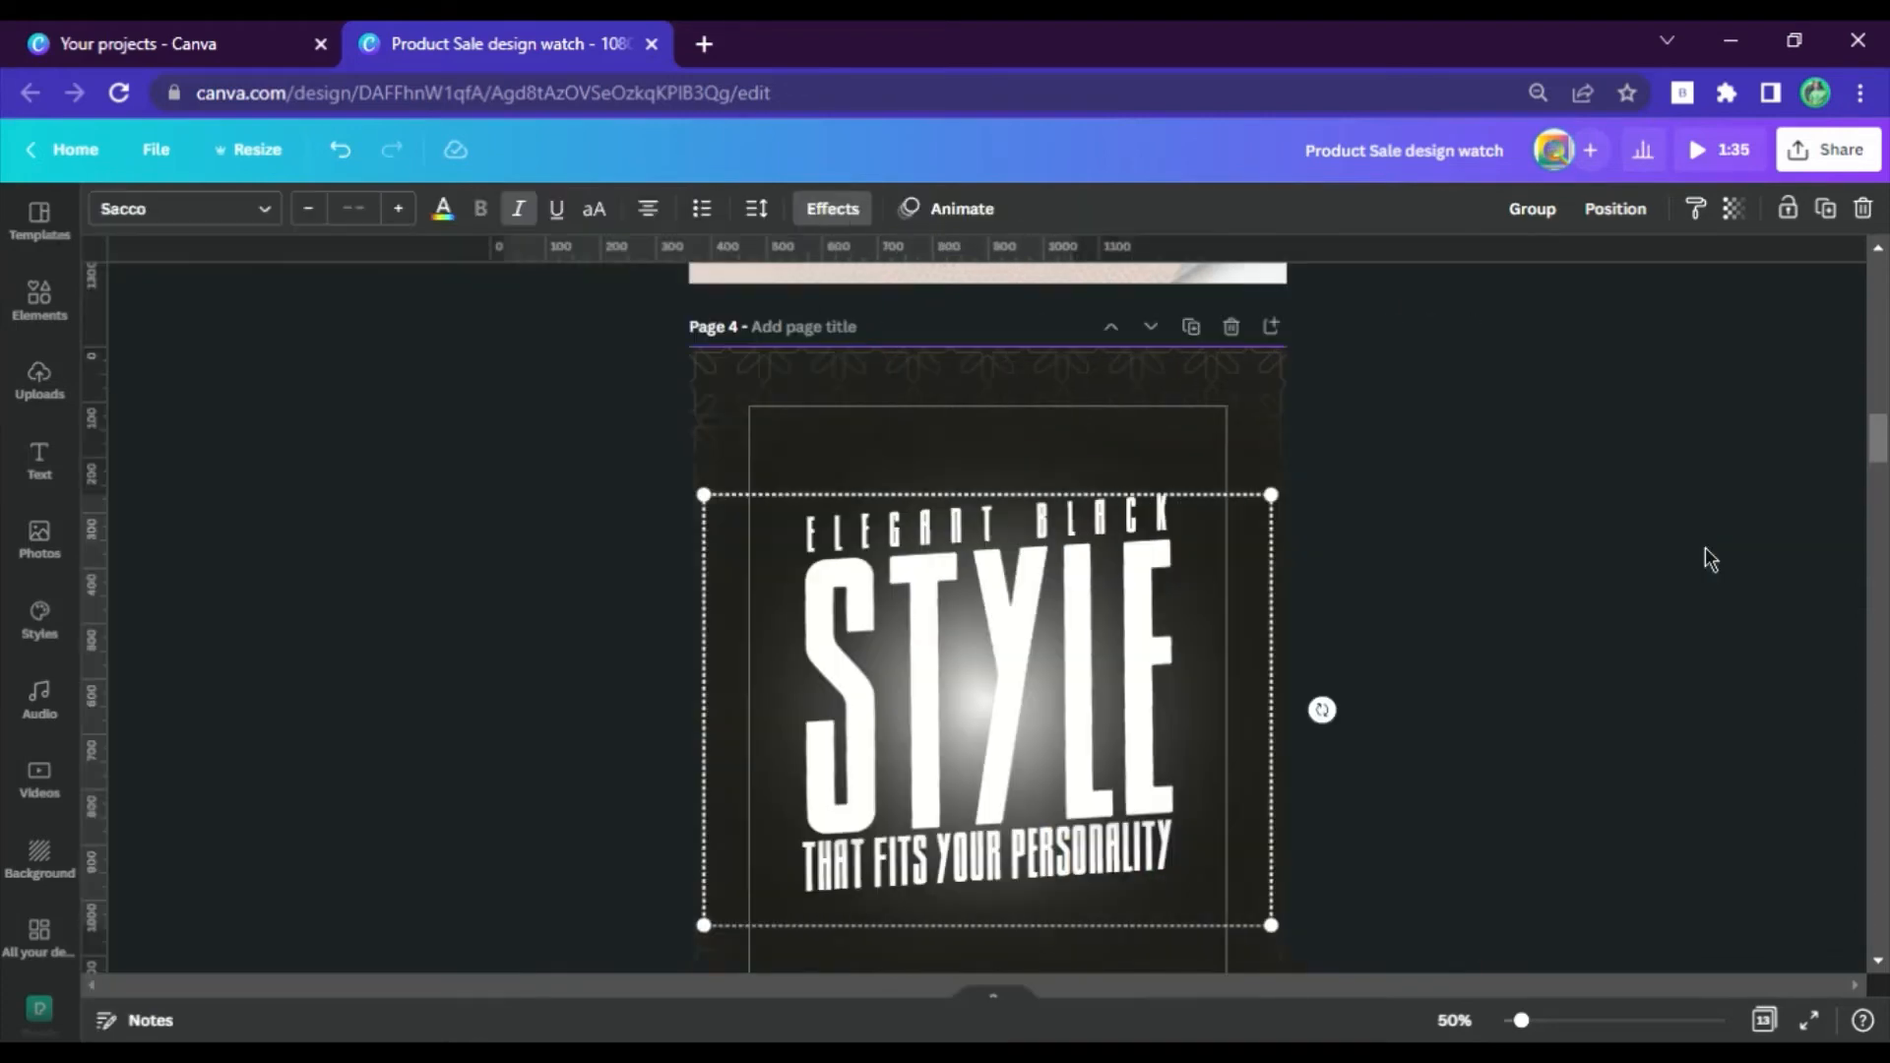
click(1510, 745)
Copy the watch image from the ASSETS page and paste it onto page 4.
scroll(1427, 705, up, 7)
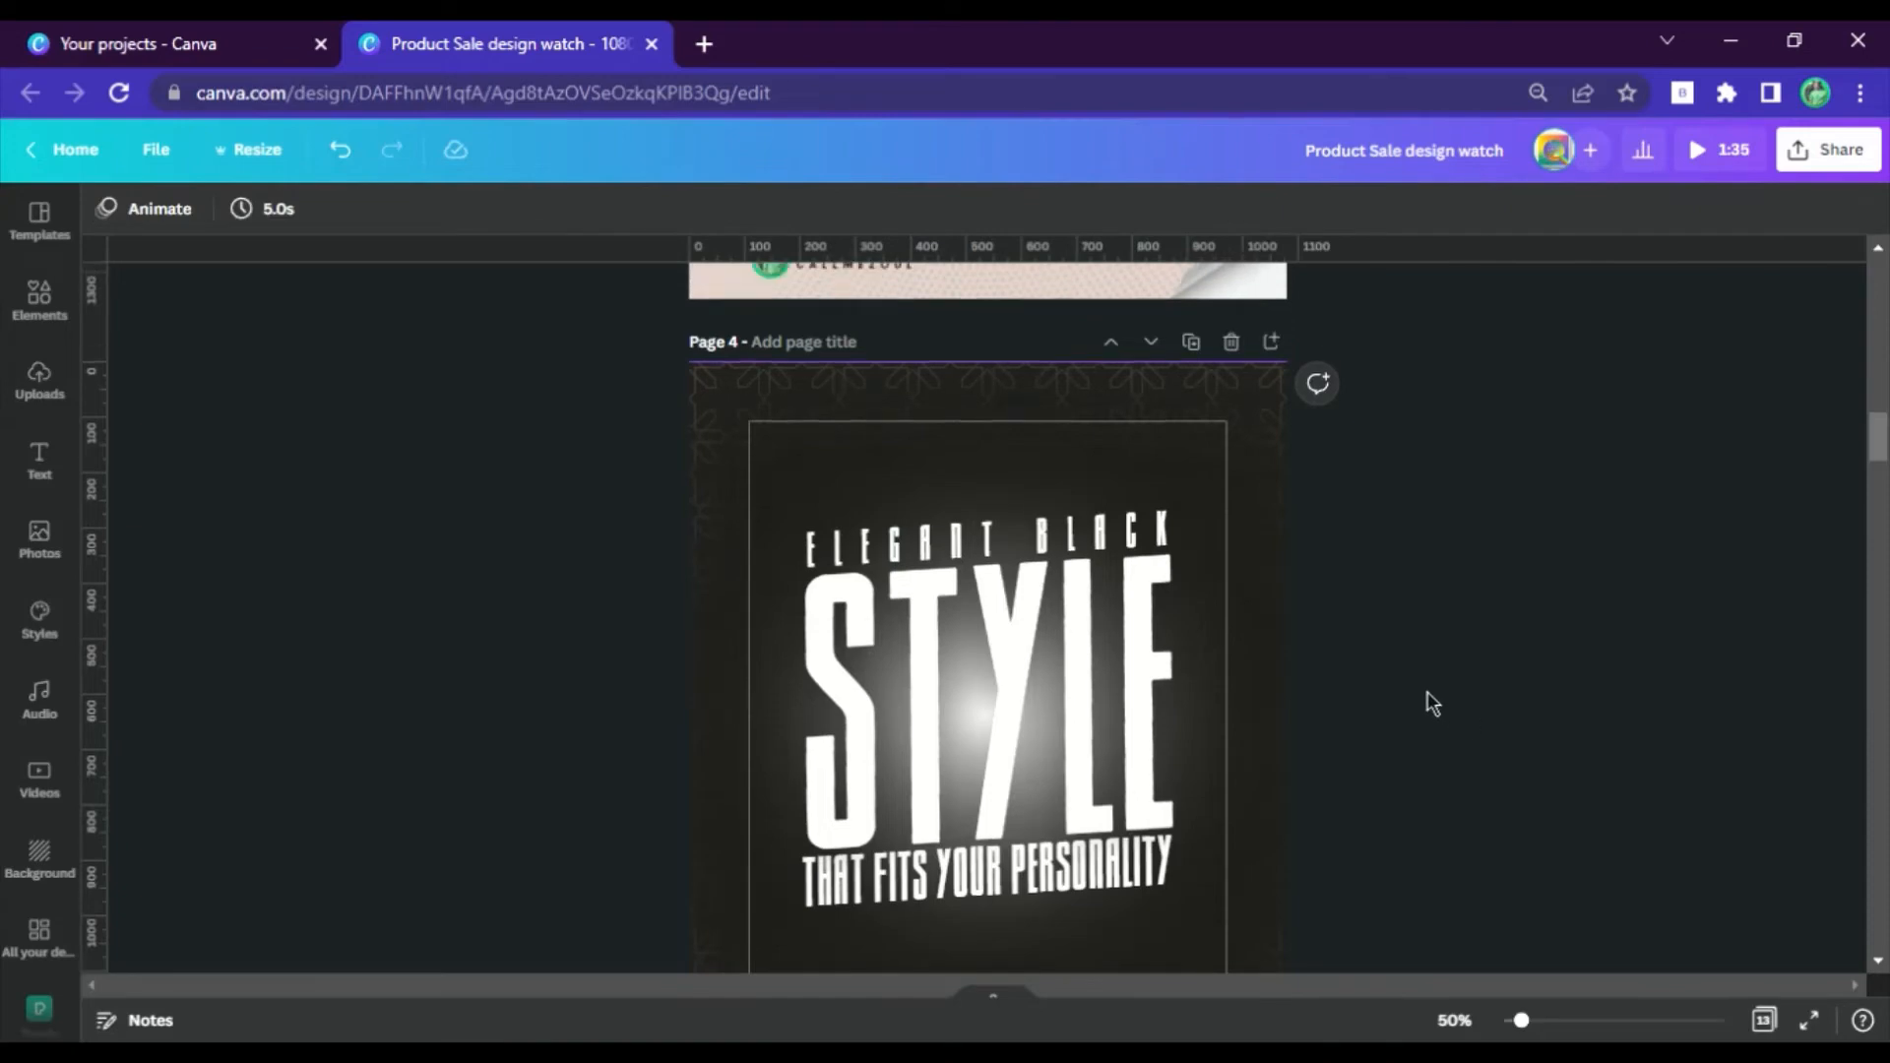
click(862, 448)
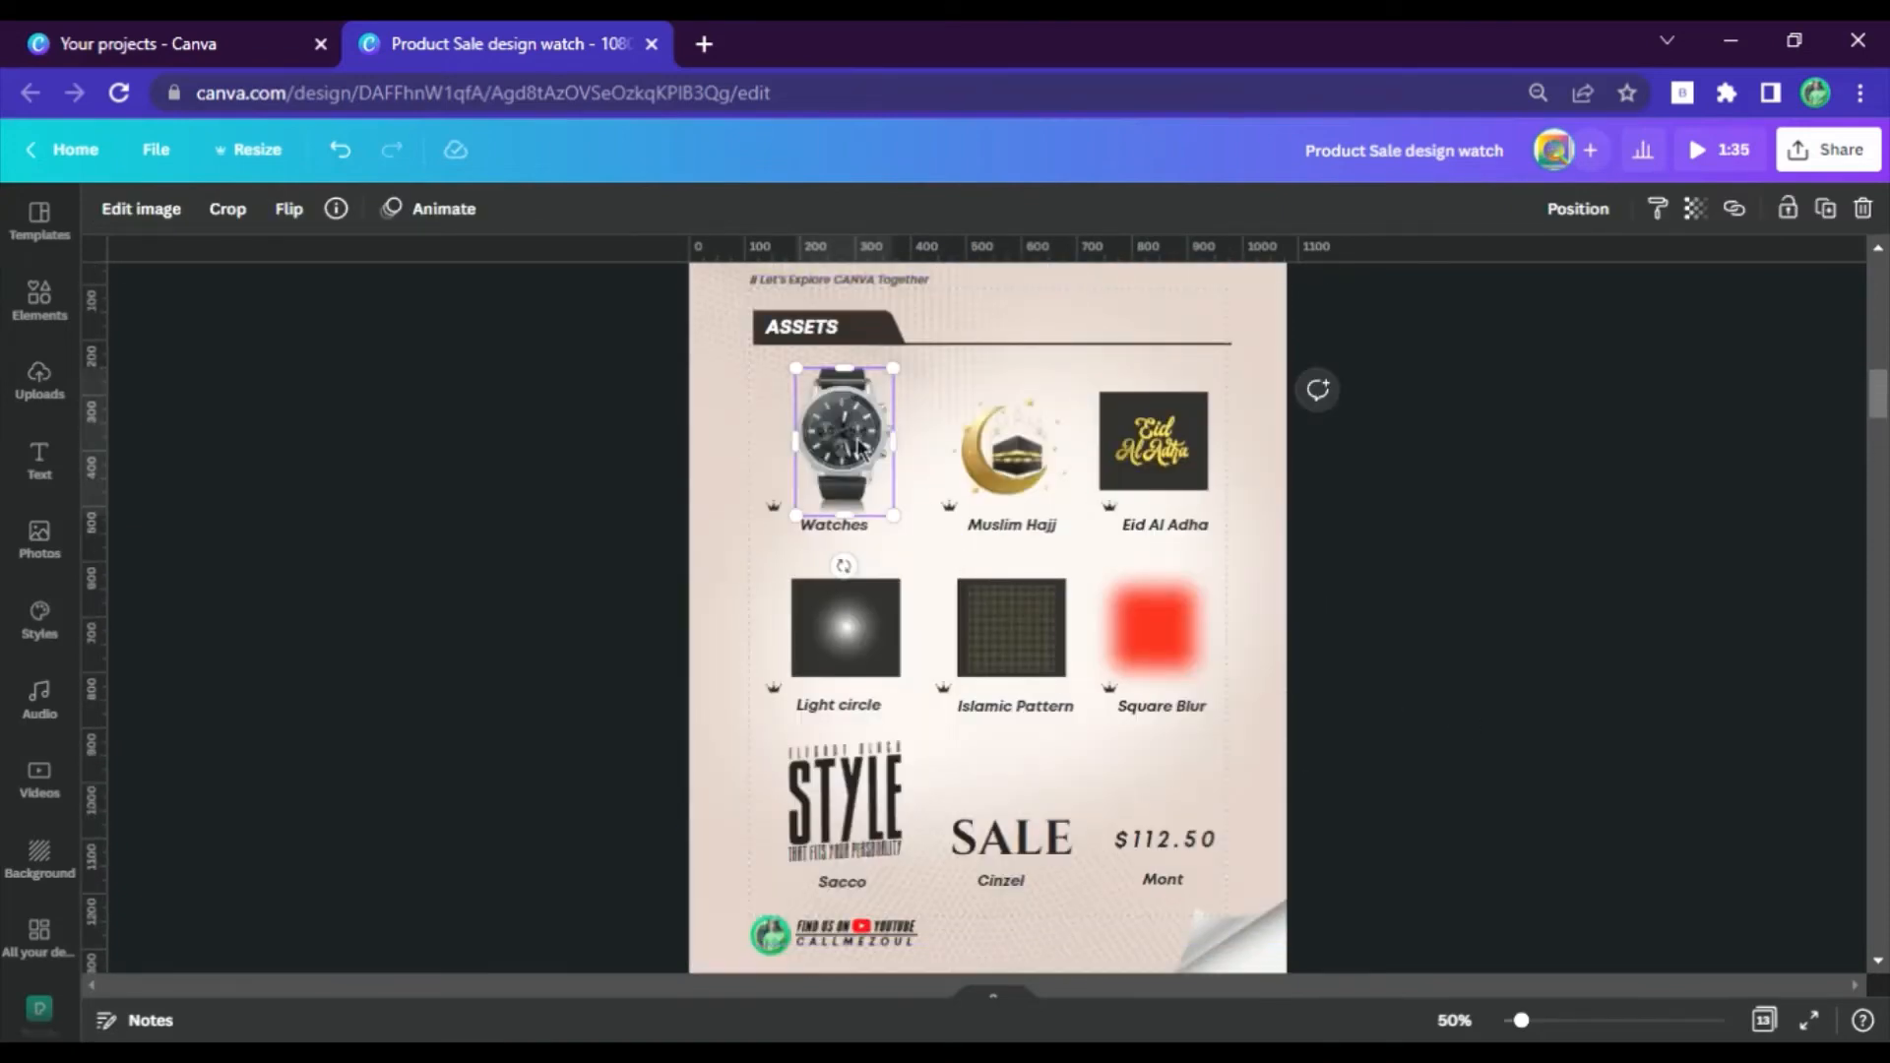
key(ctrl+c)
scroll(862, 448, down, 7)
click(1002, 686)
key(ctrl+v)
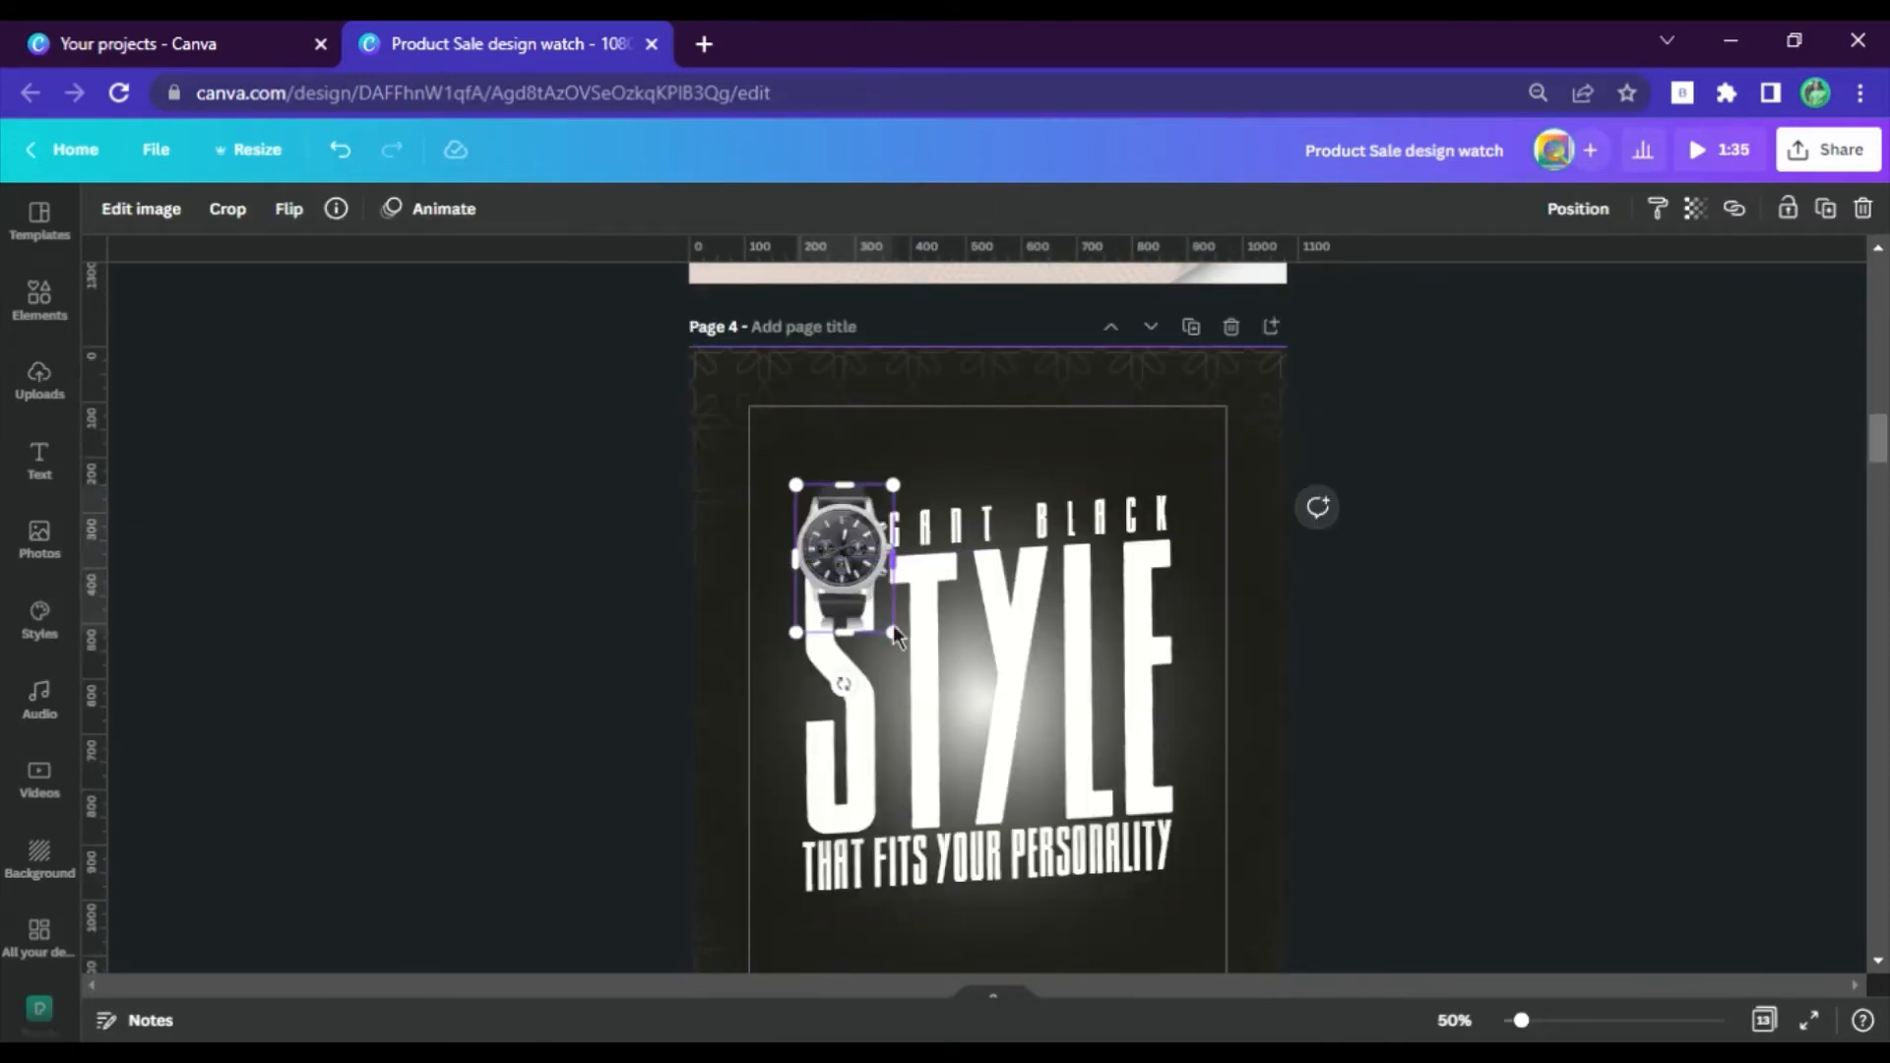
Enlarge the watch and center it over the word STYLE.
drag(894, 632, 1046, 862)
drag(1019, 495, 1104, 592)
drag(1026, 713, 1039, 700)
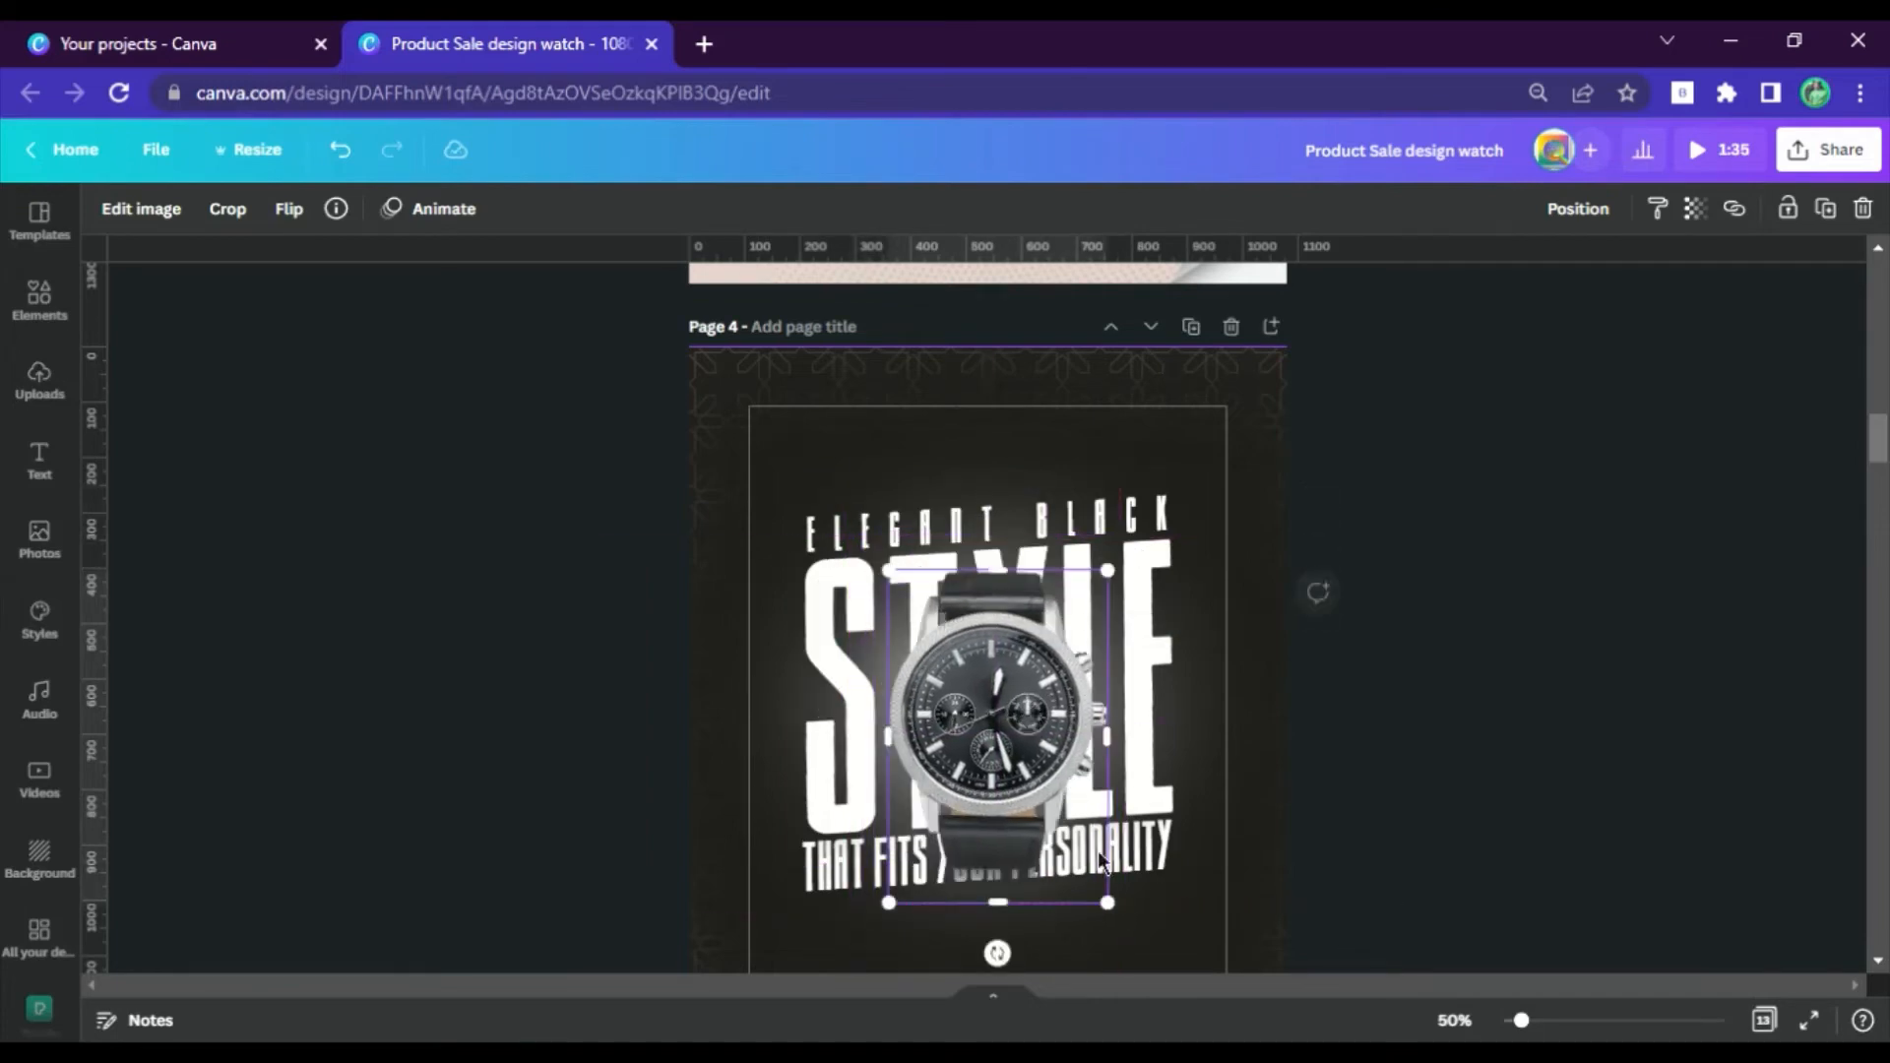
drag(1113, 905, 1110, 884)
drag(983, 748, 992, 746)
Adjust the watch image with brightness -10, contrast 10 and a negative blur to sharpen it.
click(147, 210)
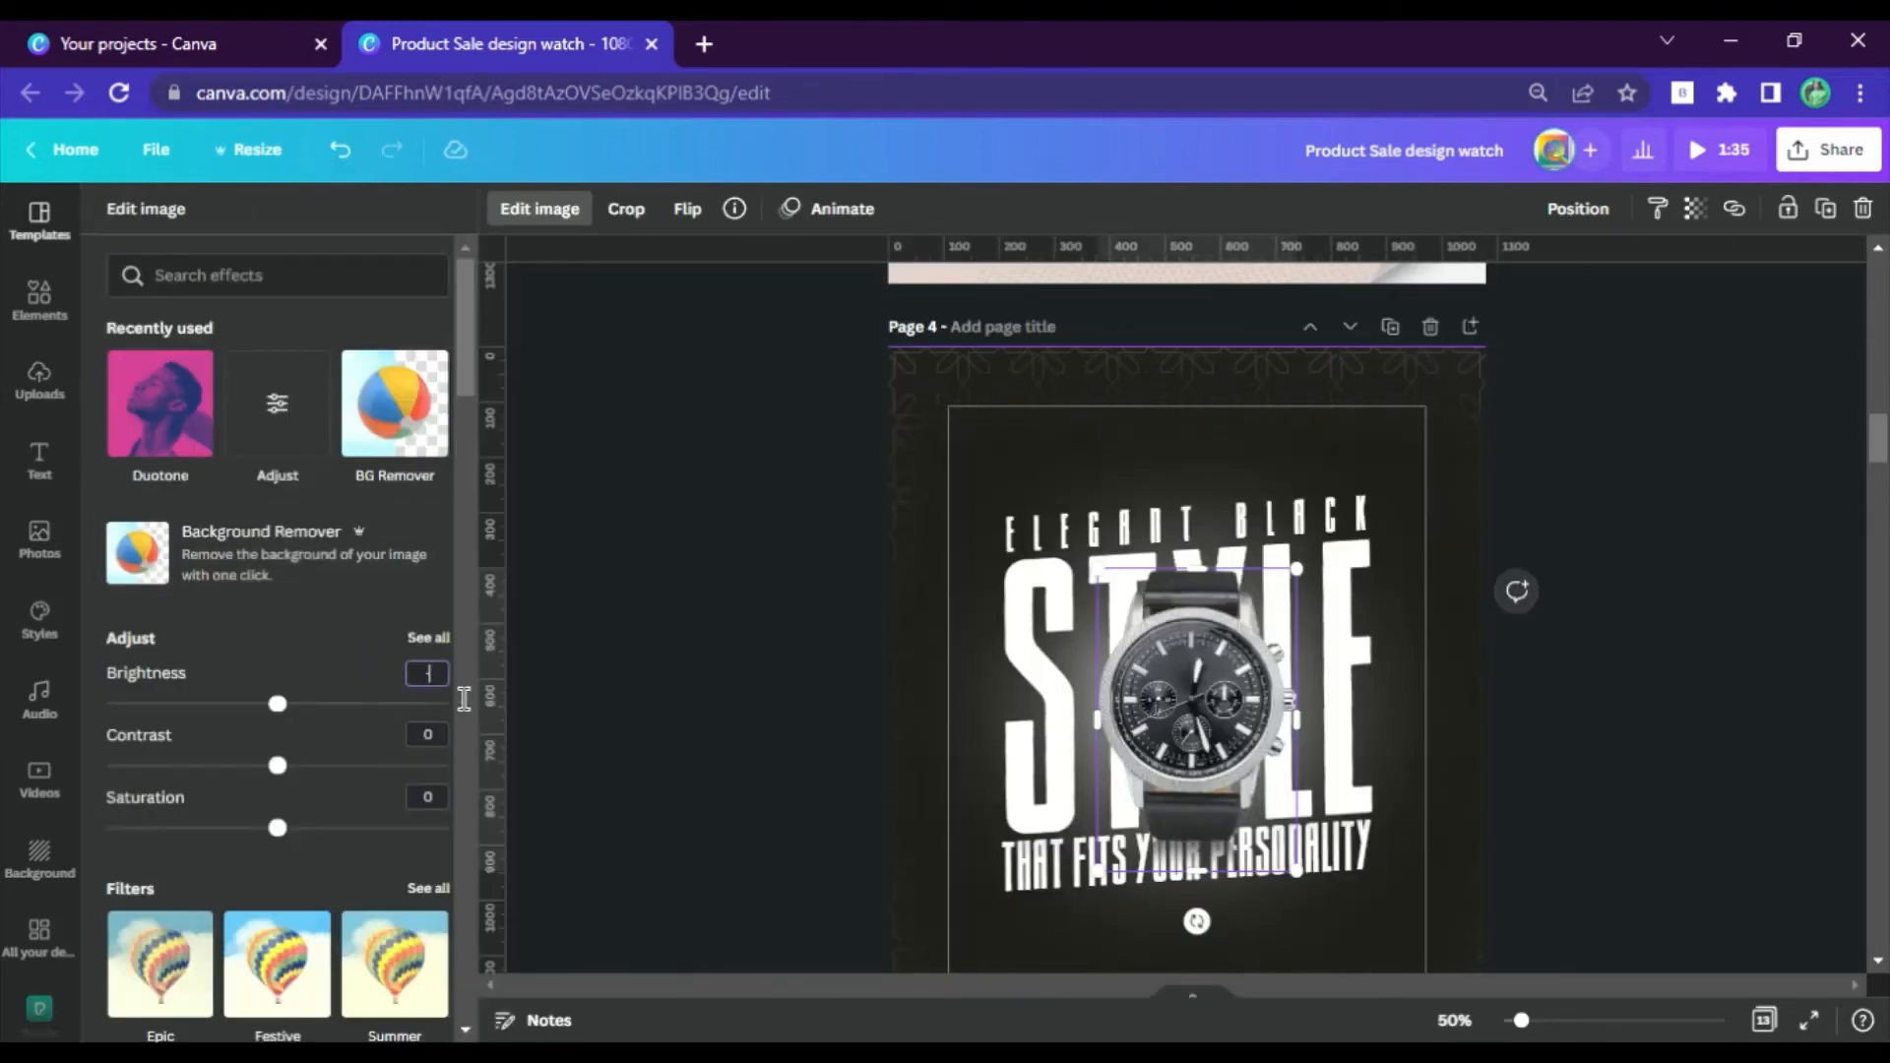
text(-10)
key(Return)
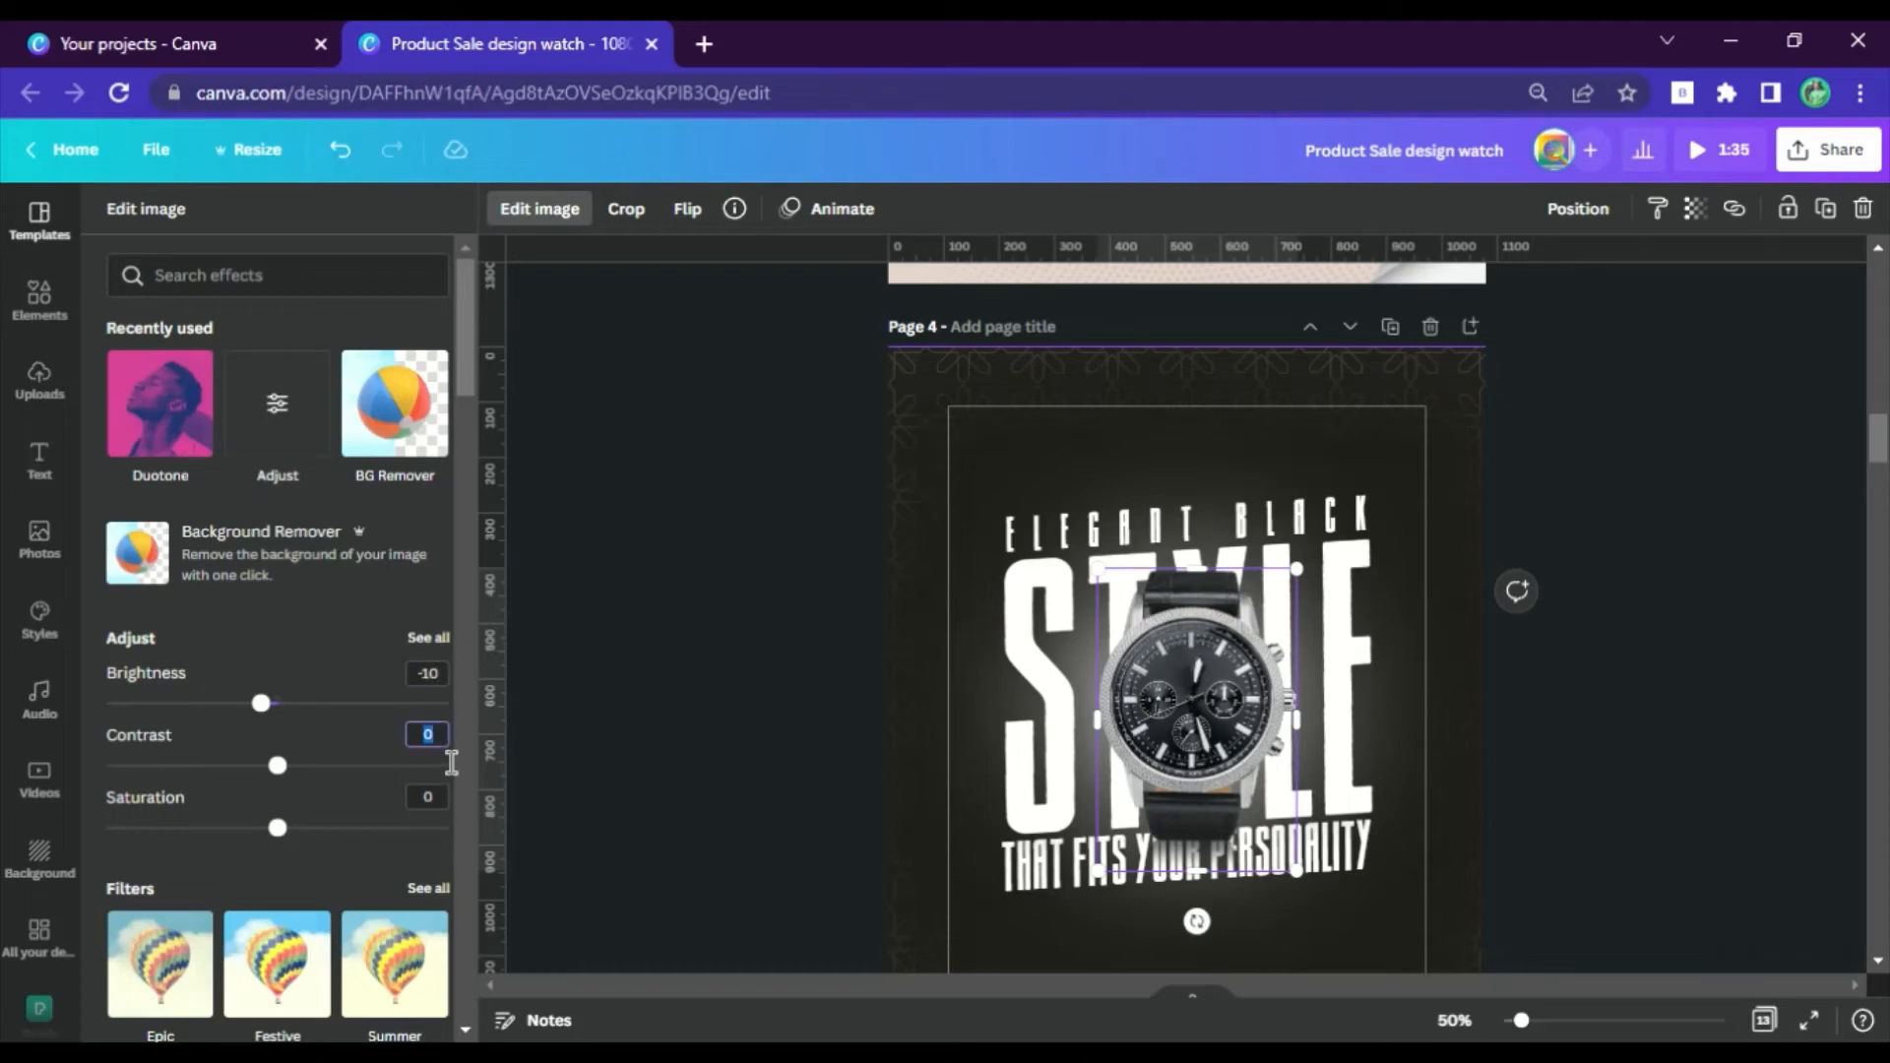
click(440, 640)
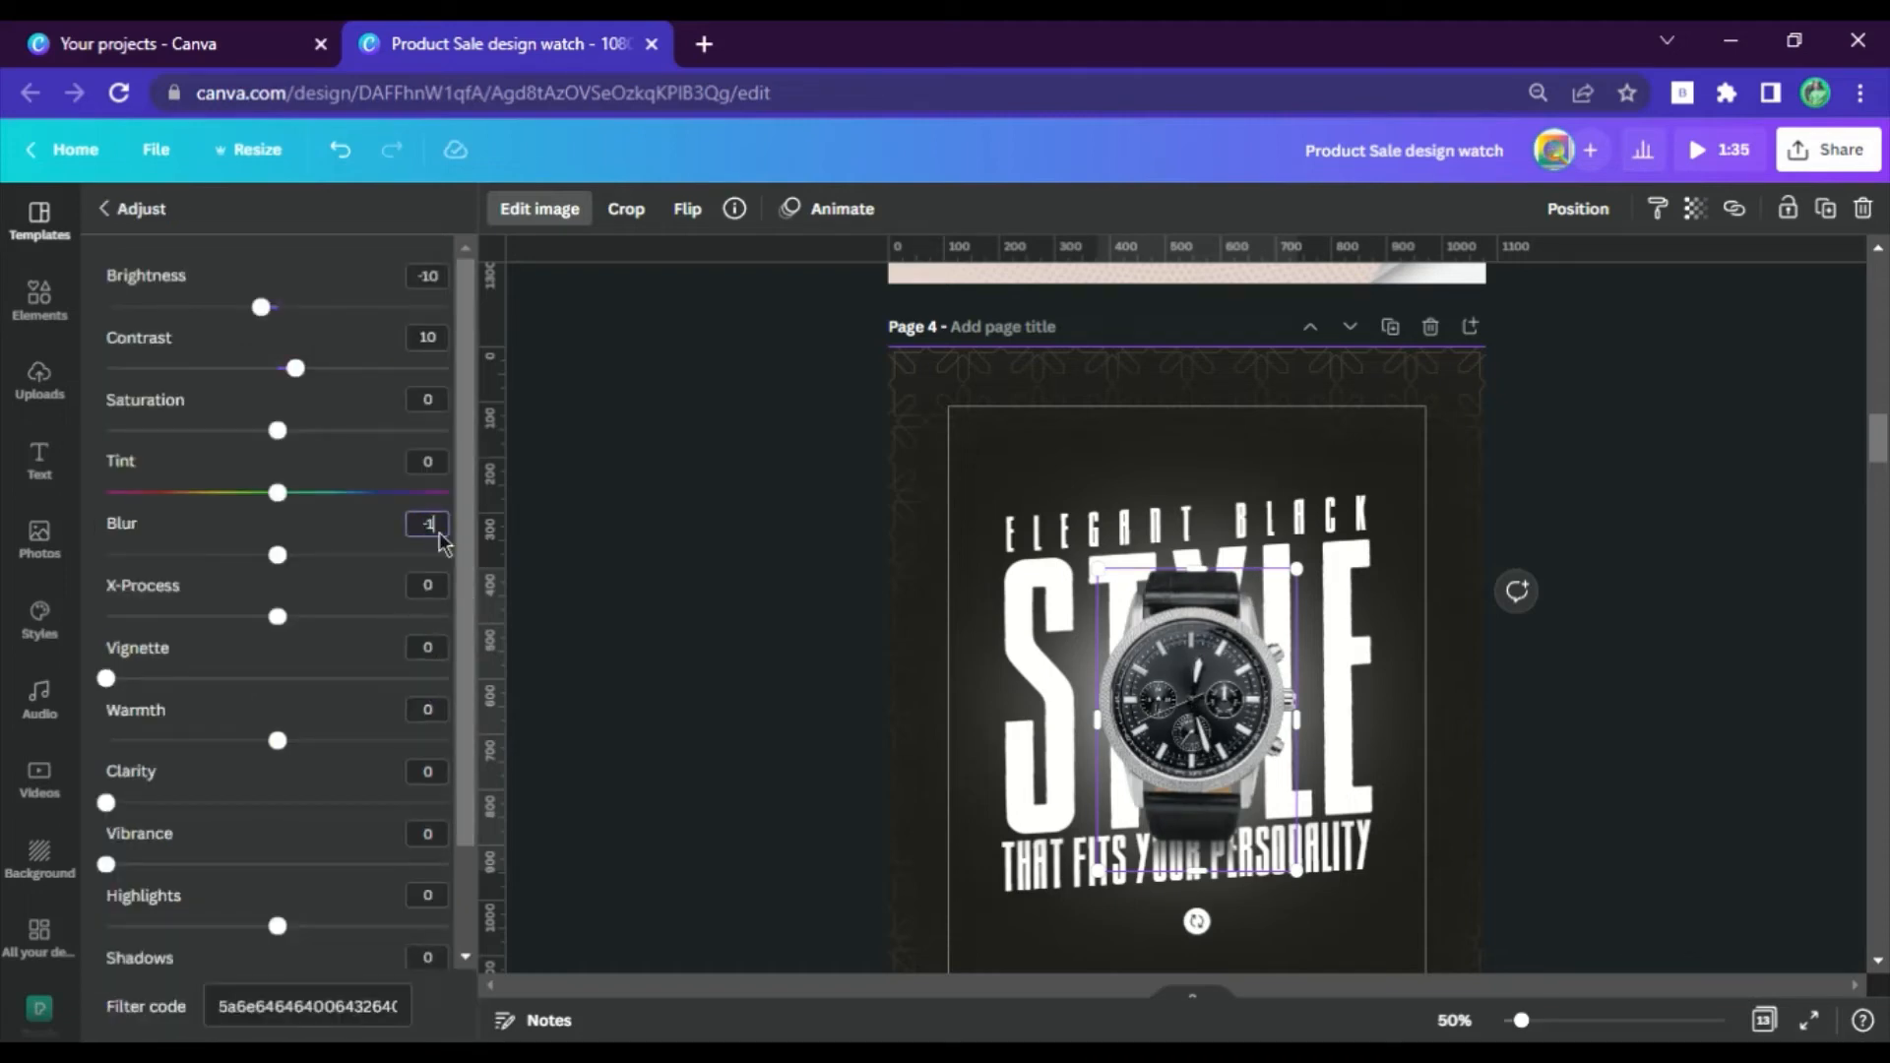
key(Escape)
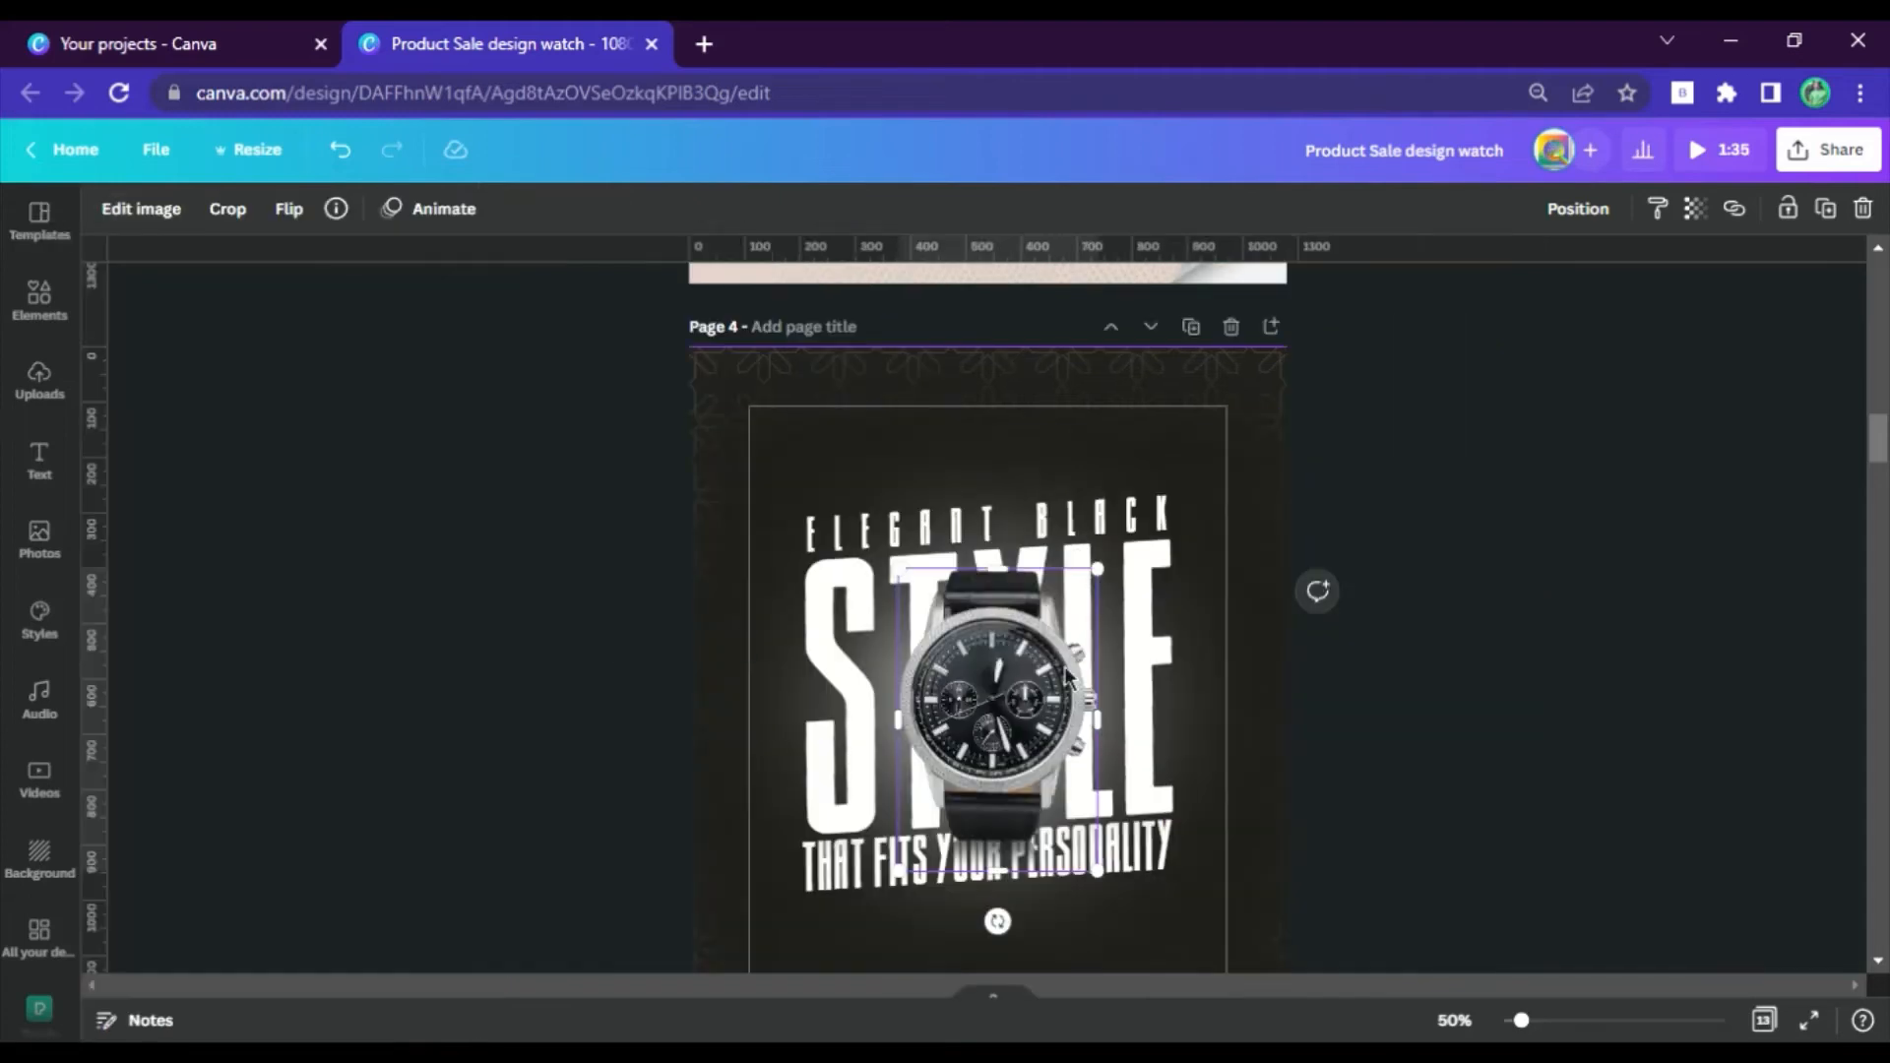
click(1417, 688)
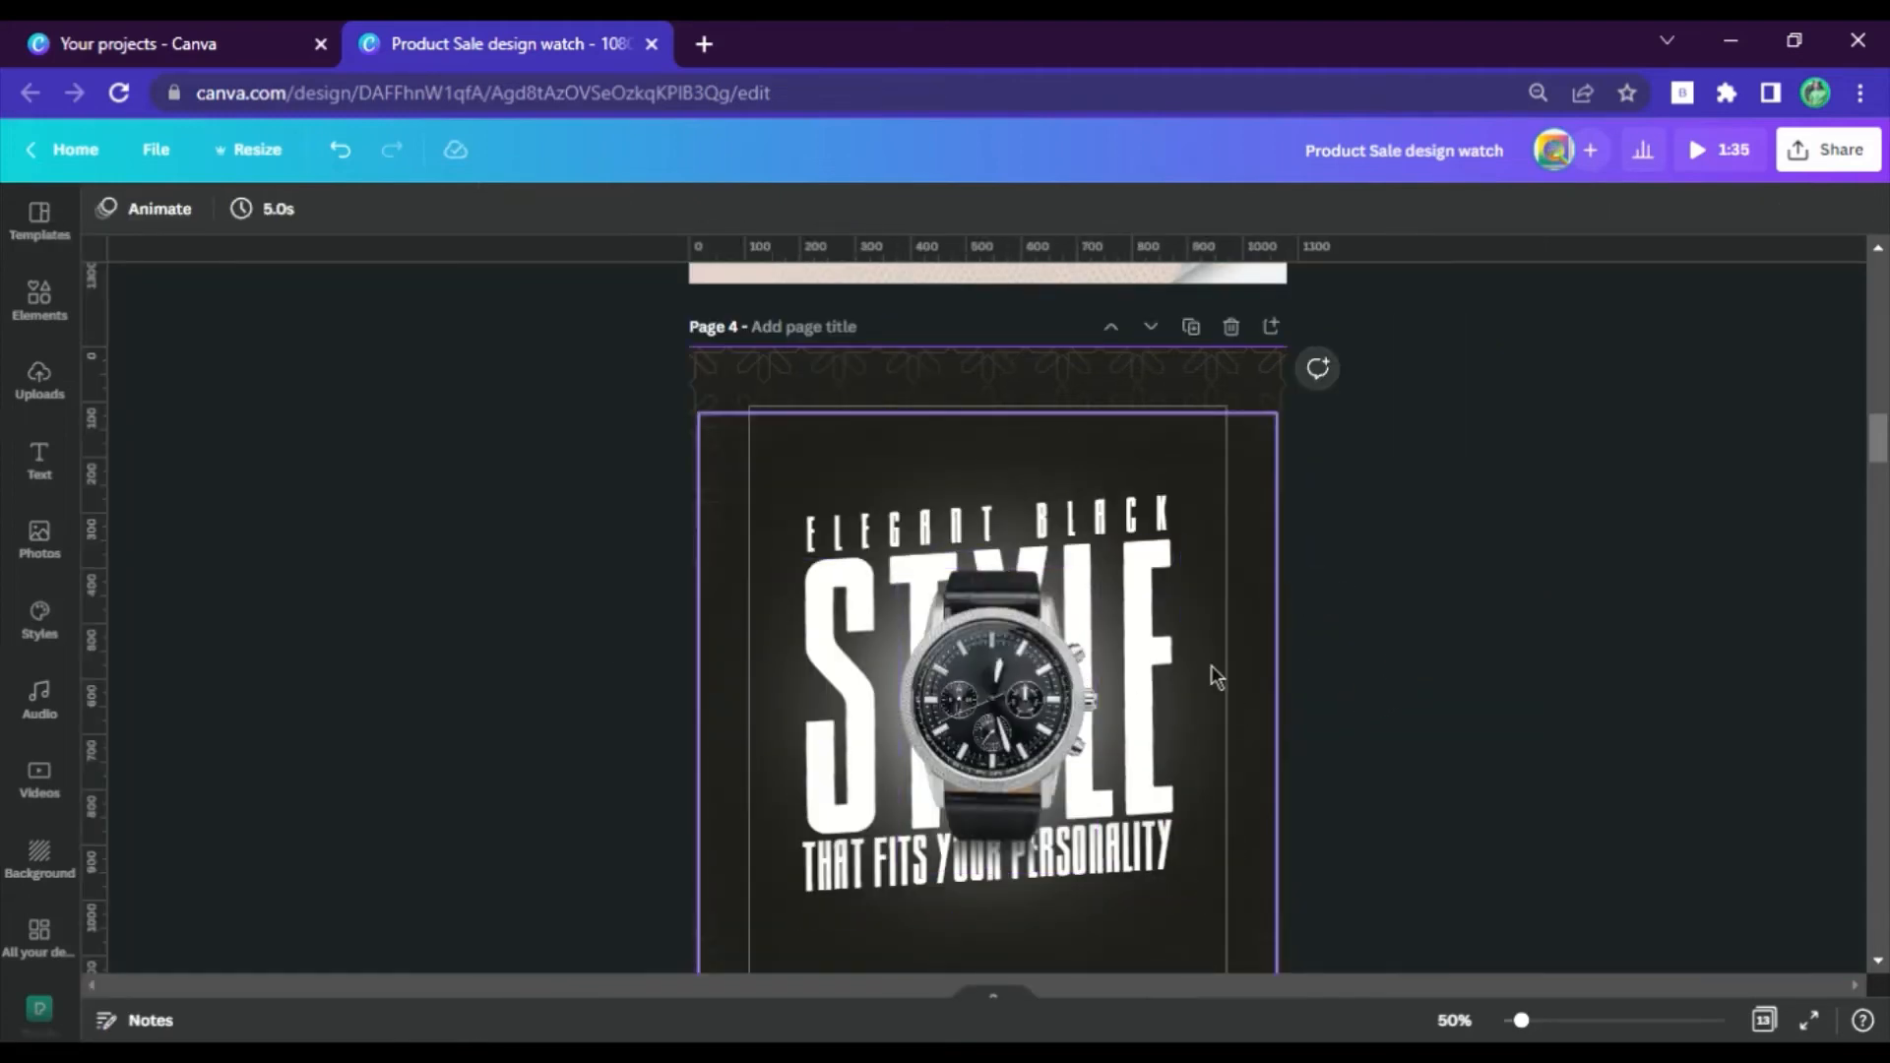
Copy the crescent image, Eid Al Adha lettering, SALE and 1-30 JULY text from page 2 and paste them onto page 4.
scroll(1217, 677, up, 10)
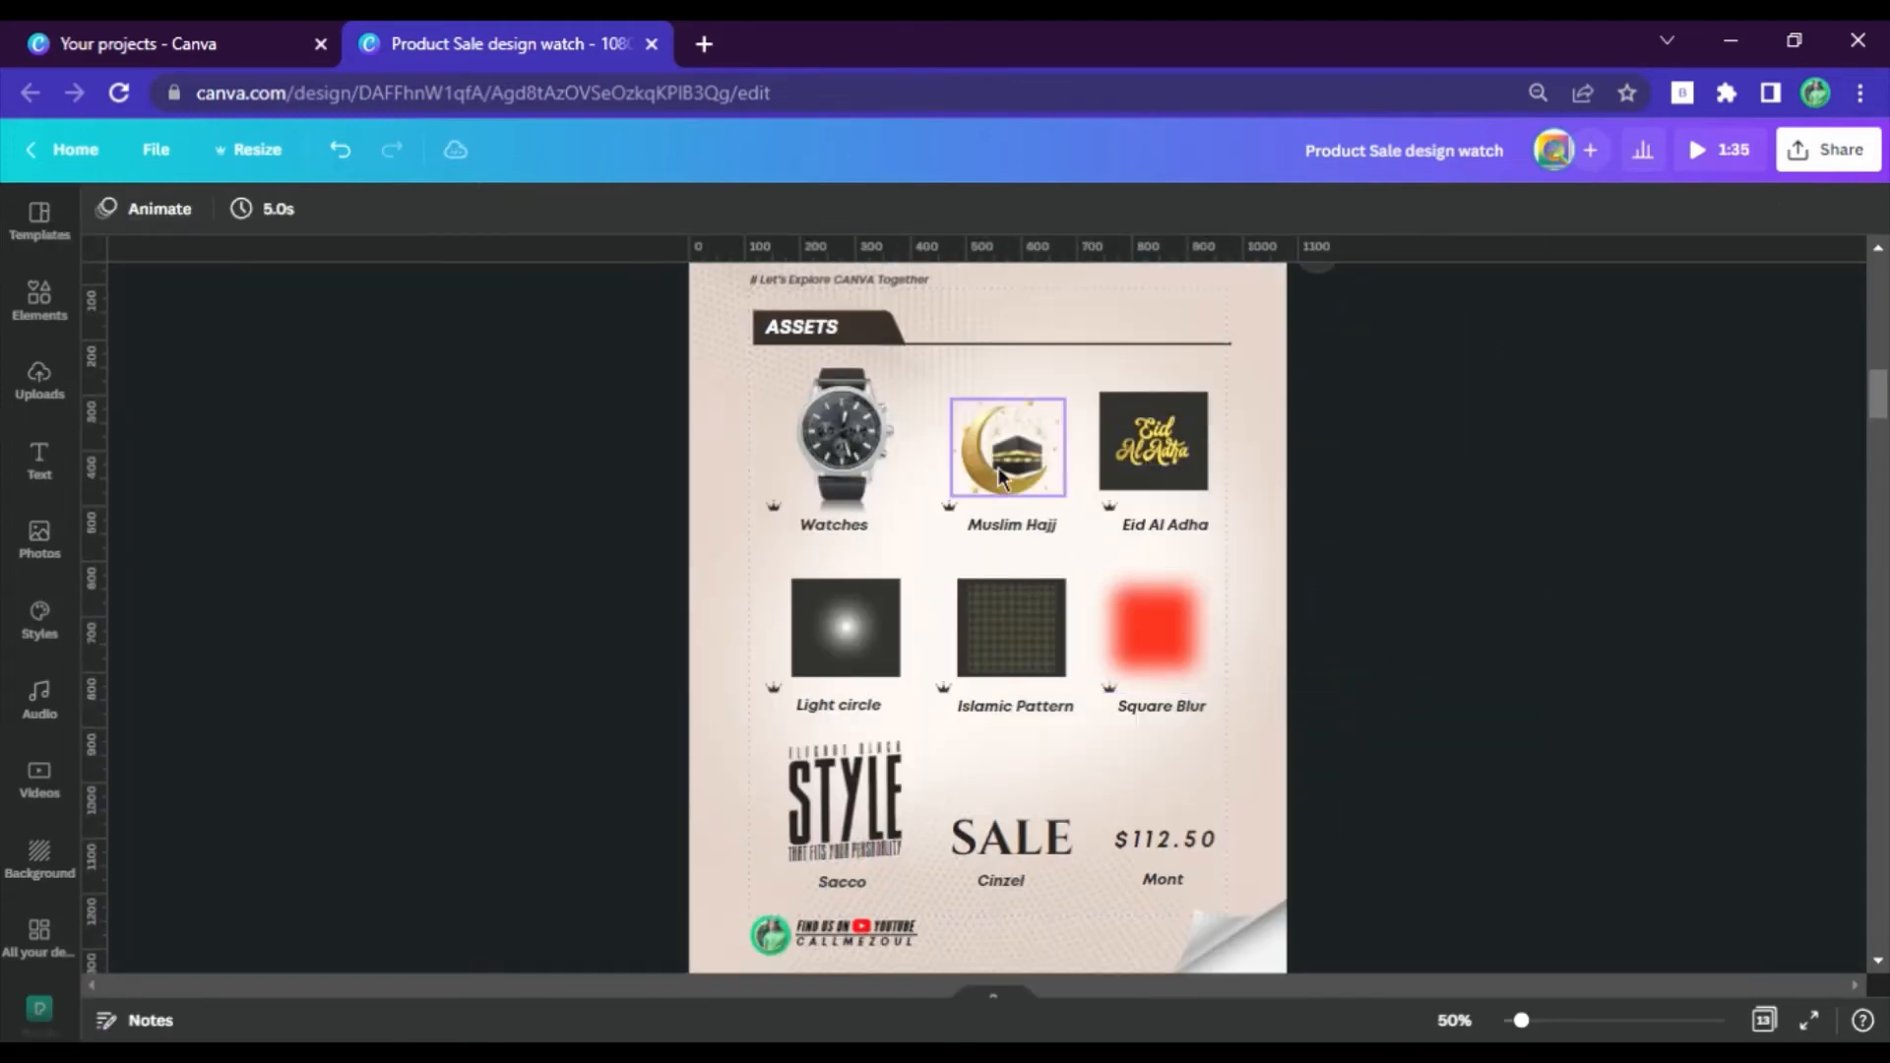
scroll(1195, 863, up, 5)
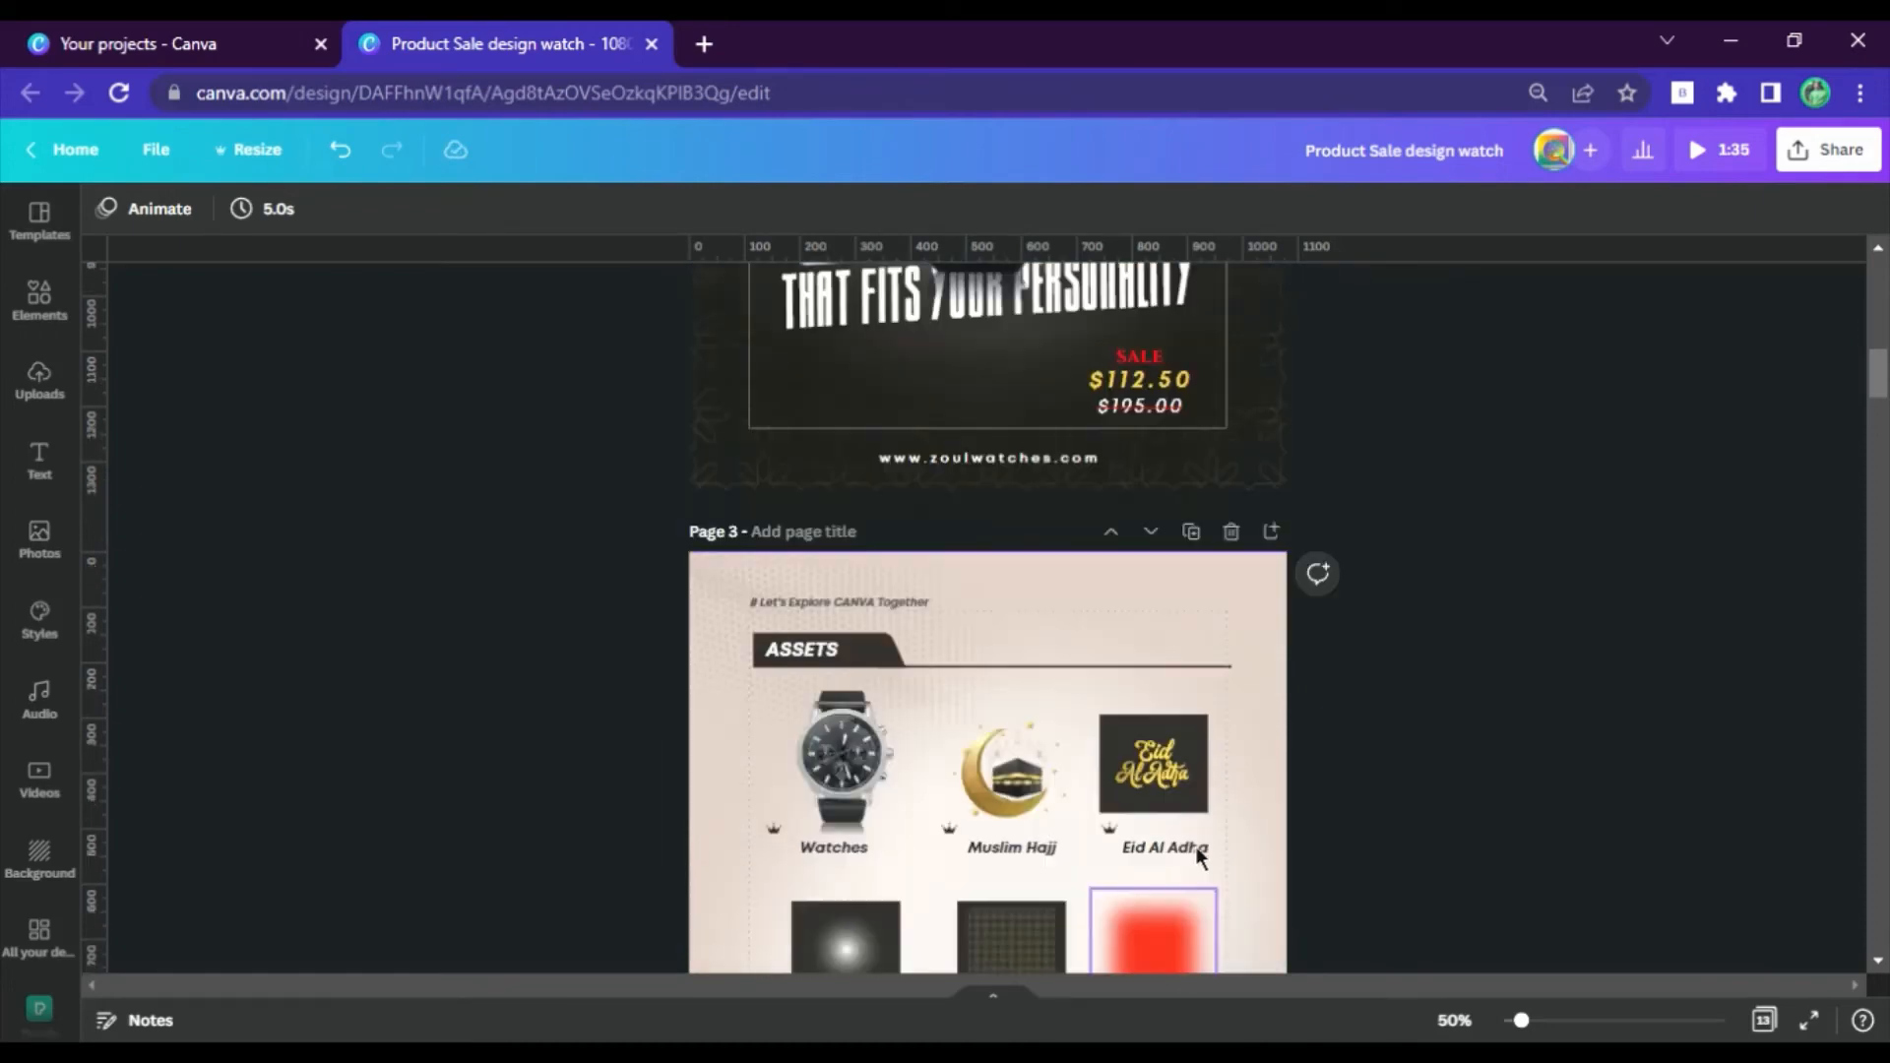
scroll(1181, 547, up, 5)
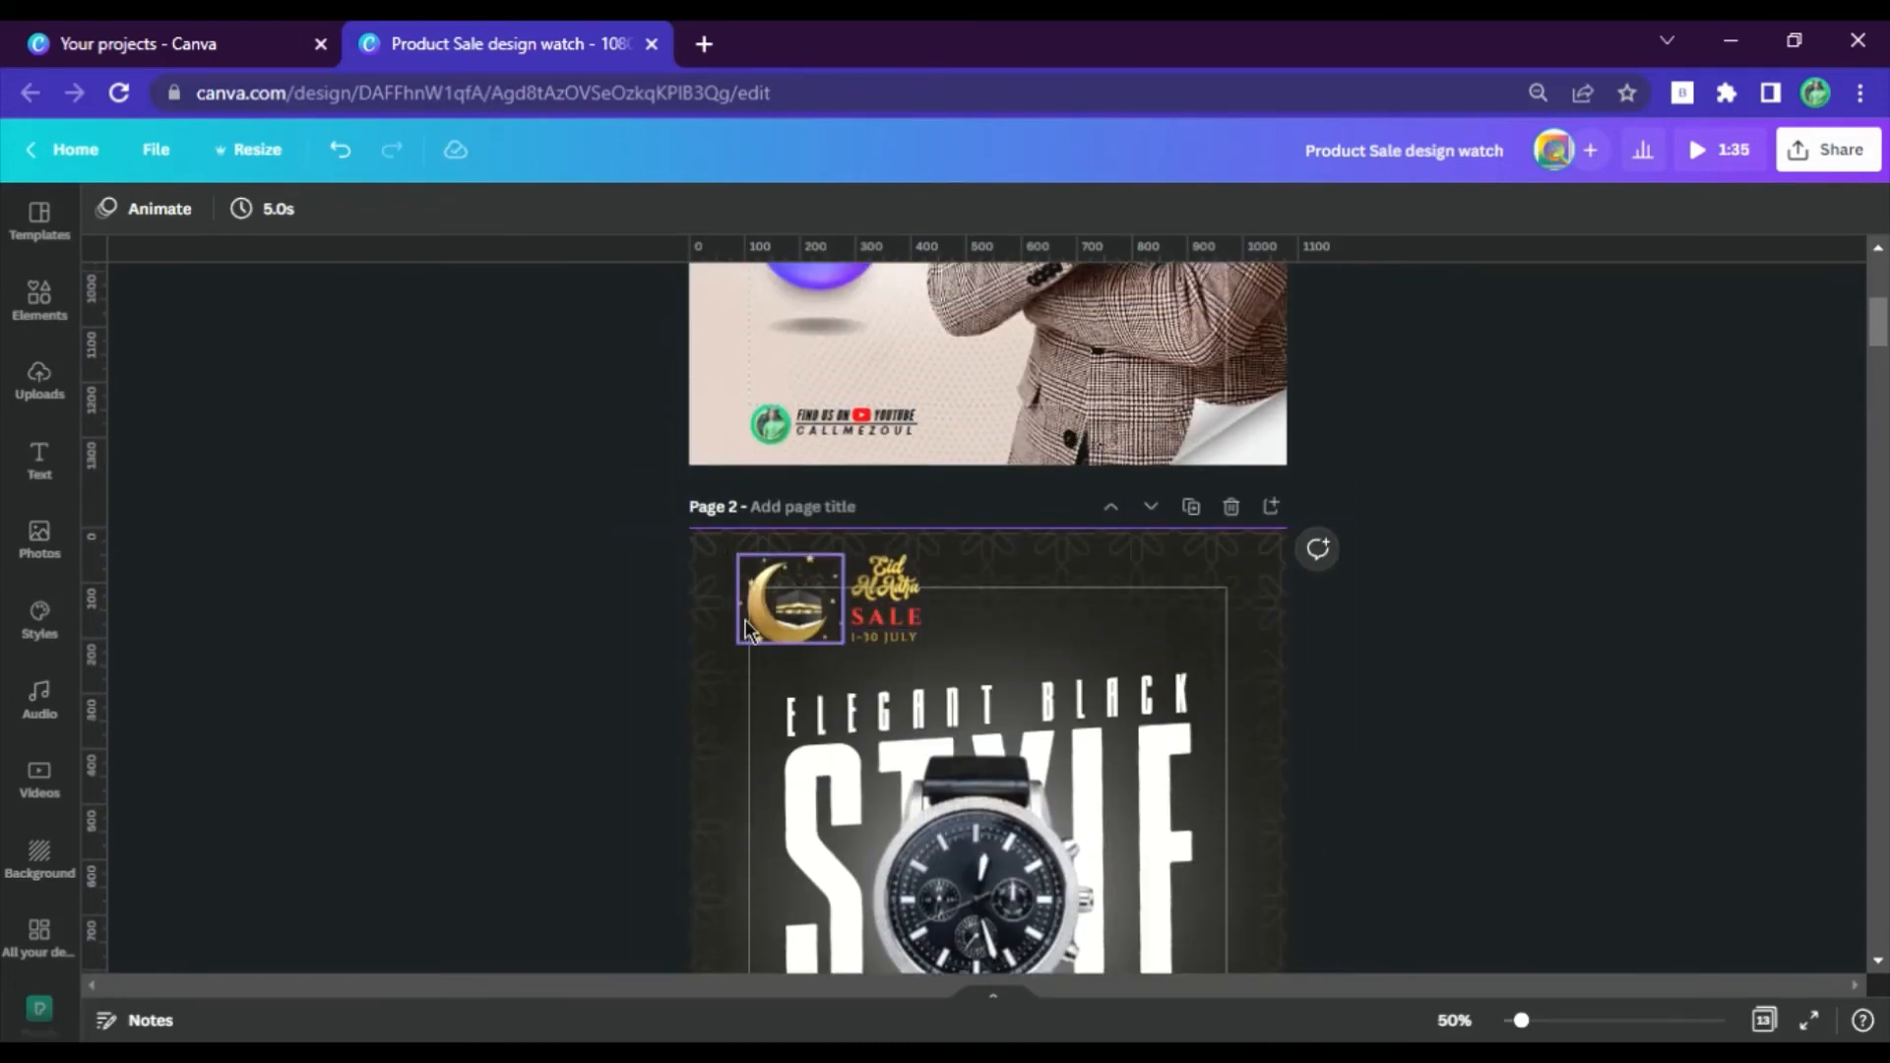
click(769, 630)
shift+click(886, 591)
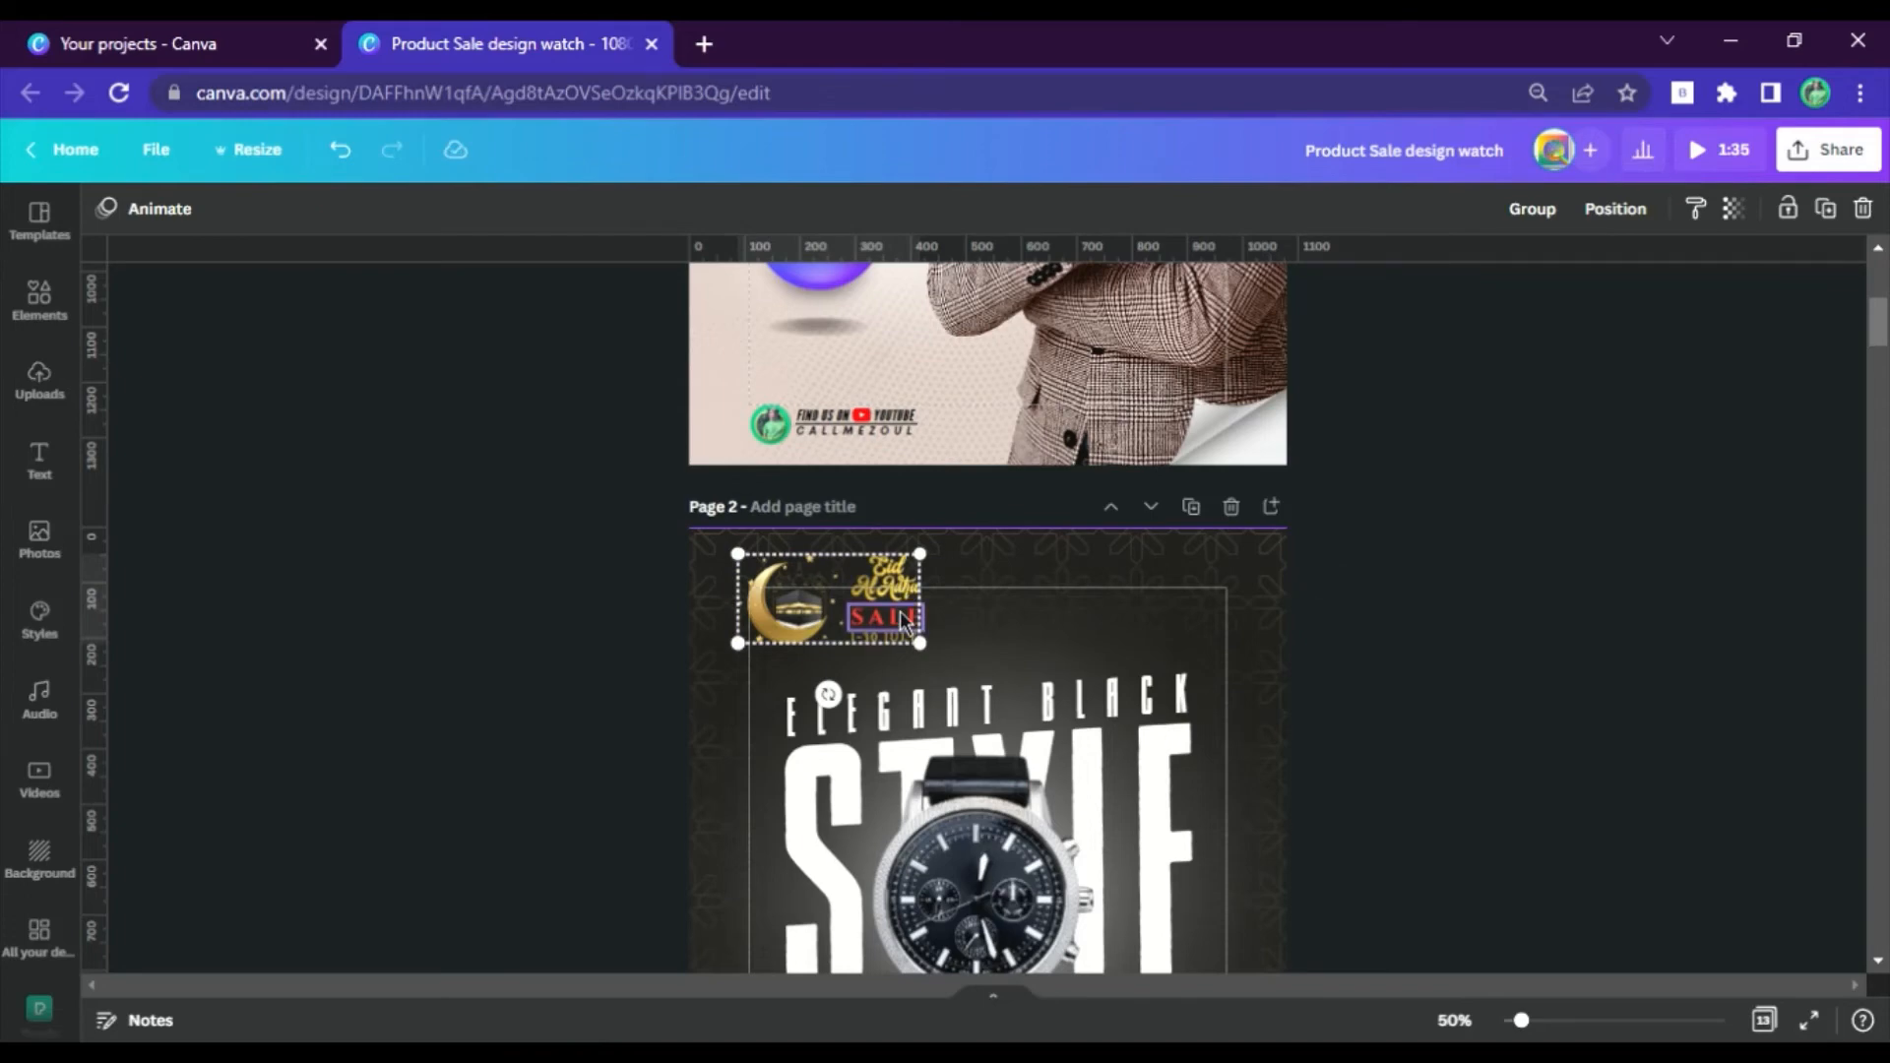
shift+click(900, 635)
scroll(947, 601, down, 4)
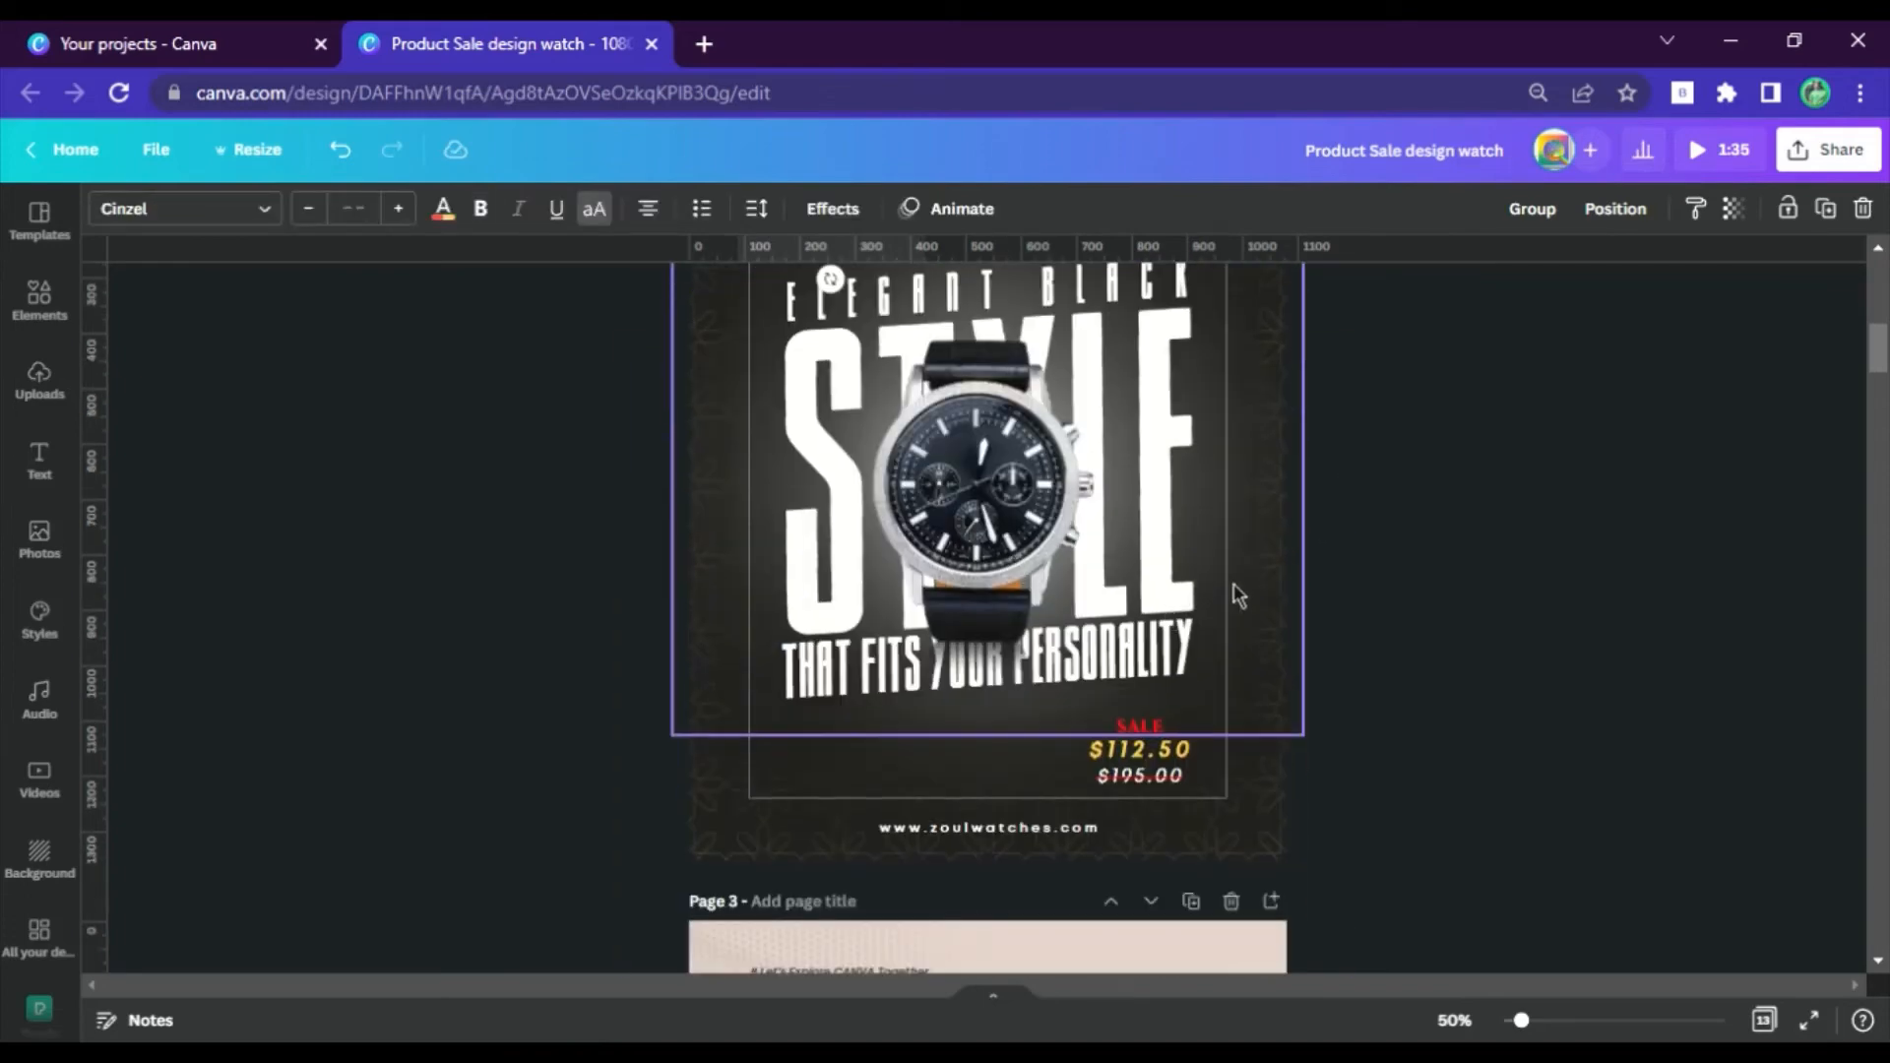
scroll(1239, 596, down, 12)
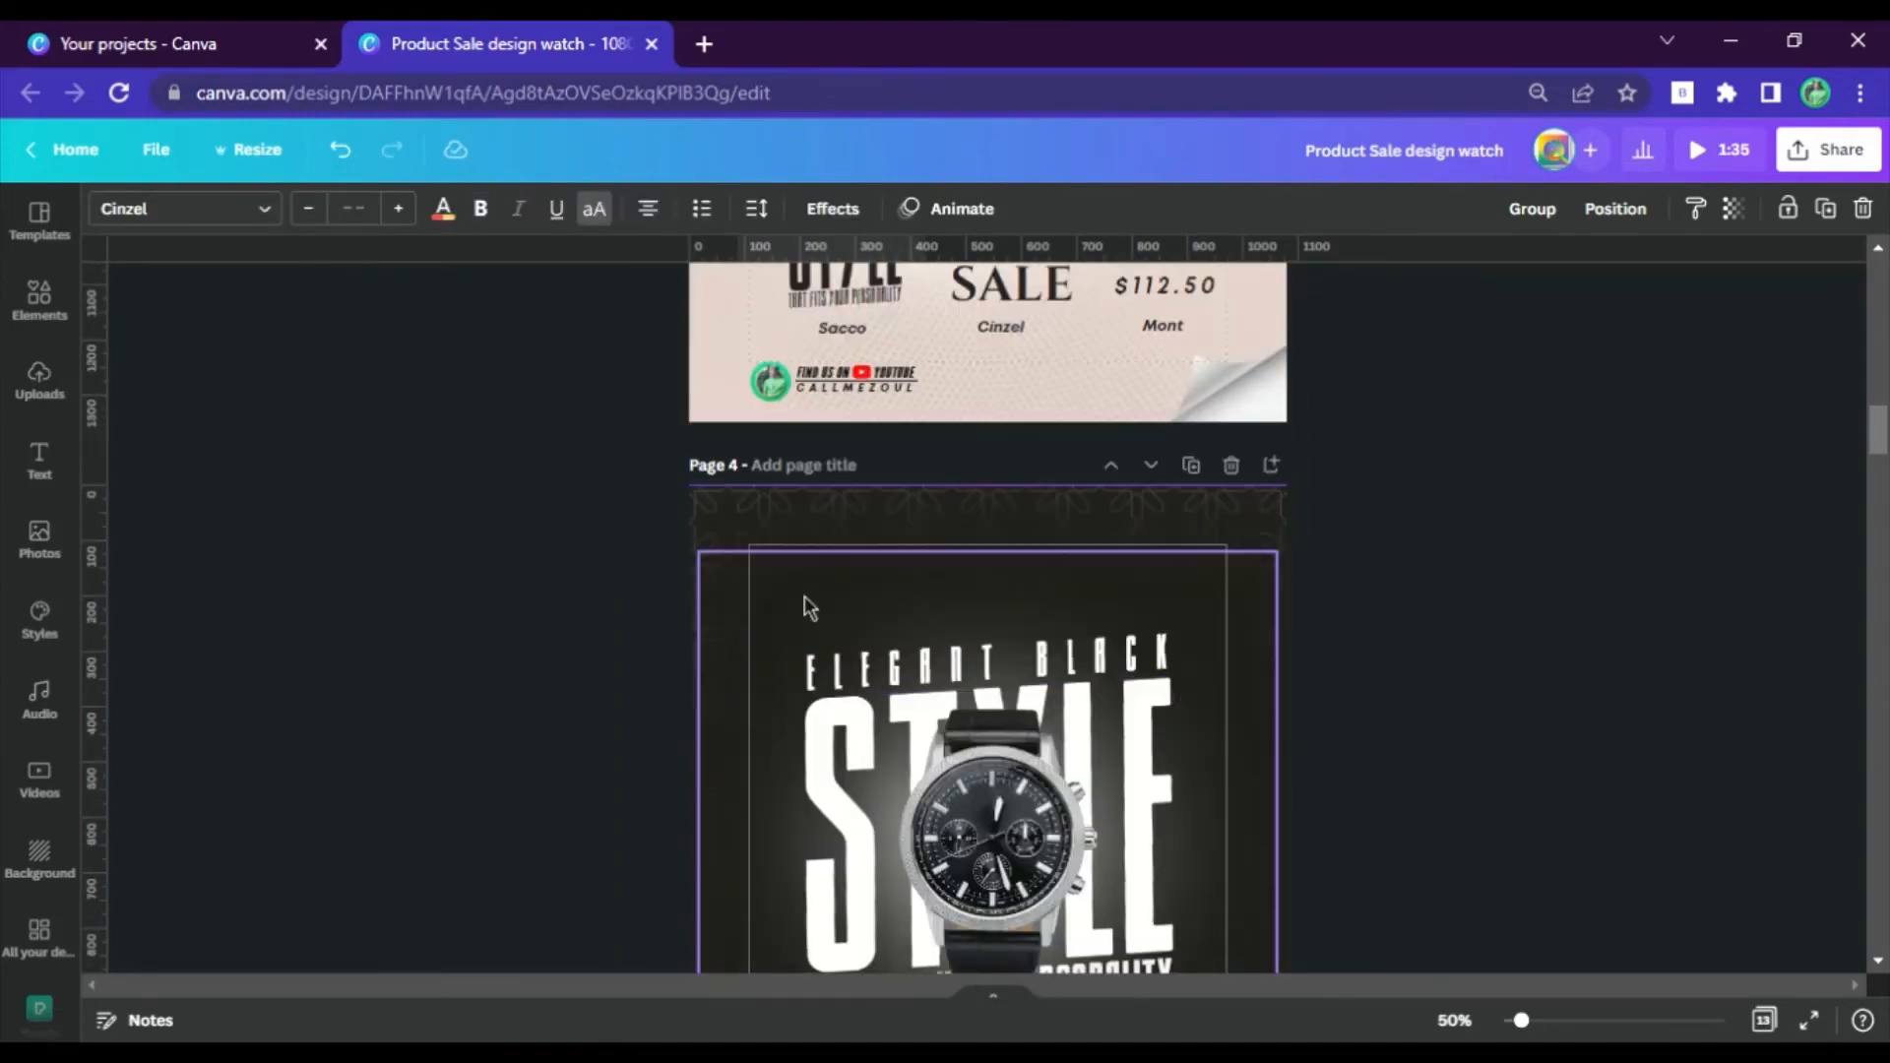
click(805, 596)
key(ctrl+v)
click(1480, 561)
scroll(1182, 591, up, 8)
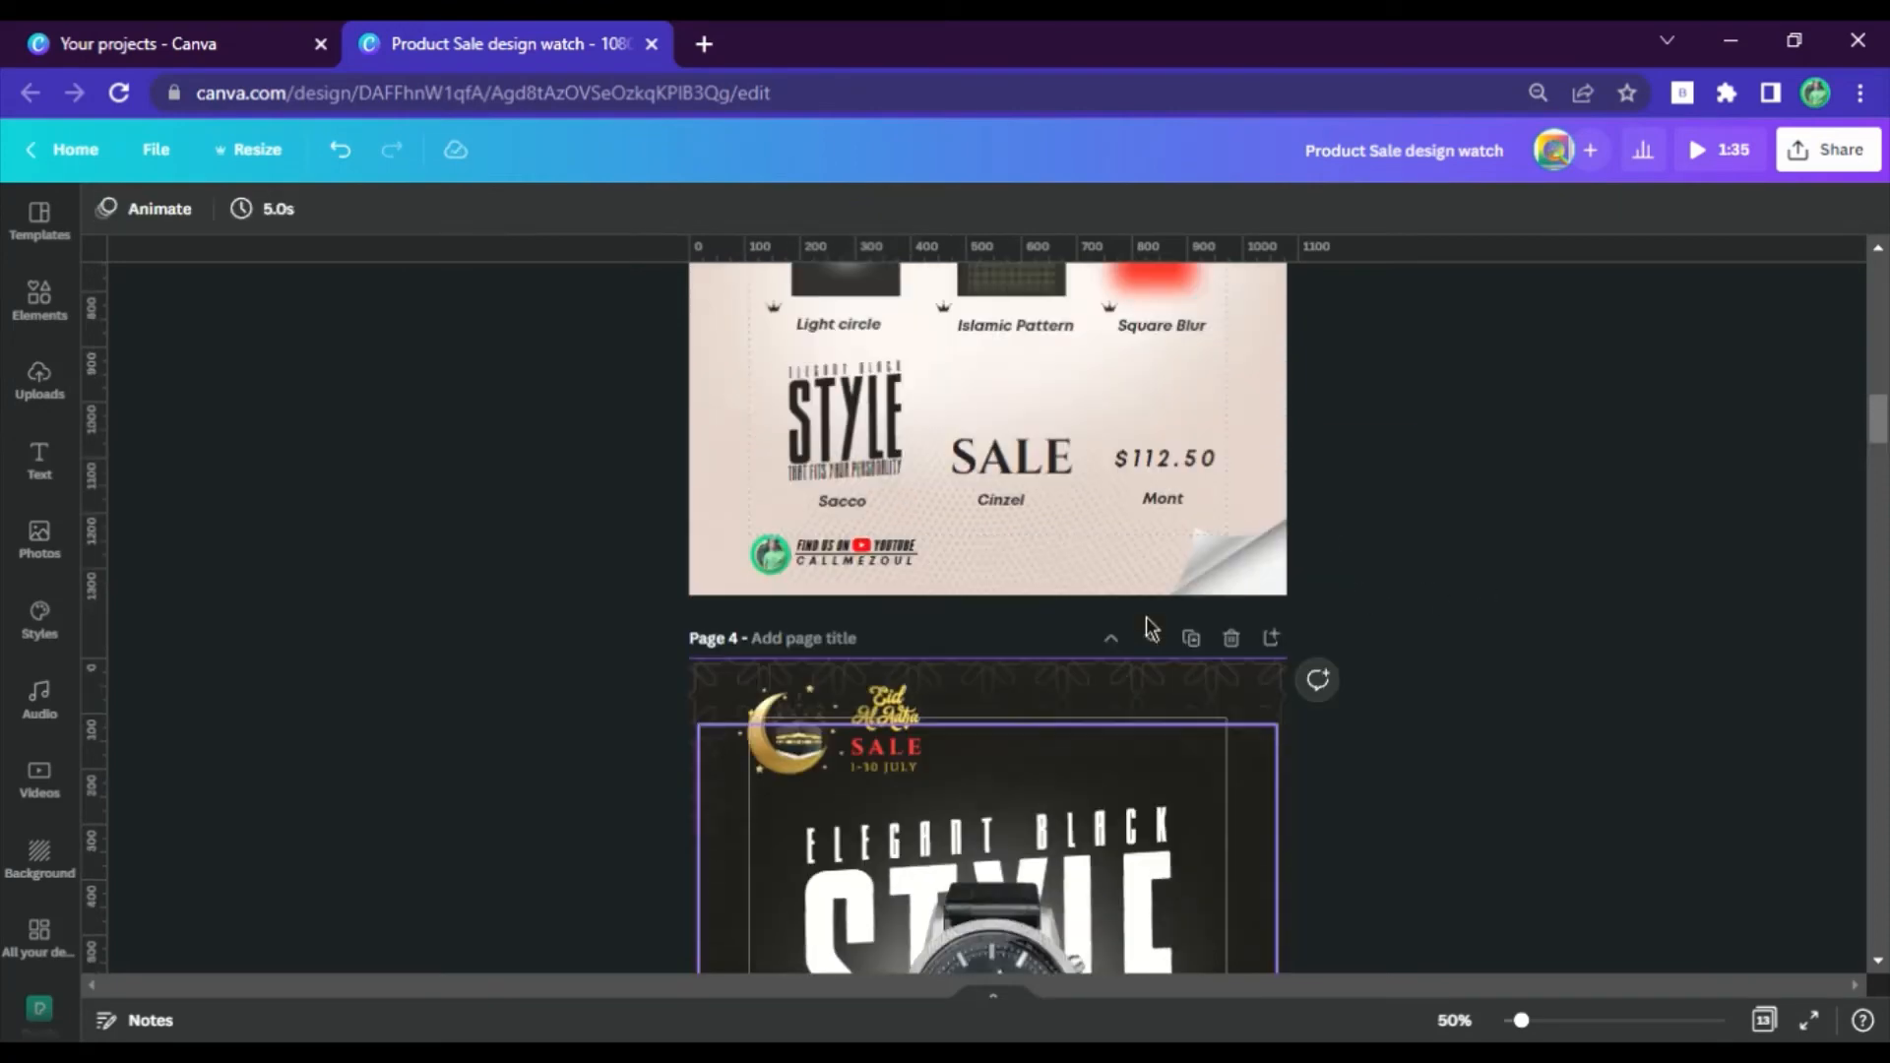
scroll(1180, 553, up, 2)
shift+click(1150, 474)
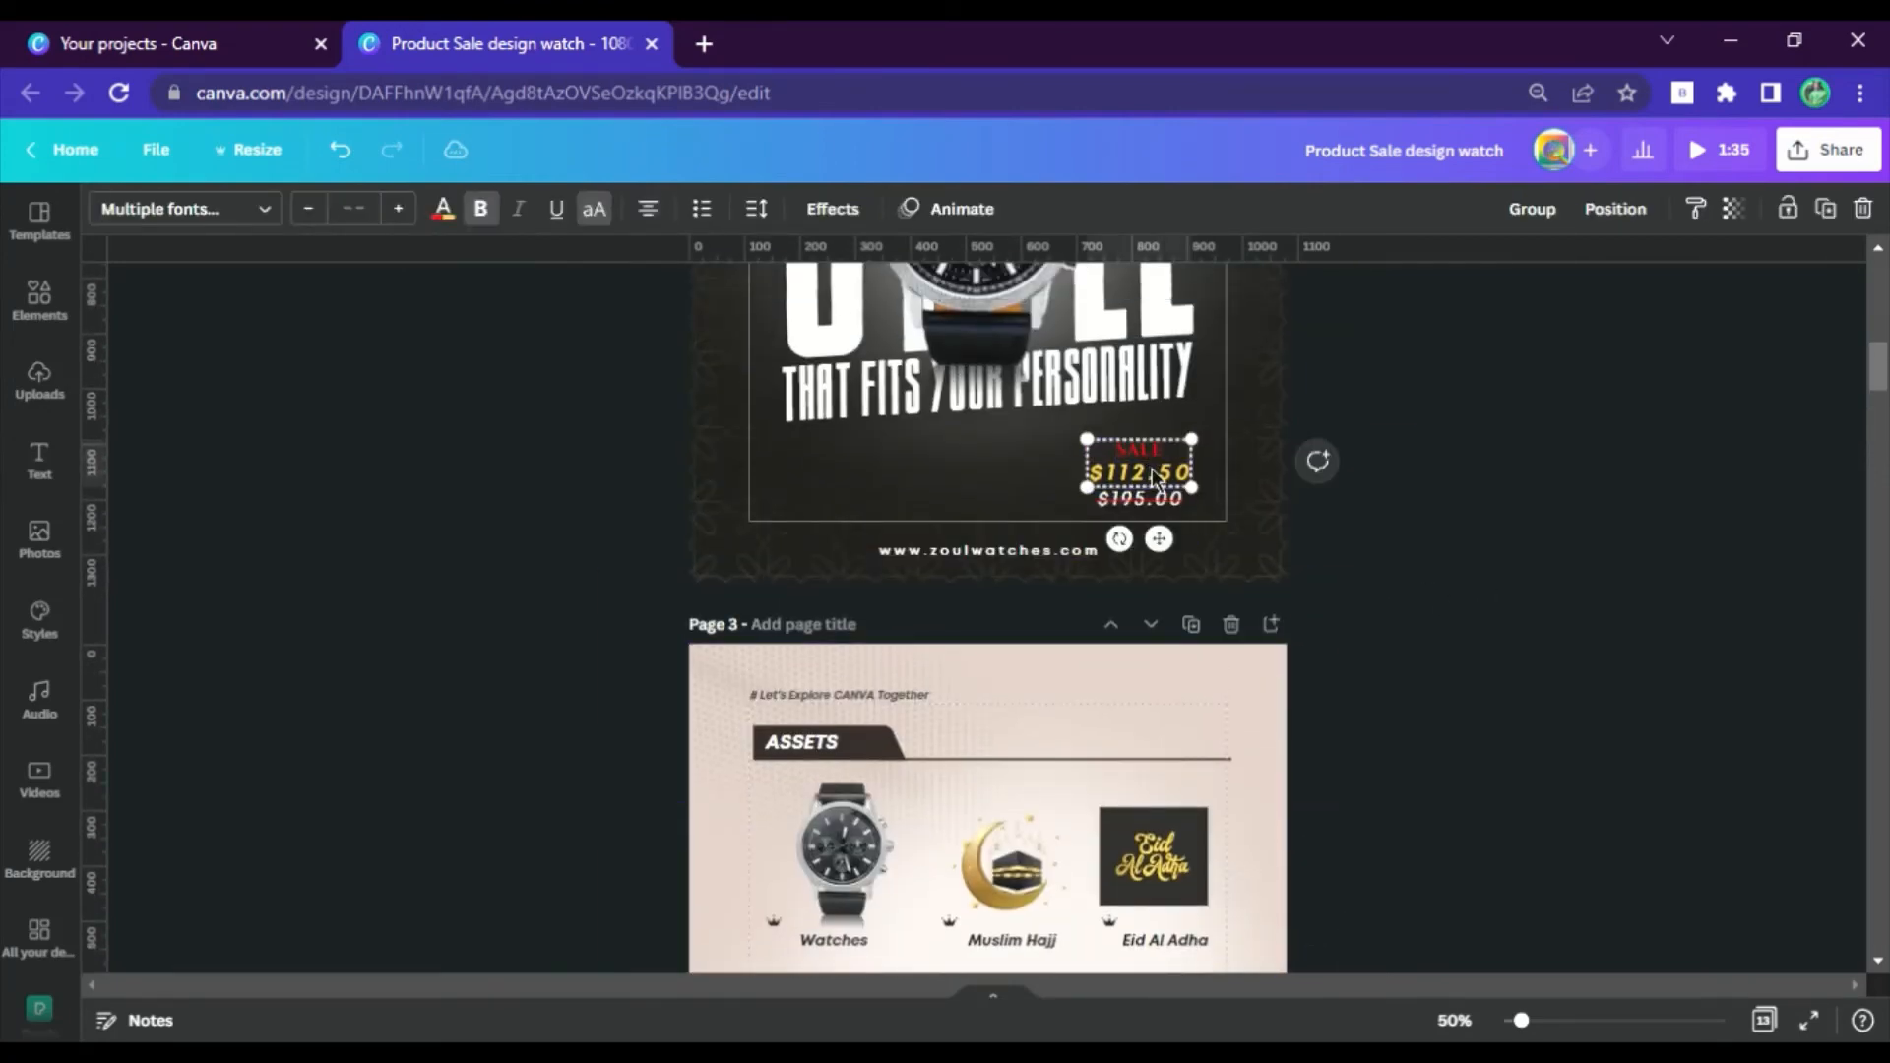
shift+click(1173, 502)
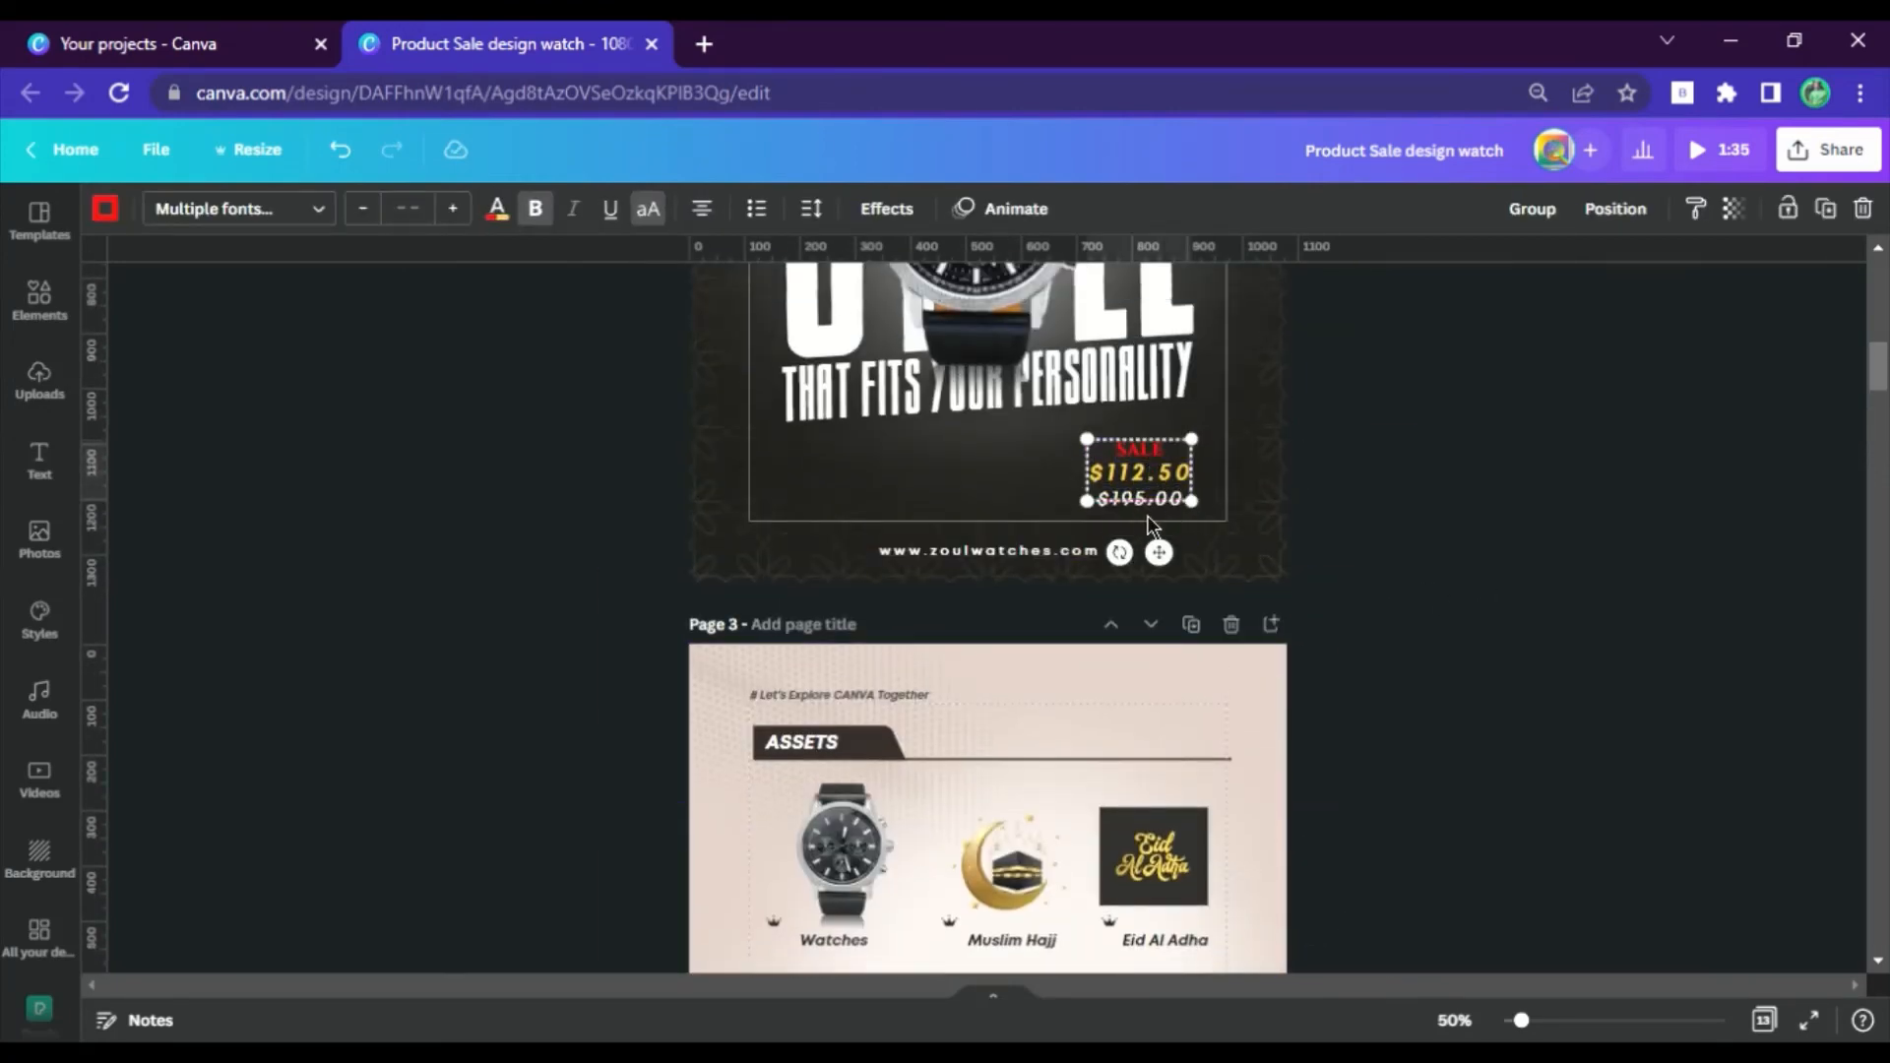
click(1419, 514)
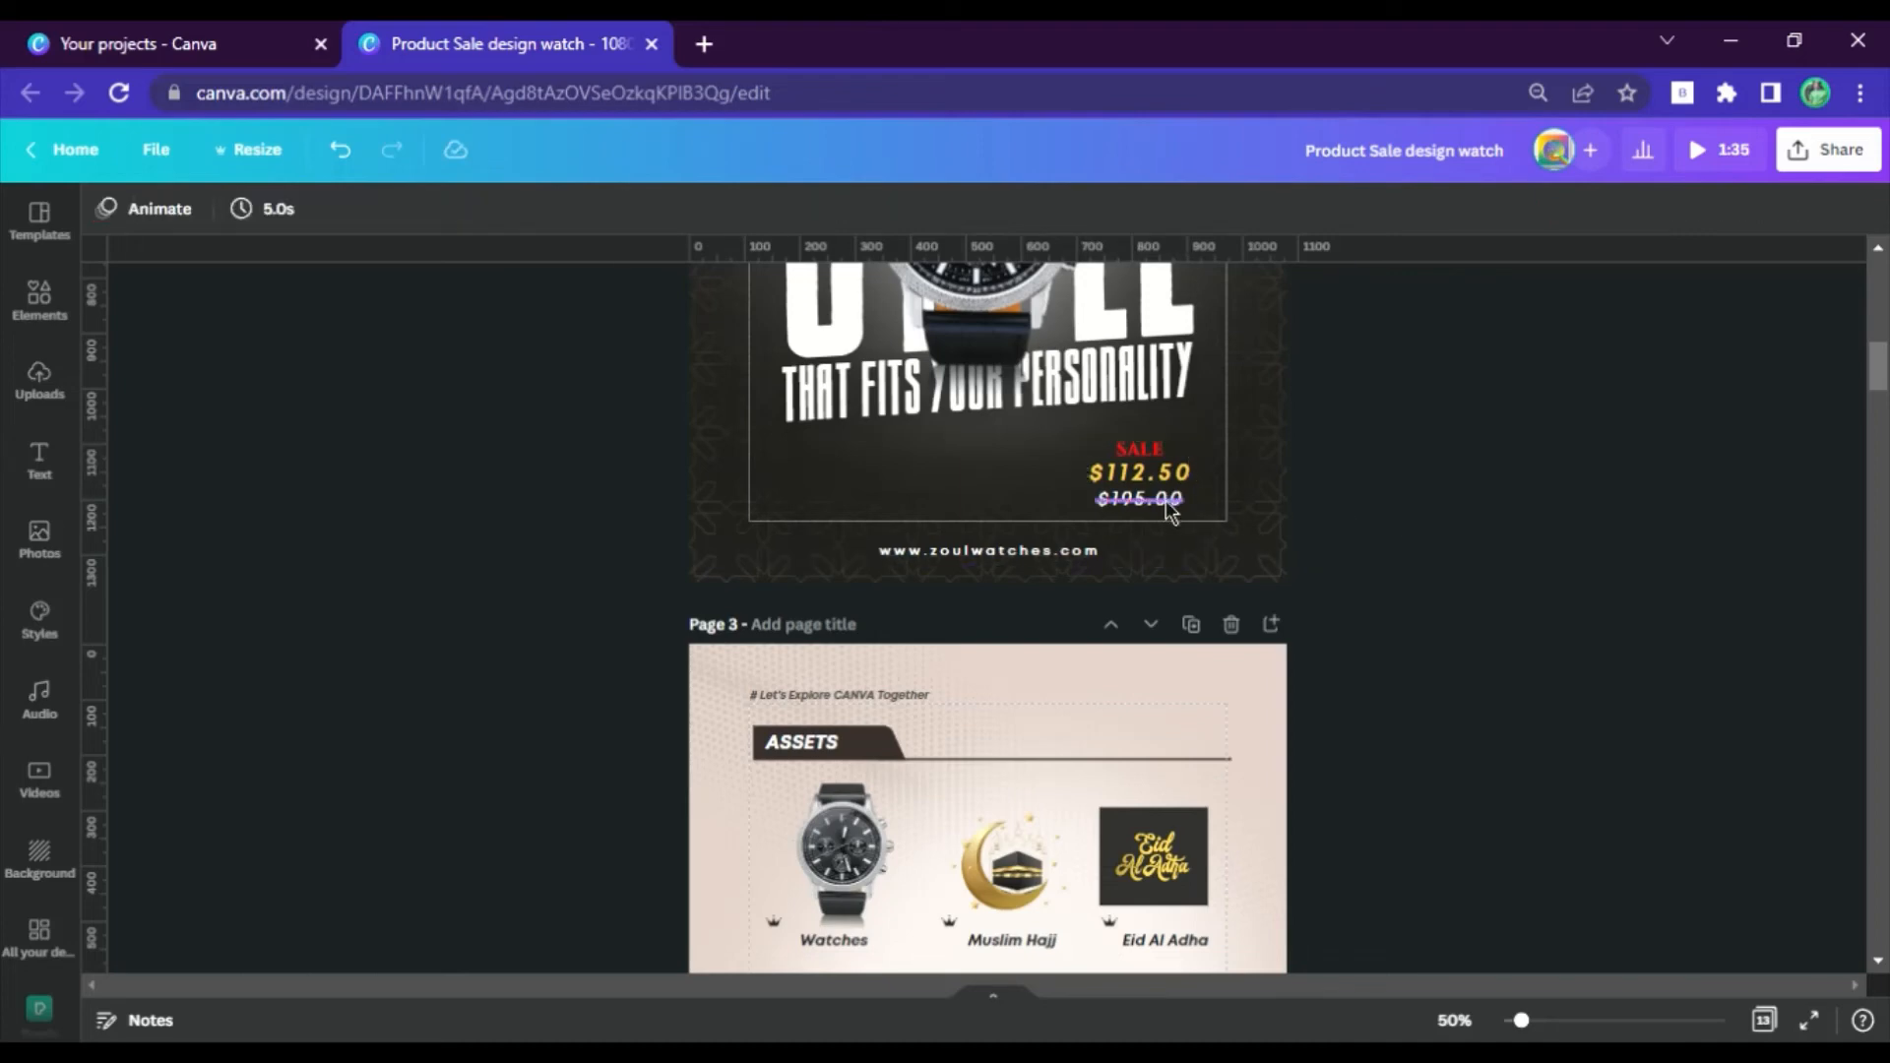
Copy the SALE label, both prices, the red strike-through line and the website address from page 2 onto page 4.
click(1455, 1020)
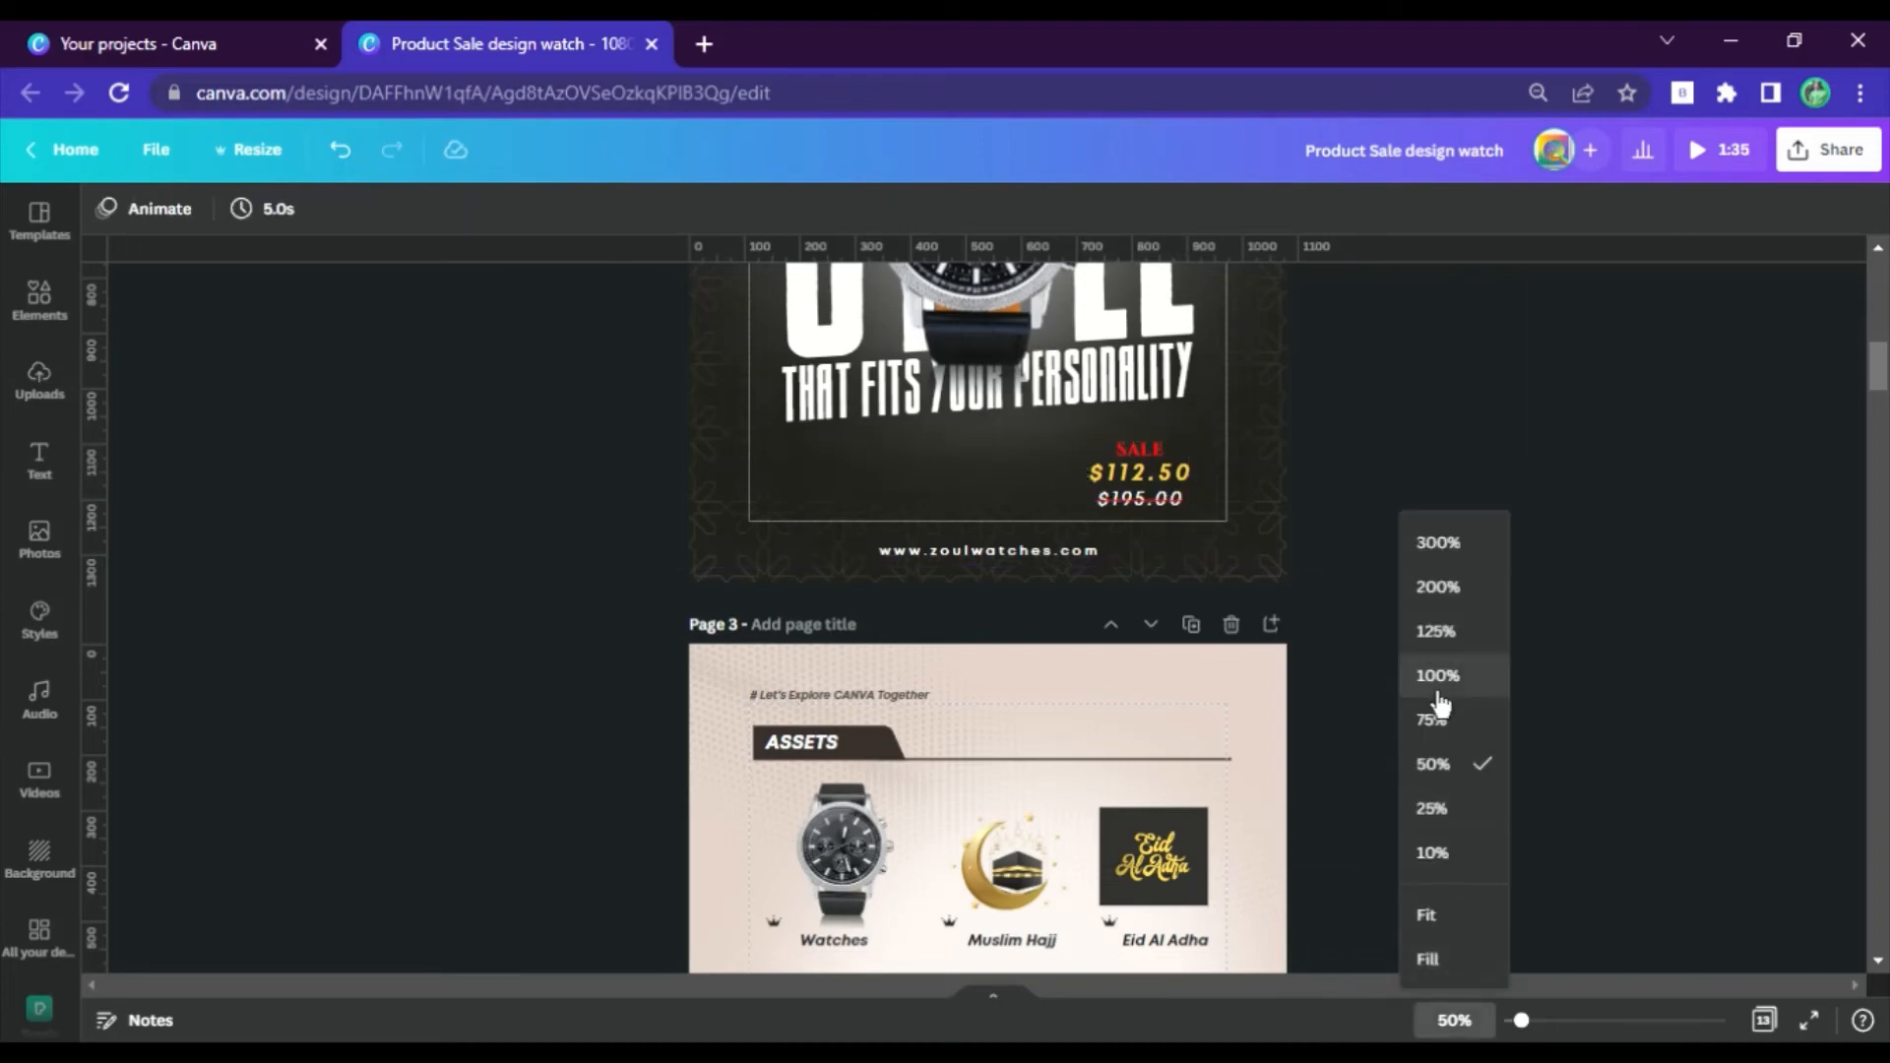
click(1437, 676)
scroll(1317, 683, up, 1)
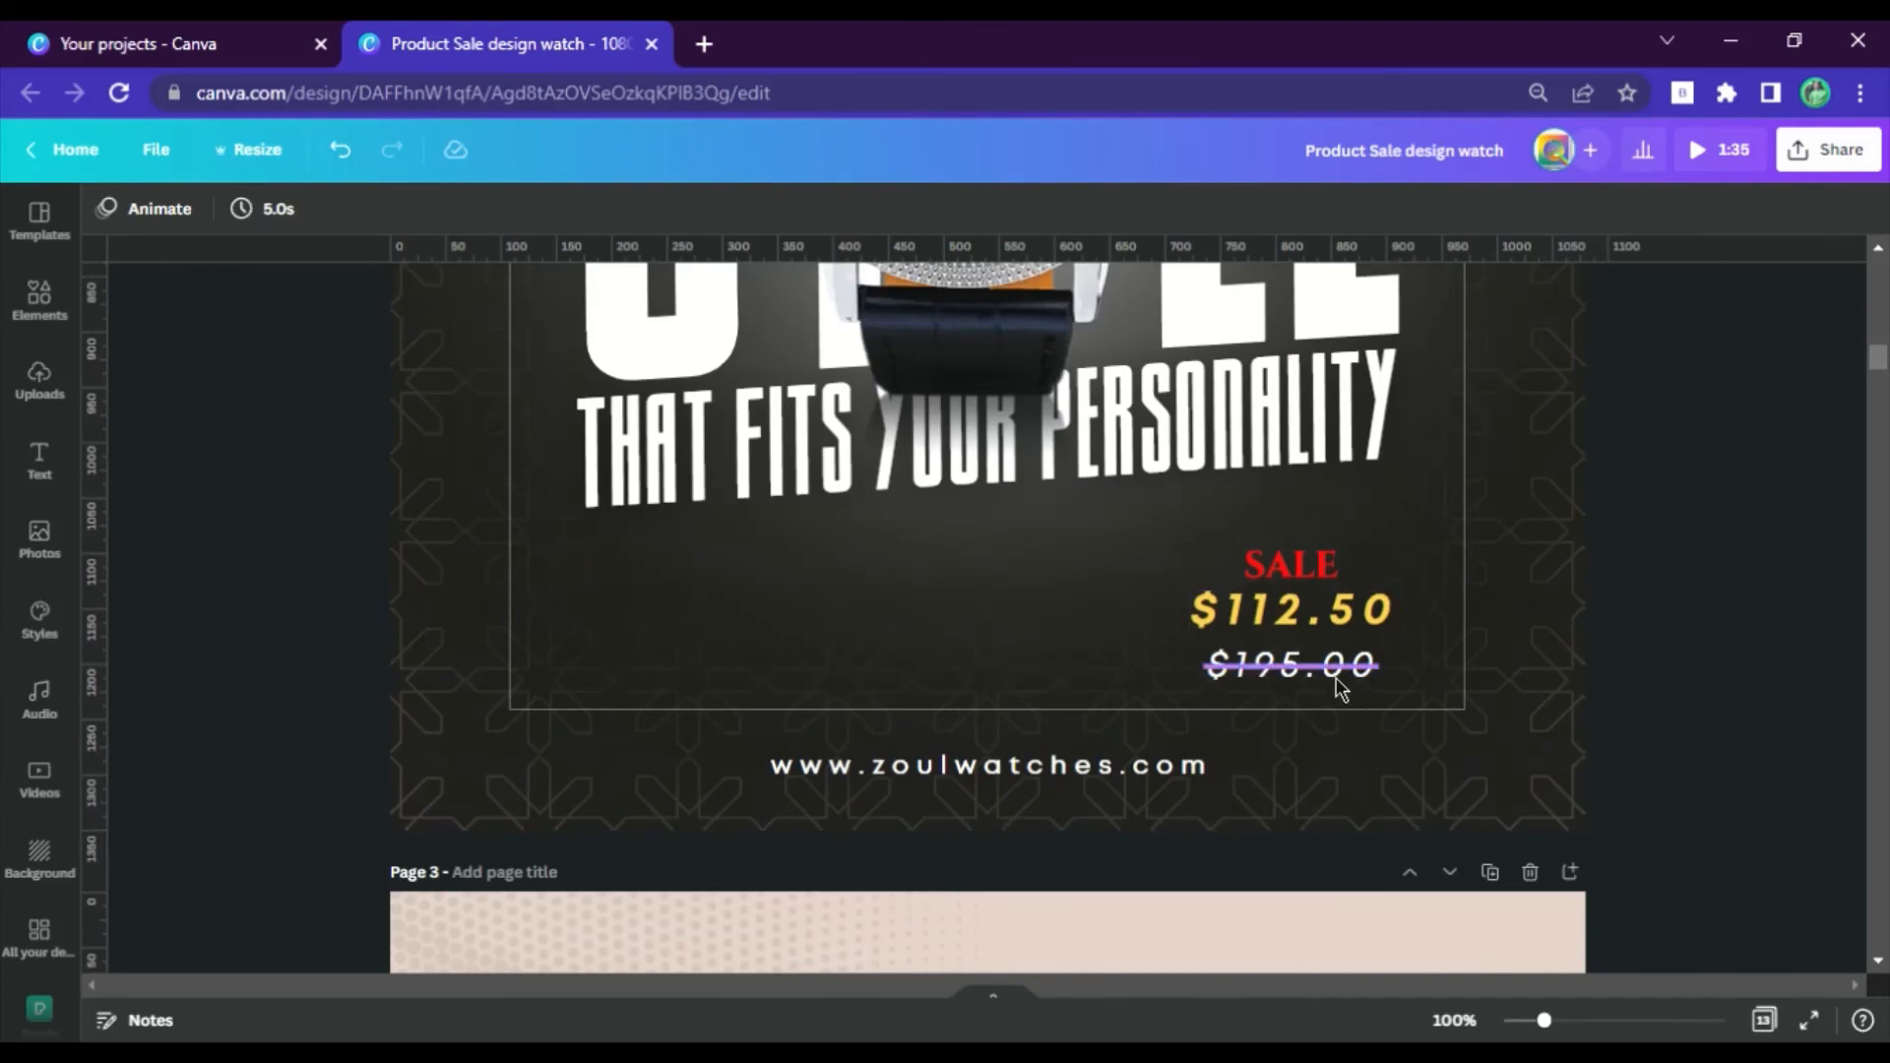
click(1351, 670)
shift+click(1300, 596)
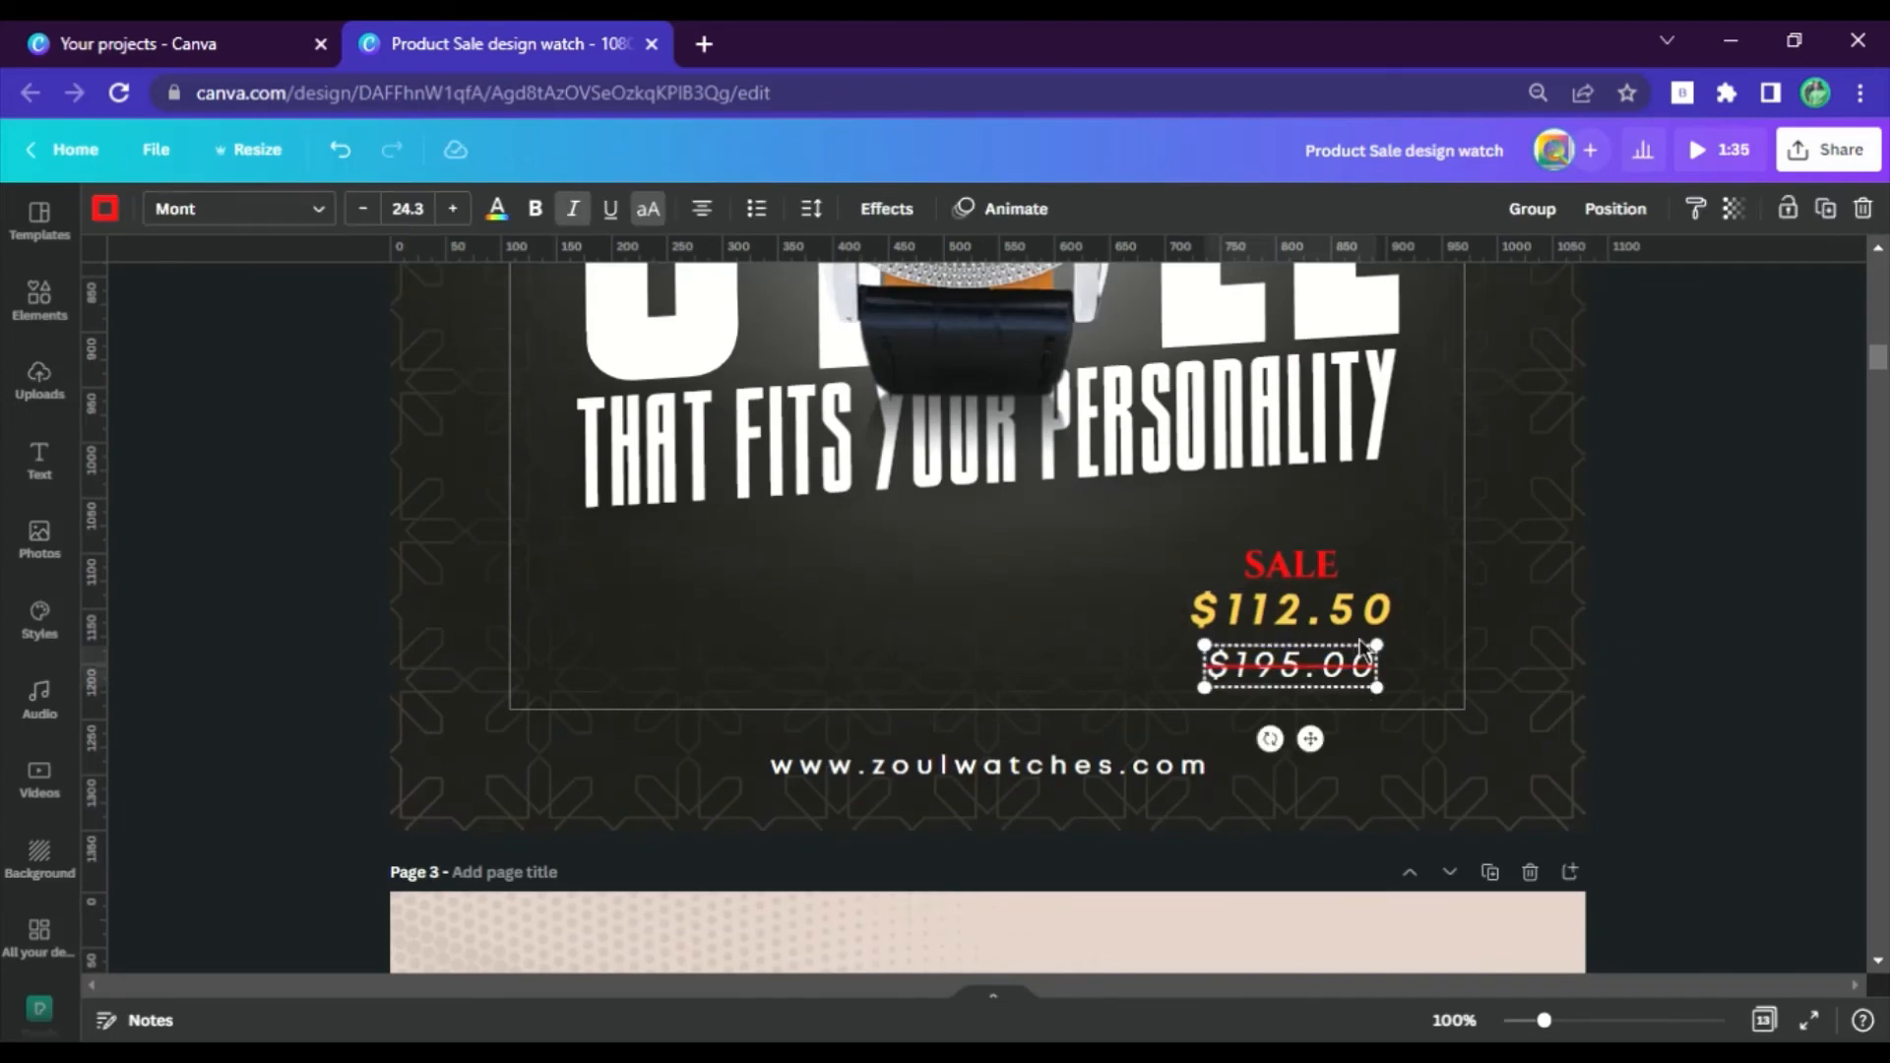
shift+click(1296, 569)
shift+click(1070, 783)
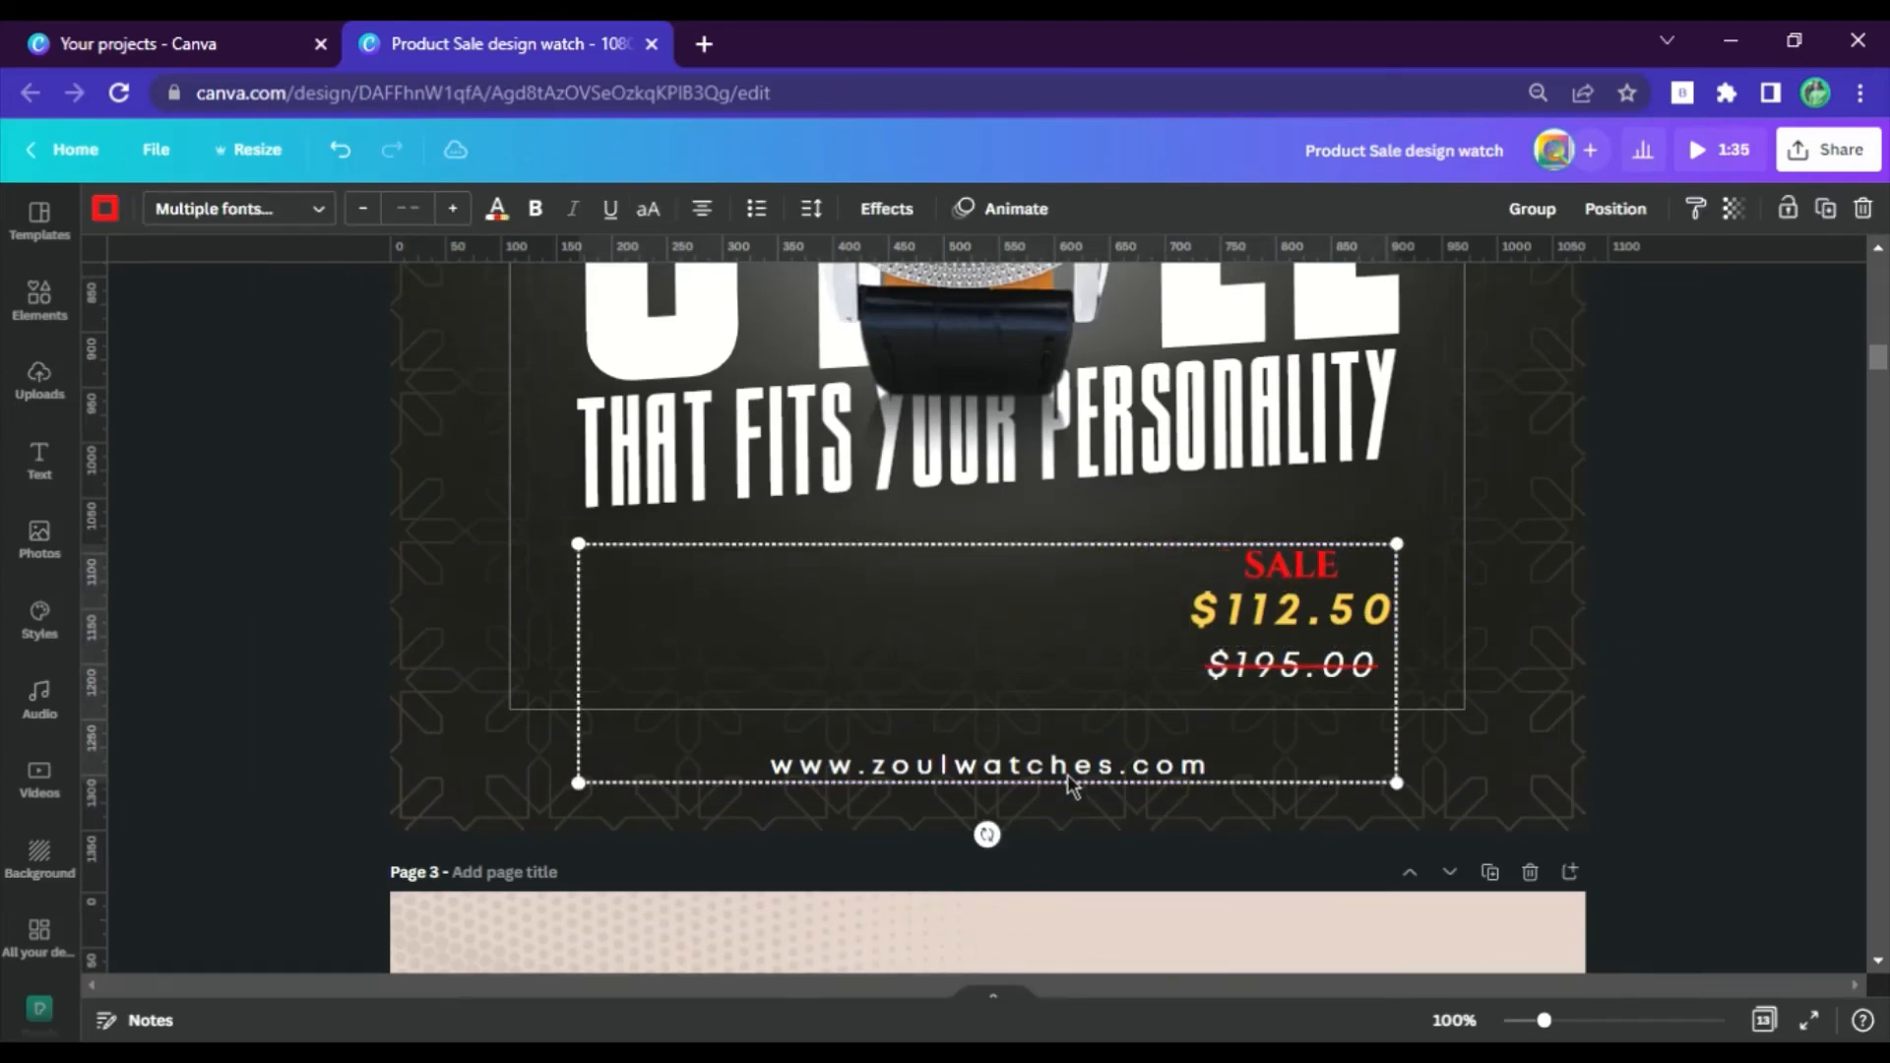
click(1454, 1020)
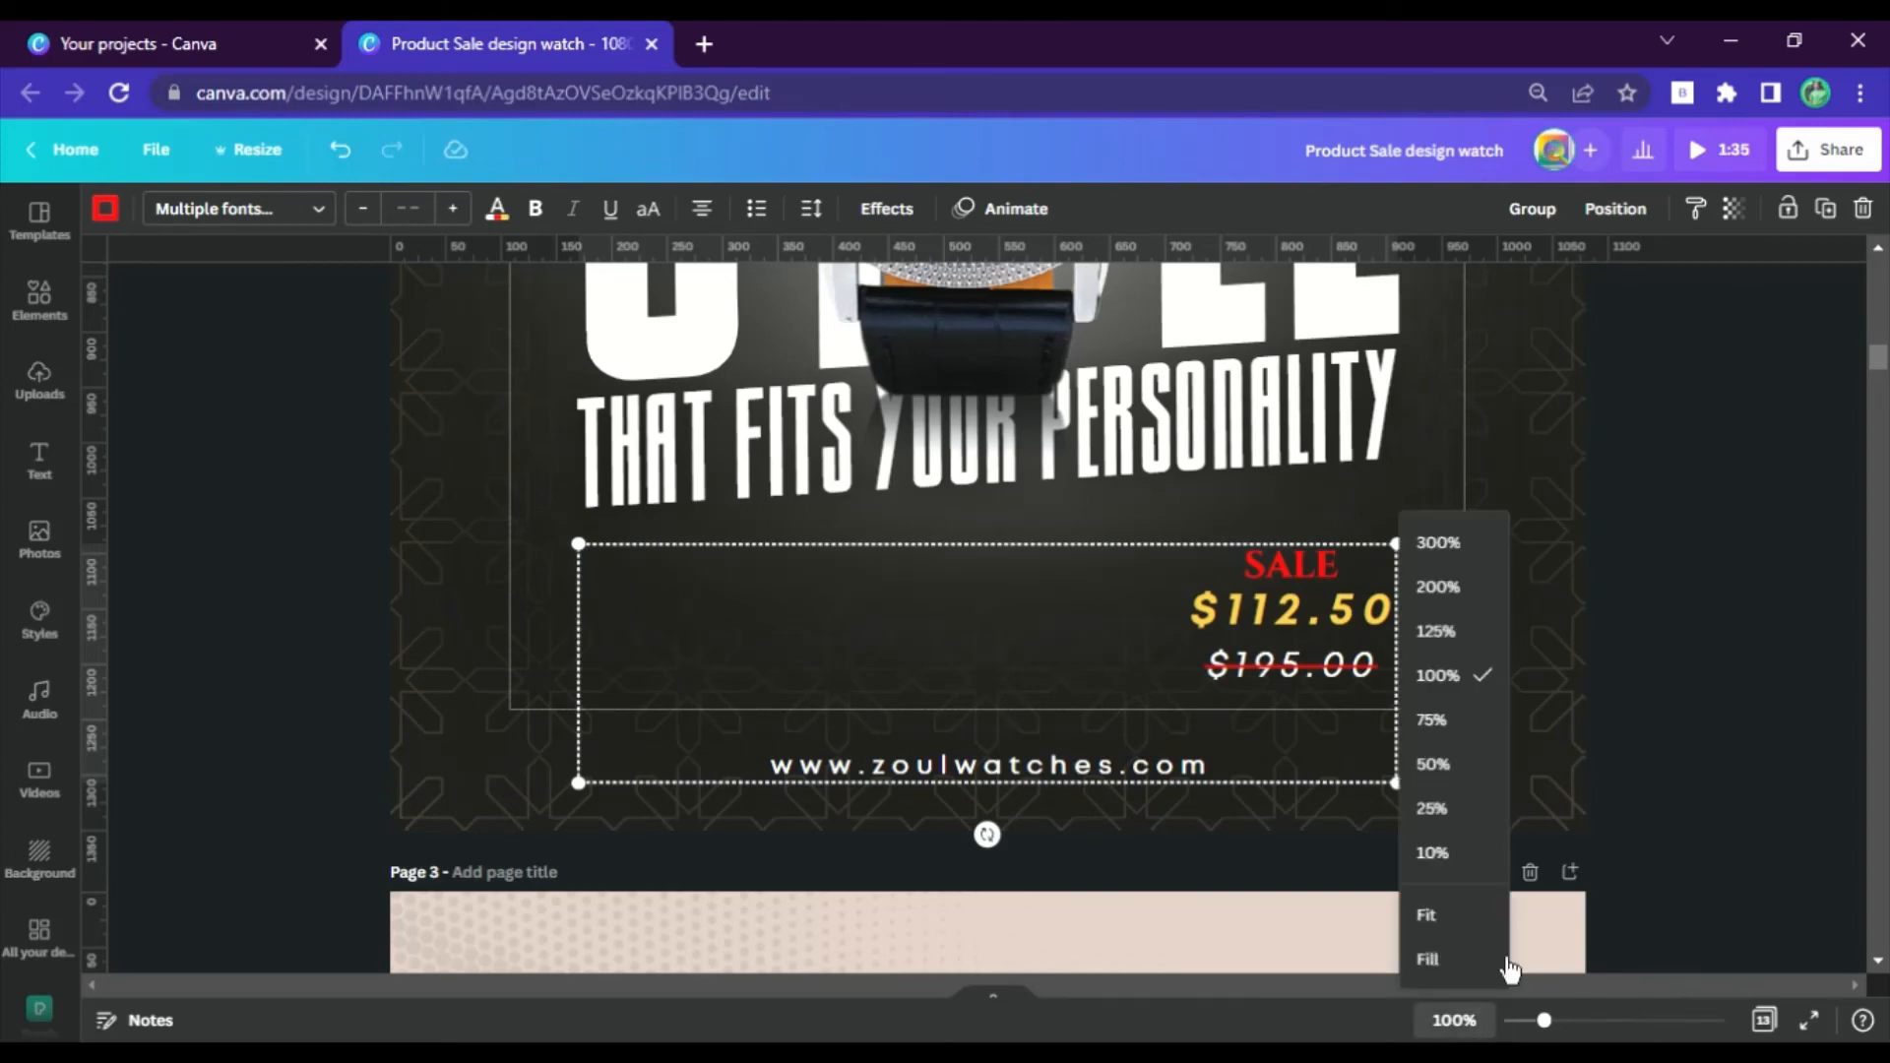
click(1434, 759)
scroll(1270, 689, down, 5)
scroll(1217, 711, down, 4)
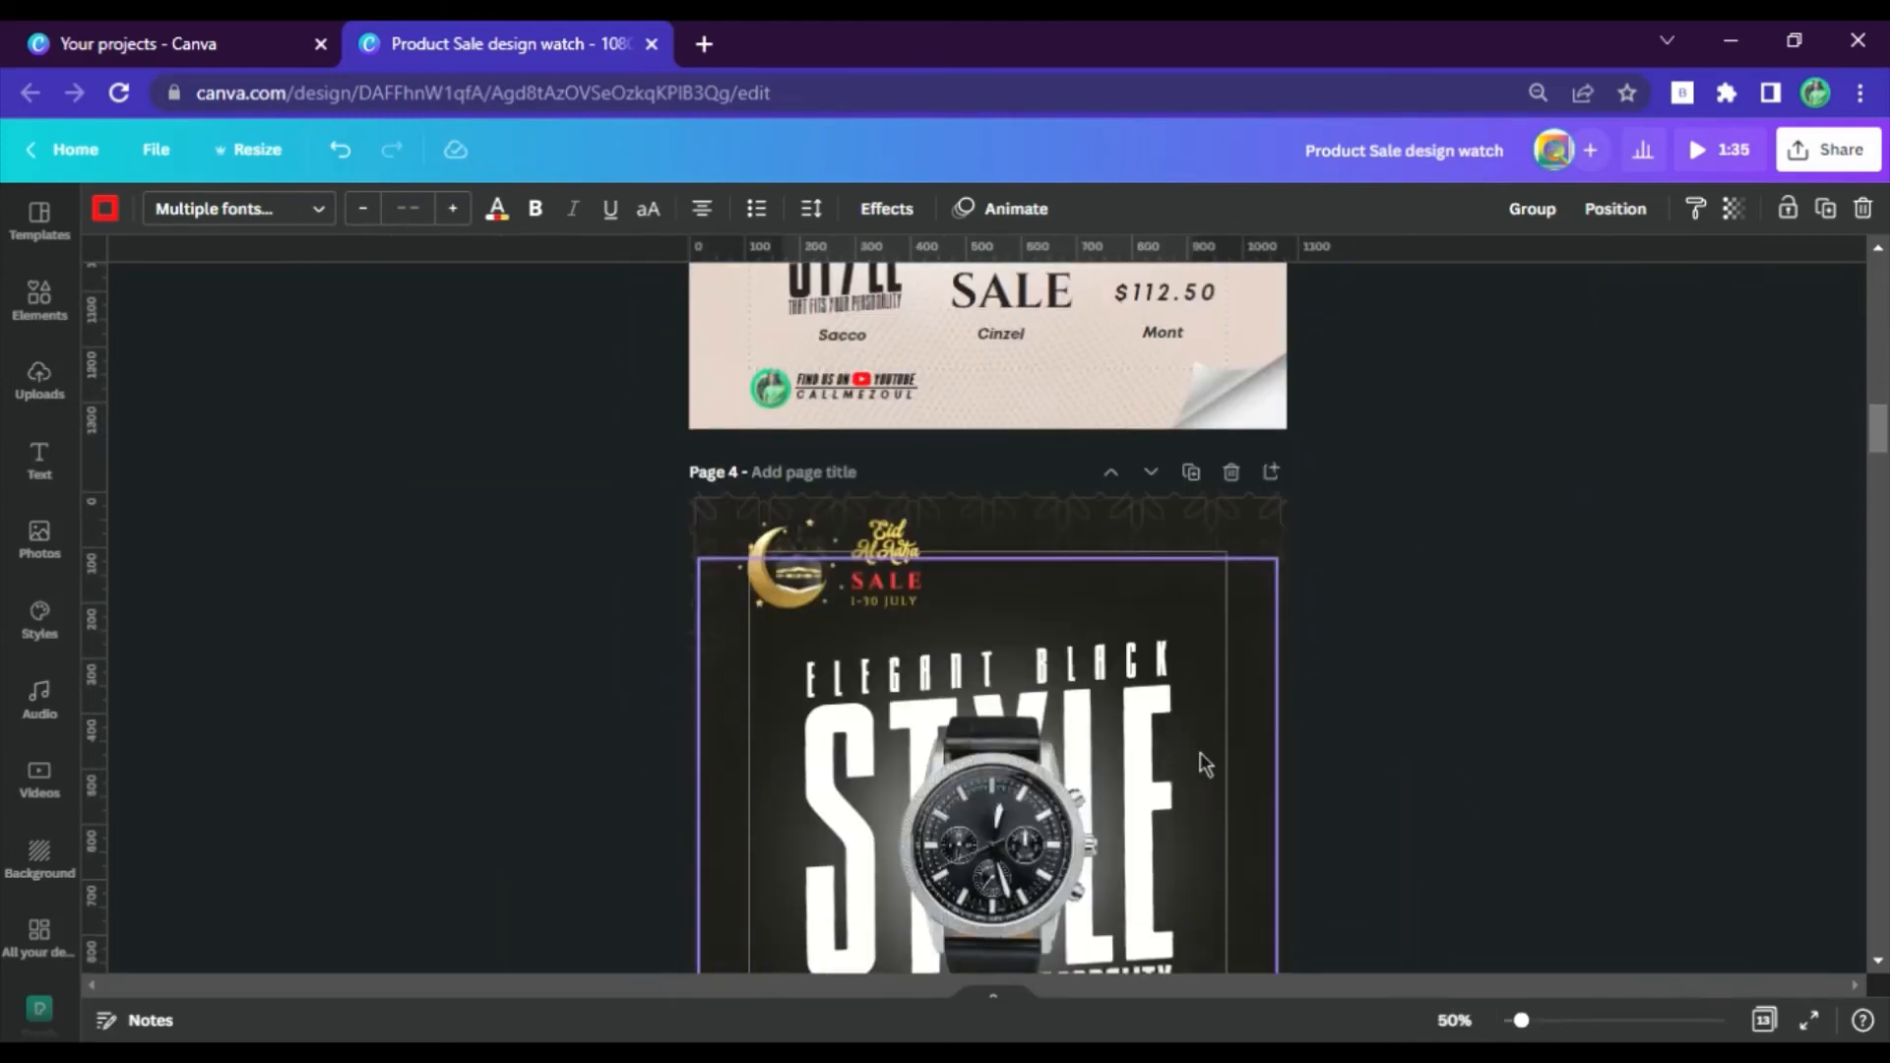
click(1221, 807)
key(ctrl+v)
Try to move the pasted price block and website address down the page.
scroll(1219, 804, down, 4)
scroll(1203, 693, up, 2)
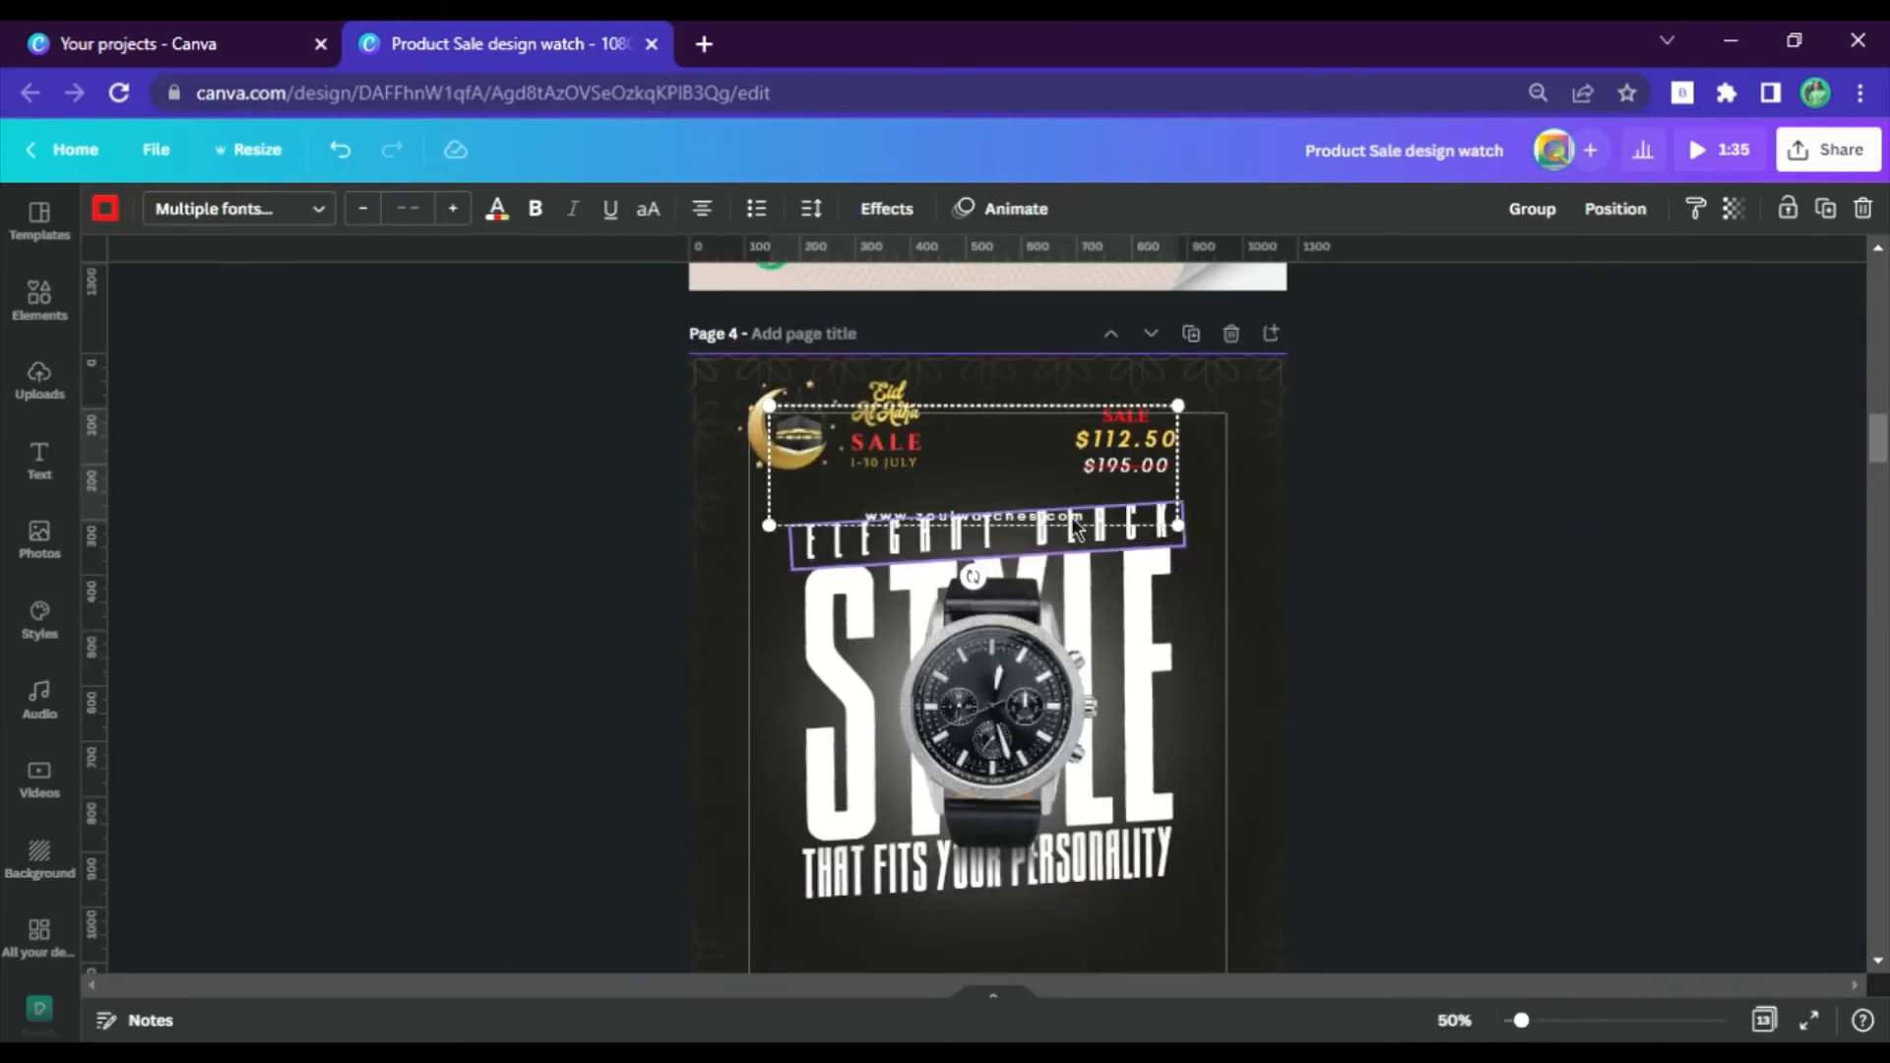
drag(1050, 478, 1076, 769)
key(ctrl+z)
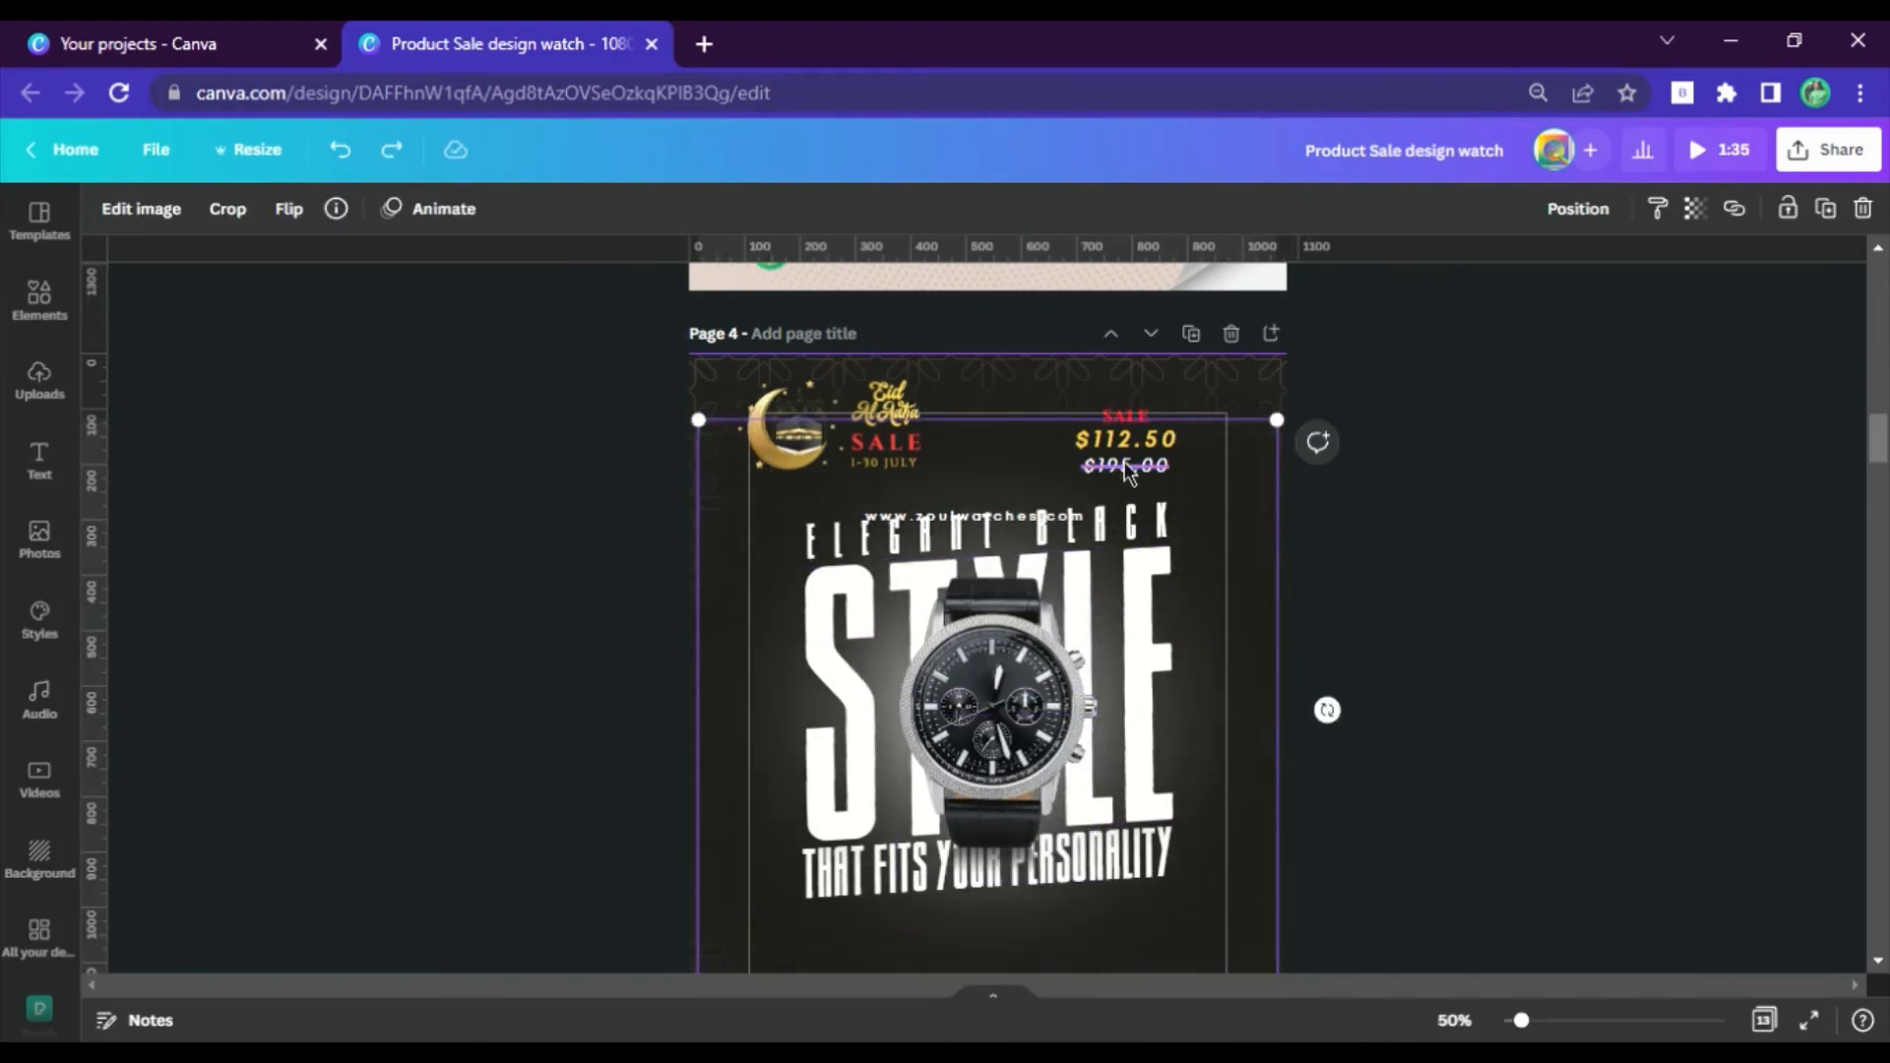
Move the SALE label, $112.50 price, strike-through line and website address to the bottom of page 4.
click(1129, 420)
shift+click(1128, 442)
shift+click(1009, 516)
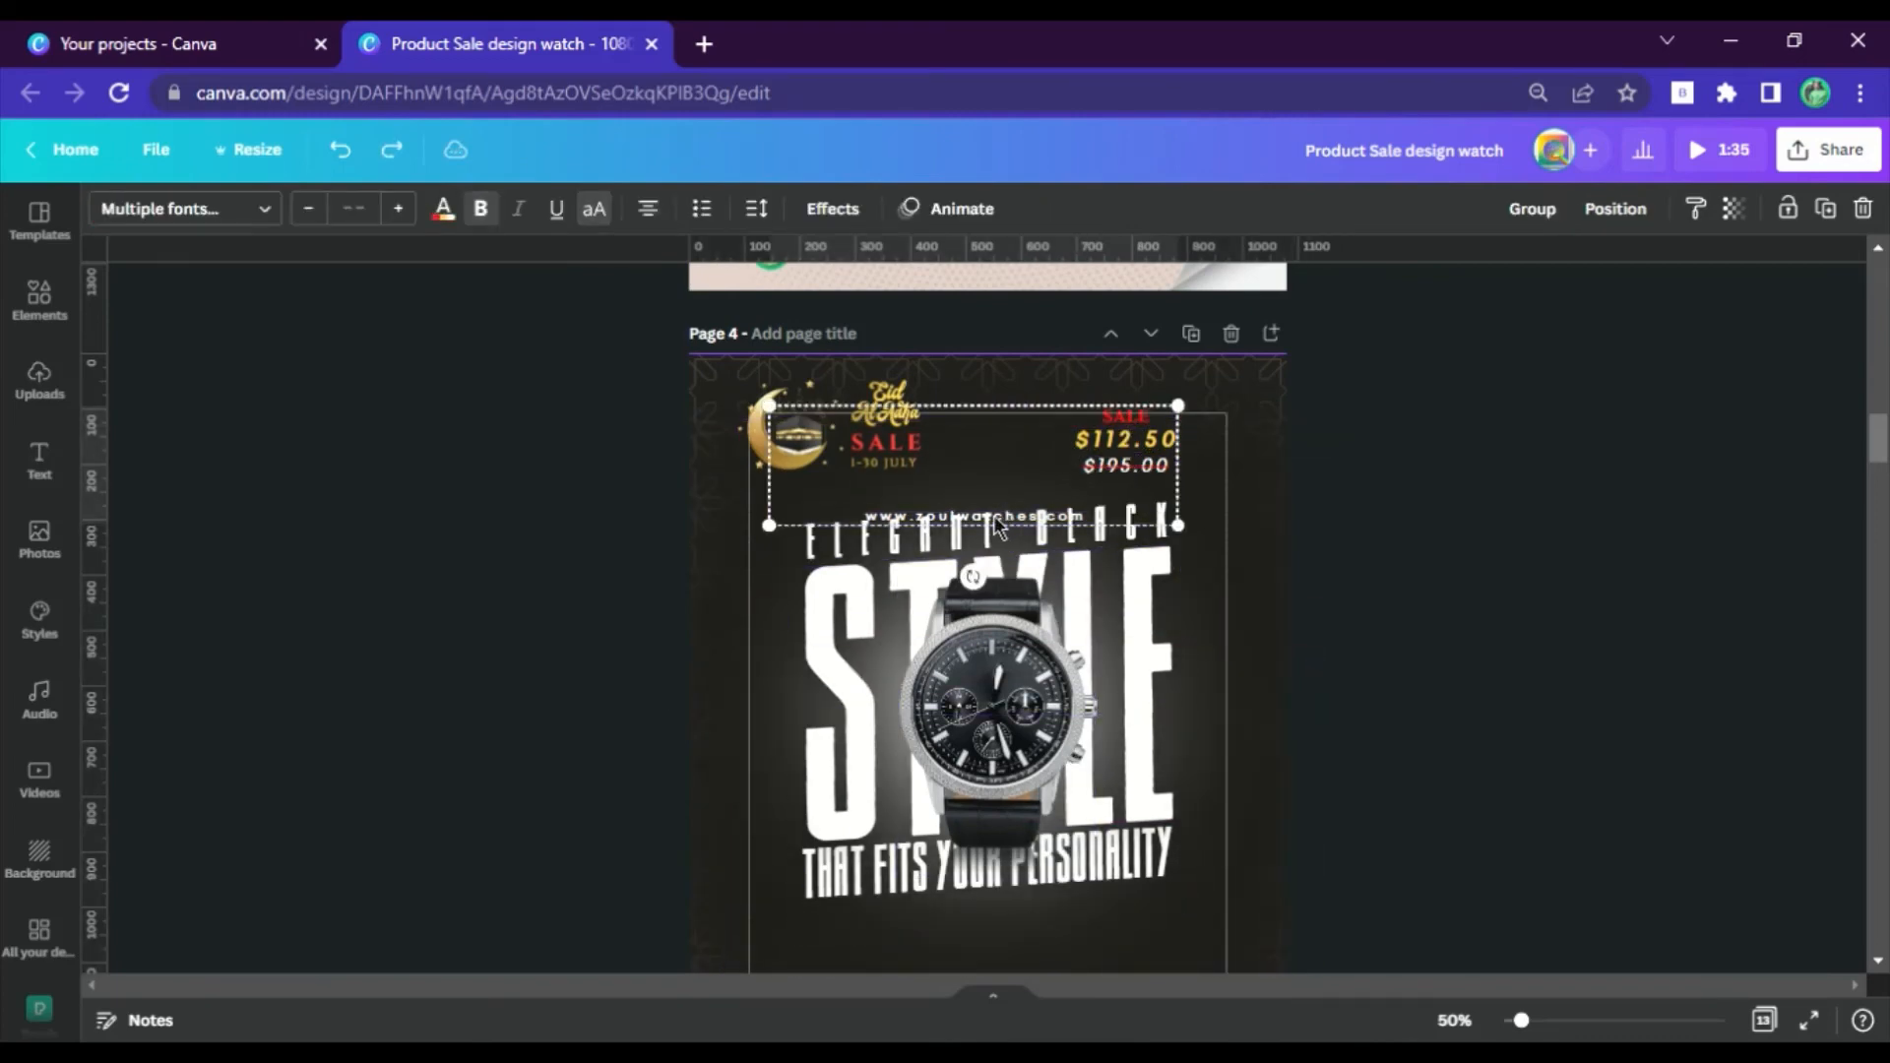
shift+click(1116, 474)
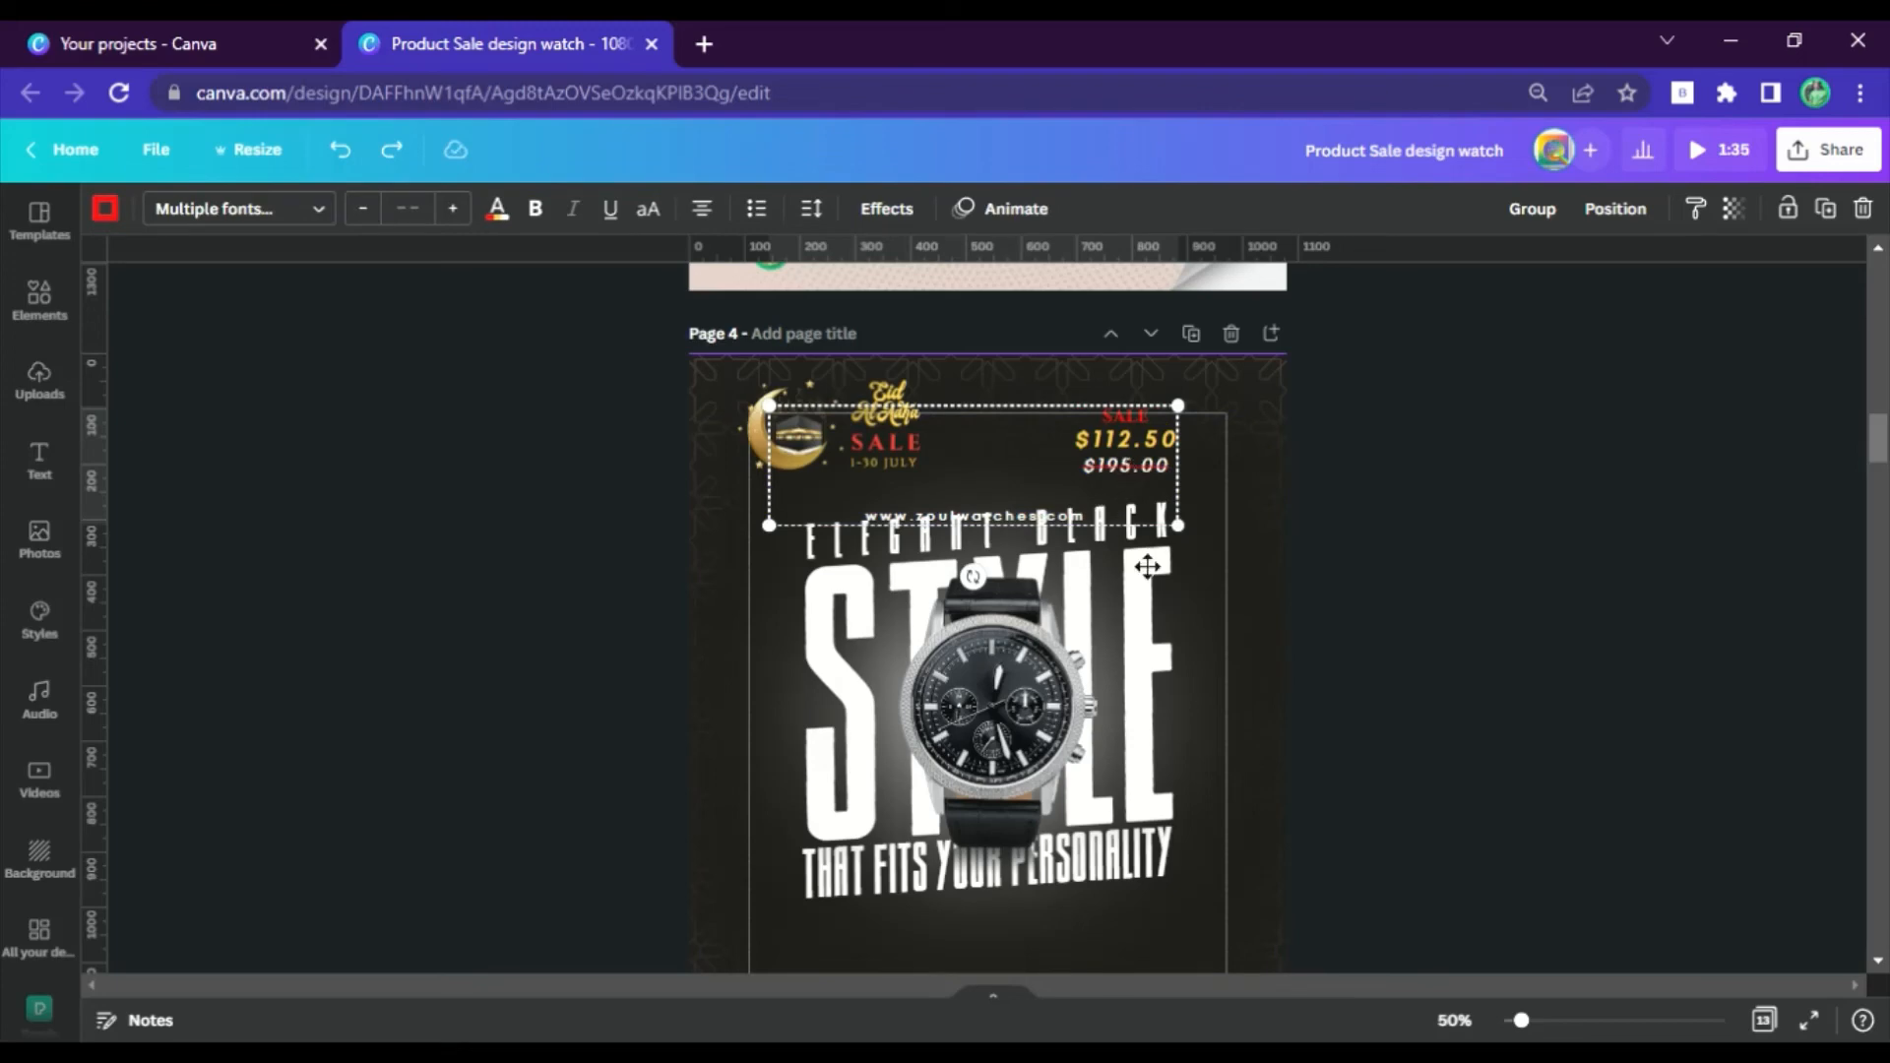
drag(1148, 566, 1168, 645)
click(1467, 598)
scroll(1379, 551, up, 4)
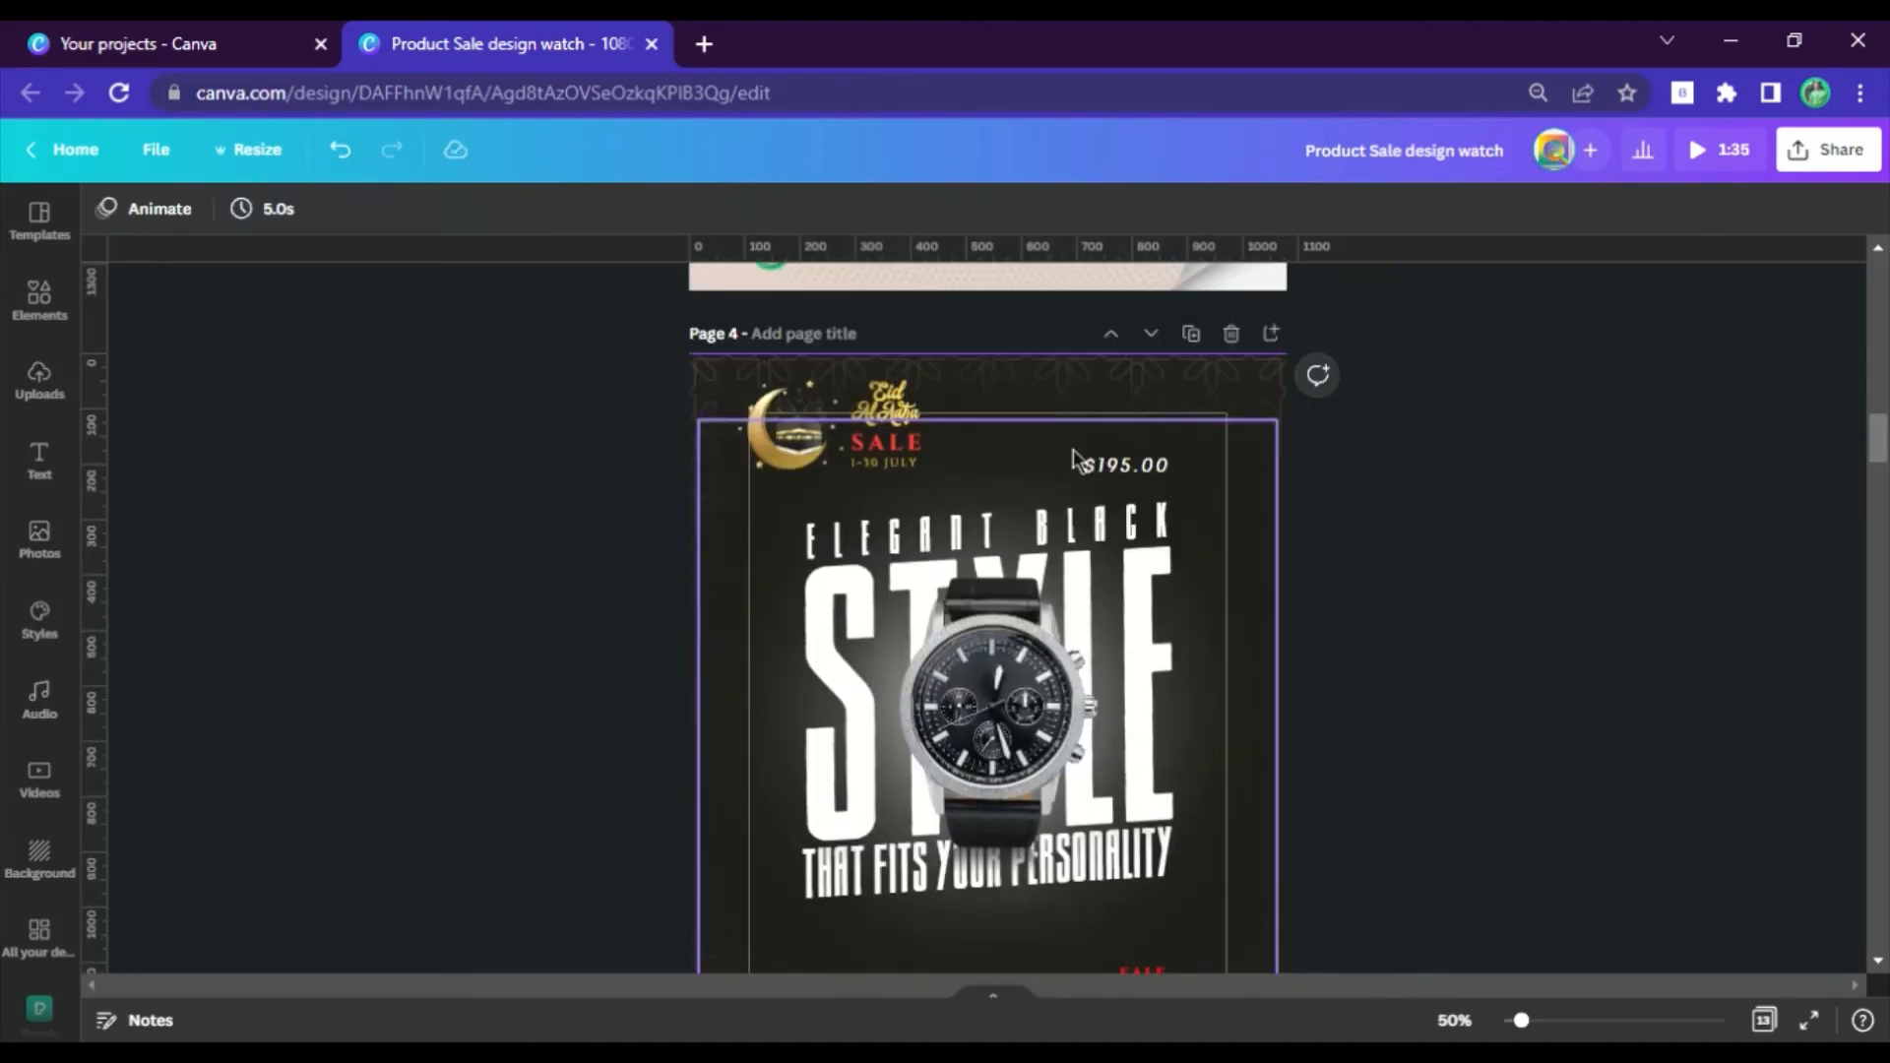
Move the $195.00 price down beneath the $112.50 price, behind its strike-through line.
click(1132, 464)
drag(1145, 529, 1147, 934)
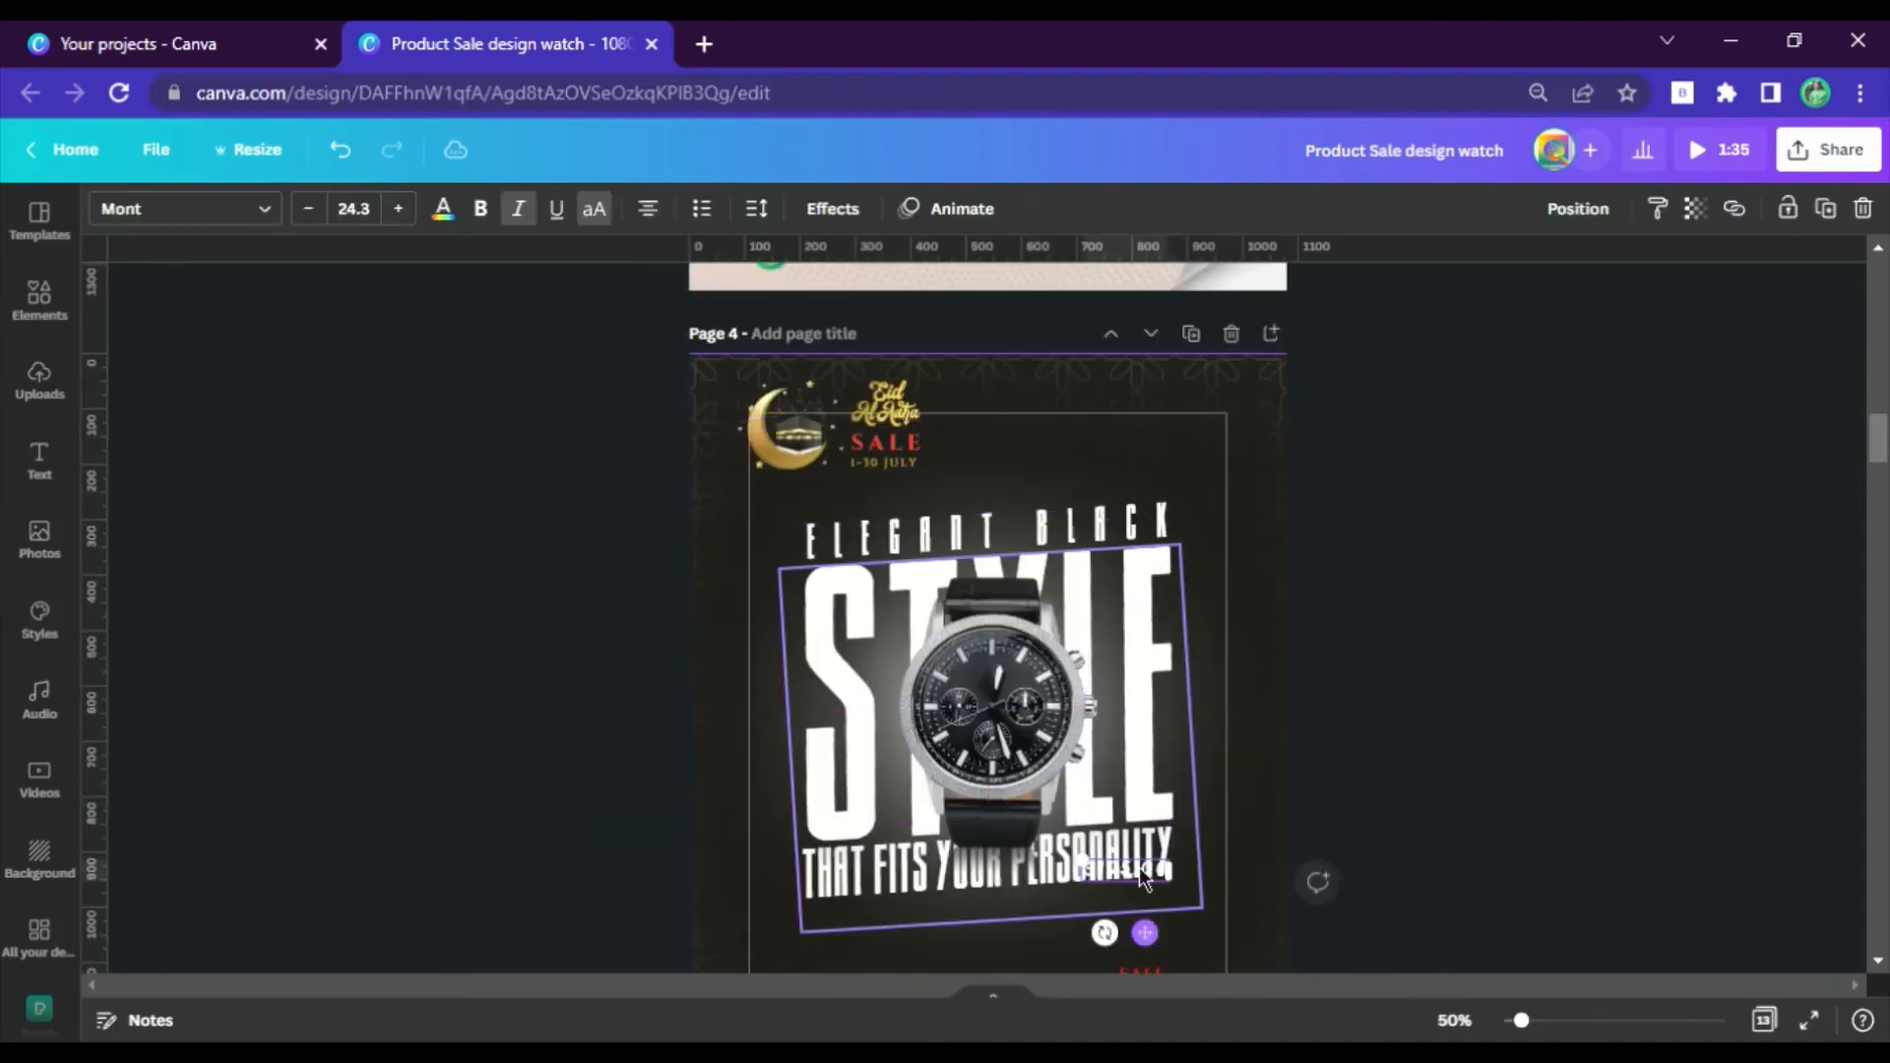
scroll(1138, 867, down, 3)
drag(1170, 542, 1185, 696)
click(1535, 688)
scroll(1447, 726, up, 5)
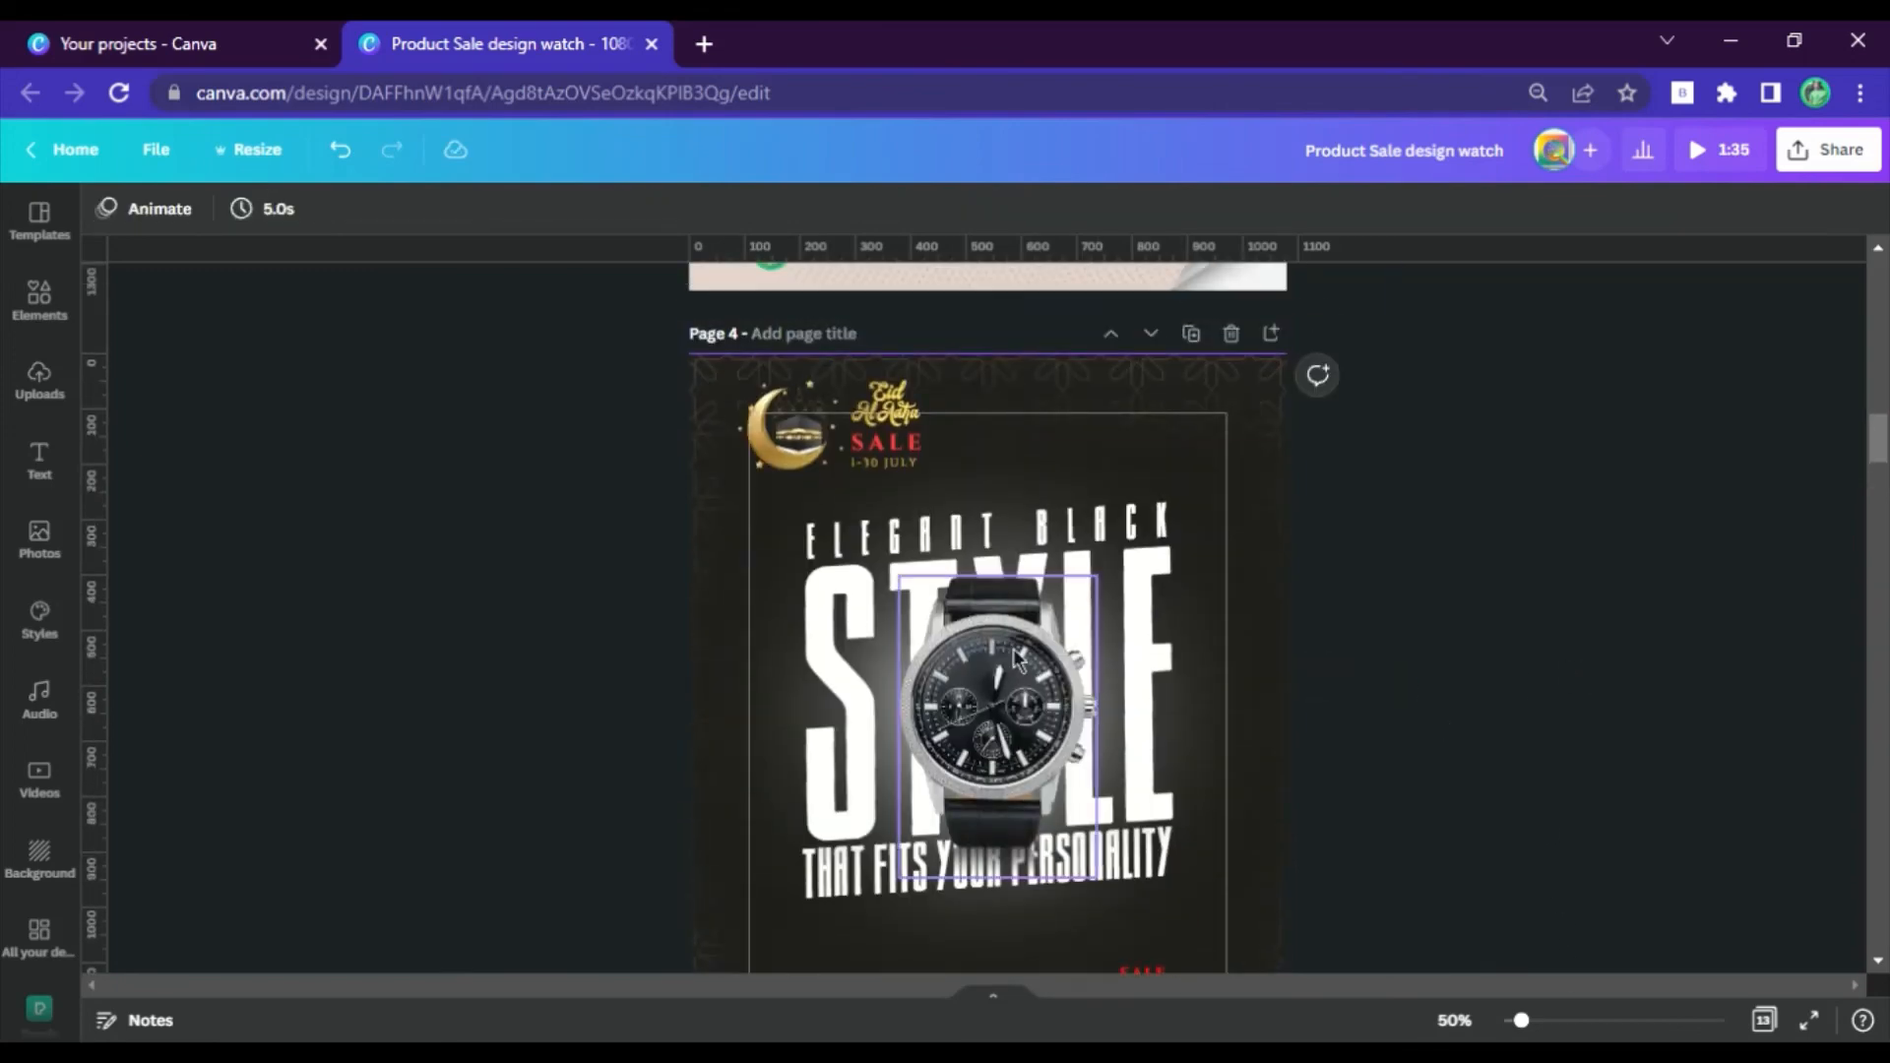
Slightly enlarge the STYLE text, watch and light glow together, and center them lower on page 4.
click(1148, 581)
click(1144, 520)
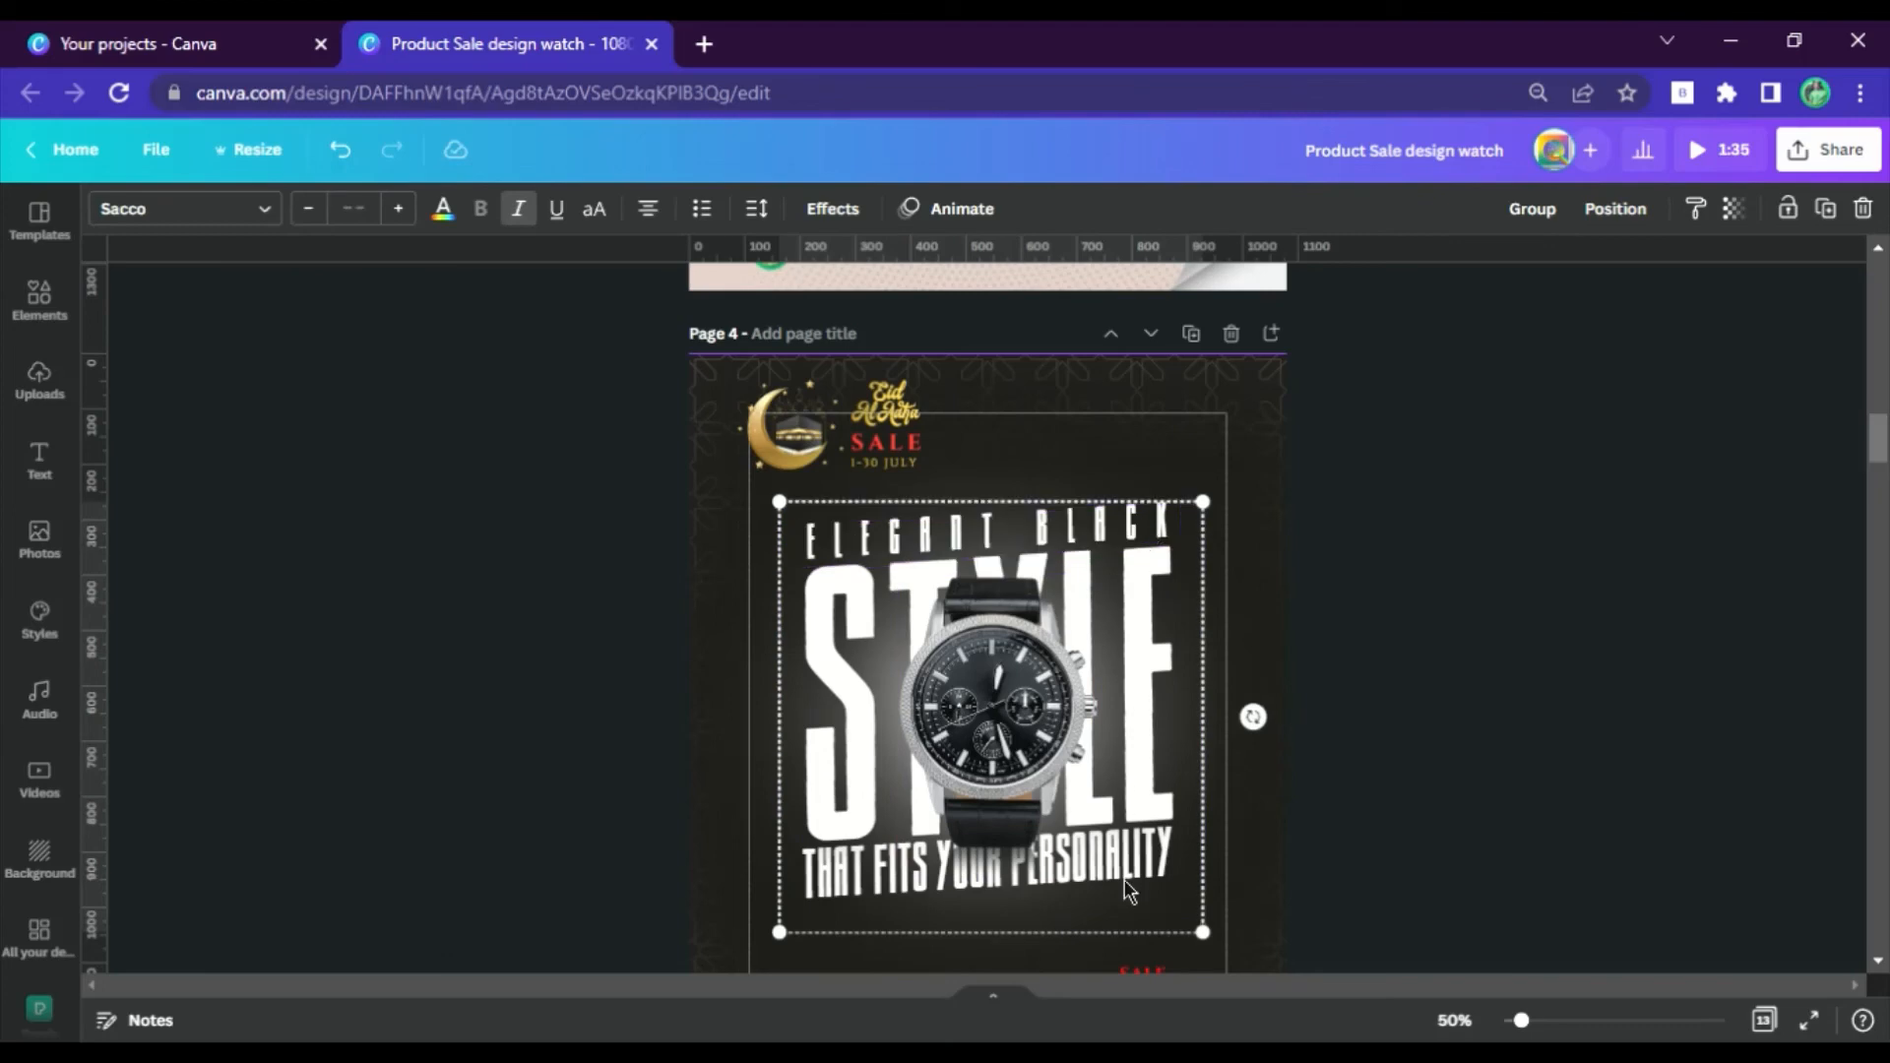
shift+click(1221, 851)
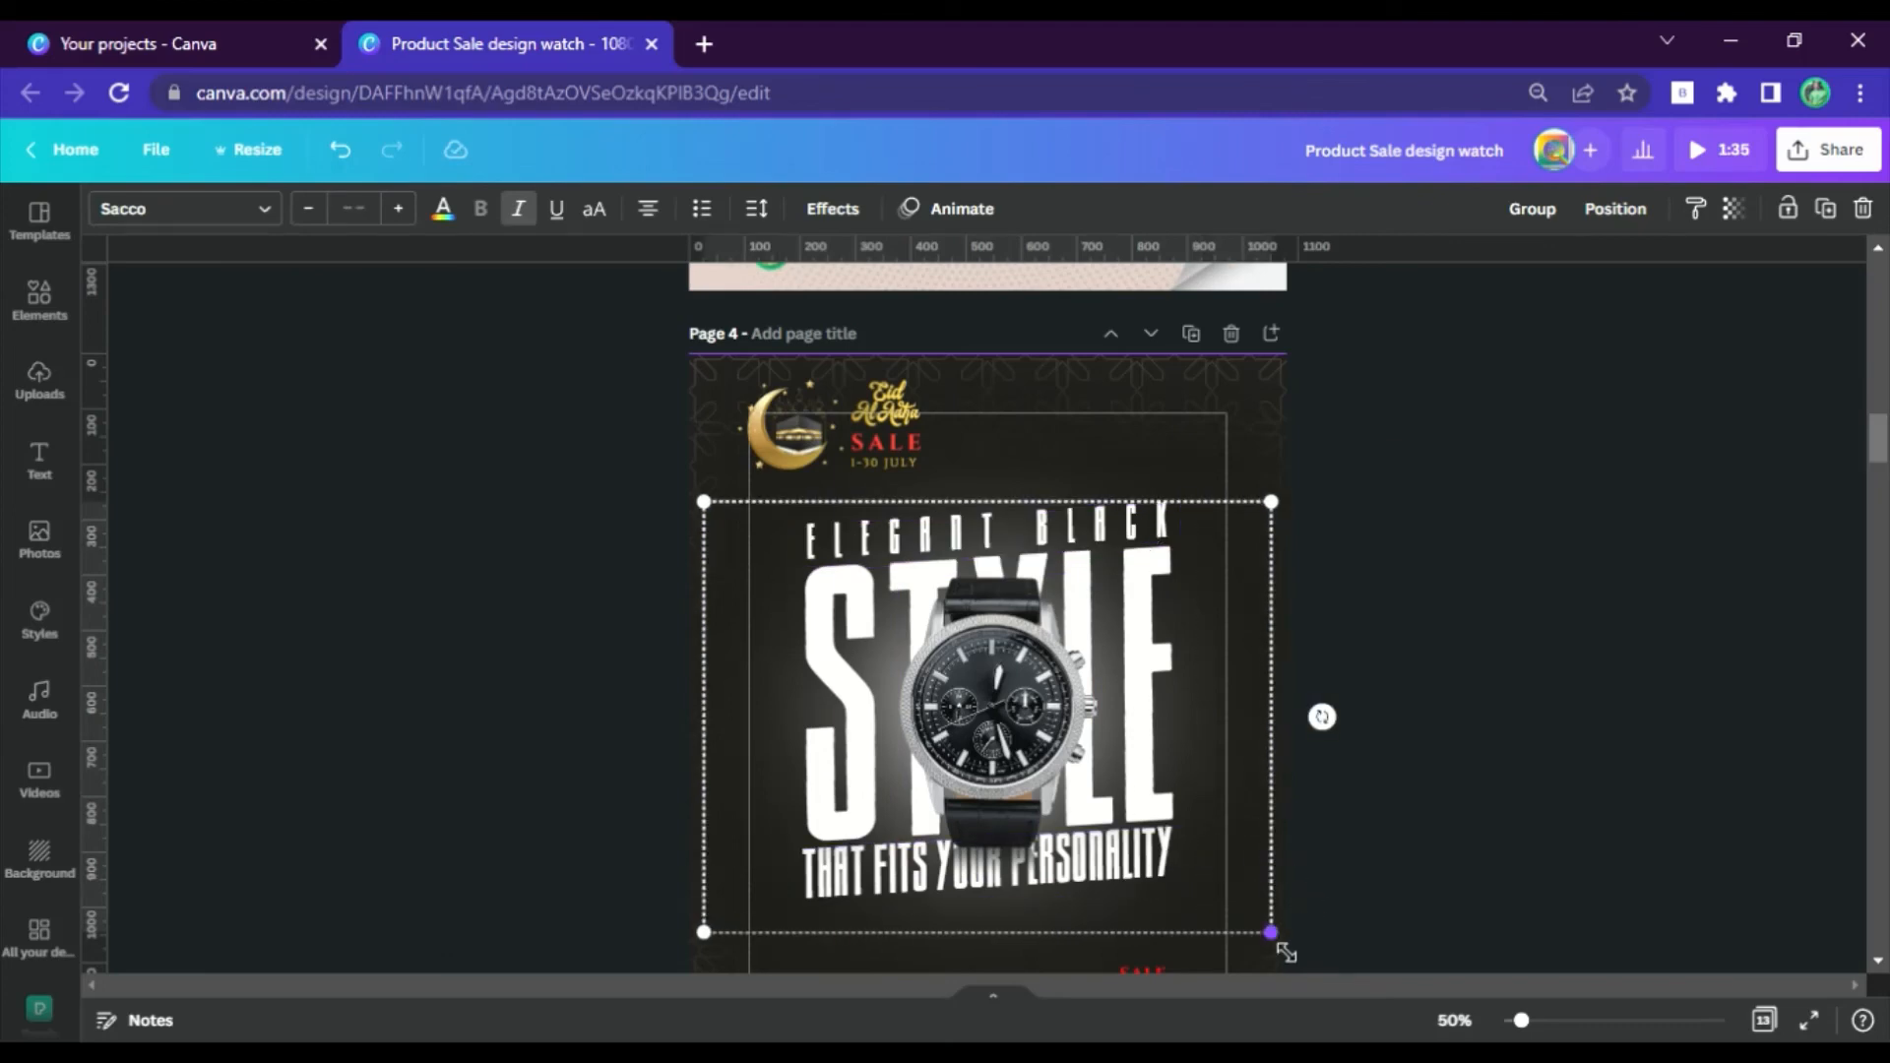
drag(1286, 953, 1295, 974)
drag(1039, 717, 1026, 739)
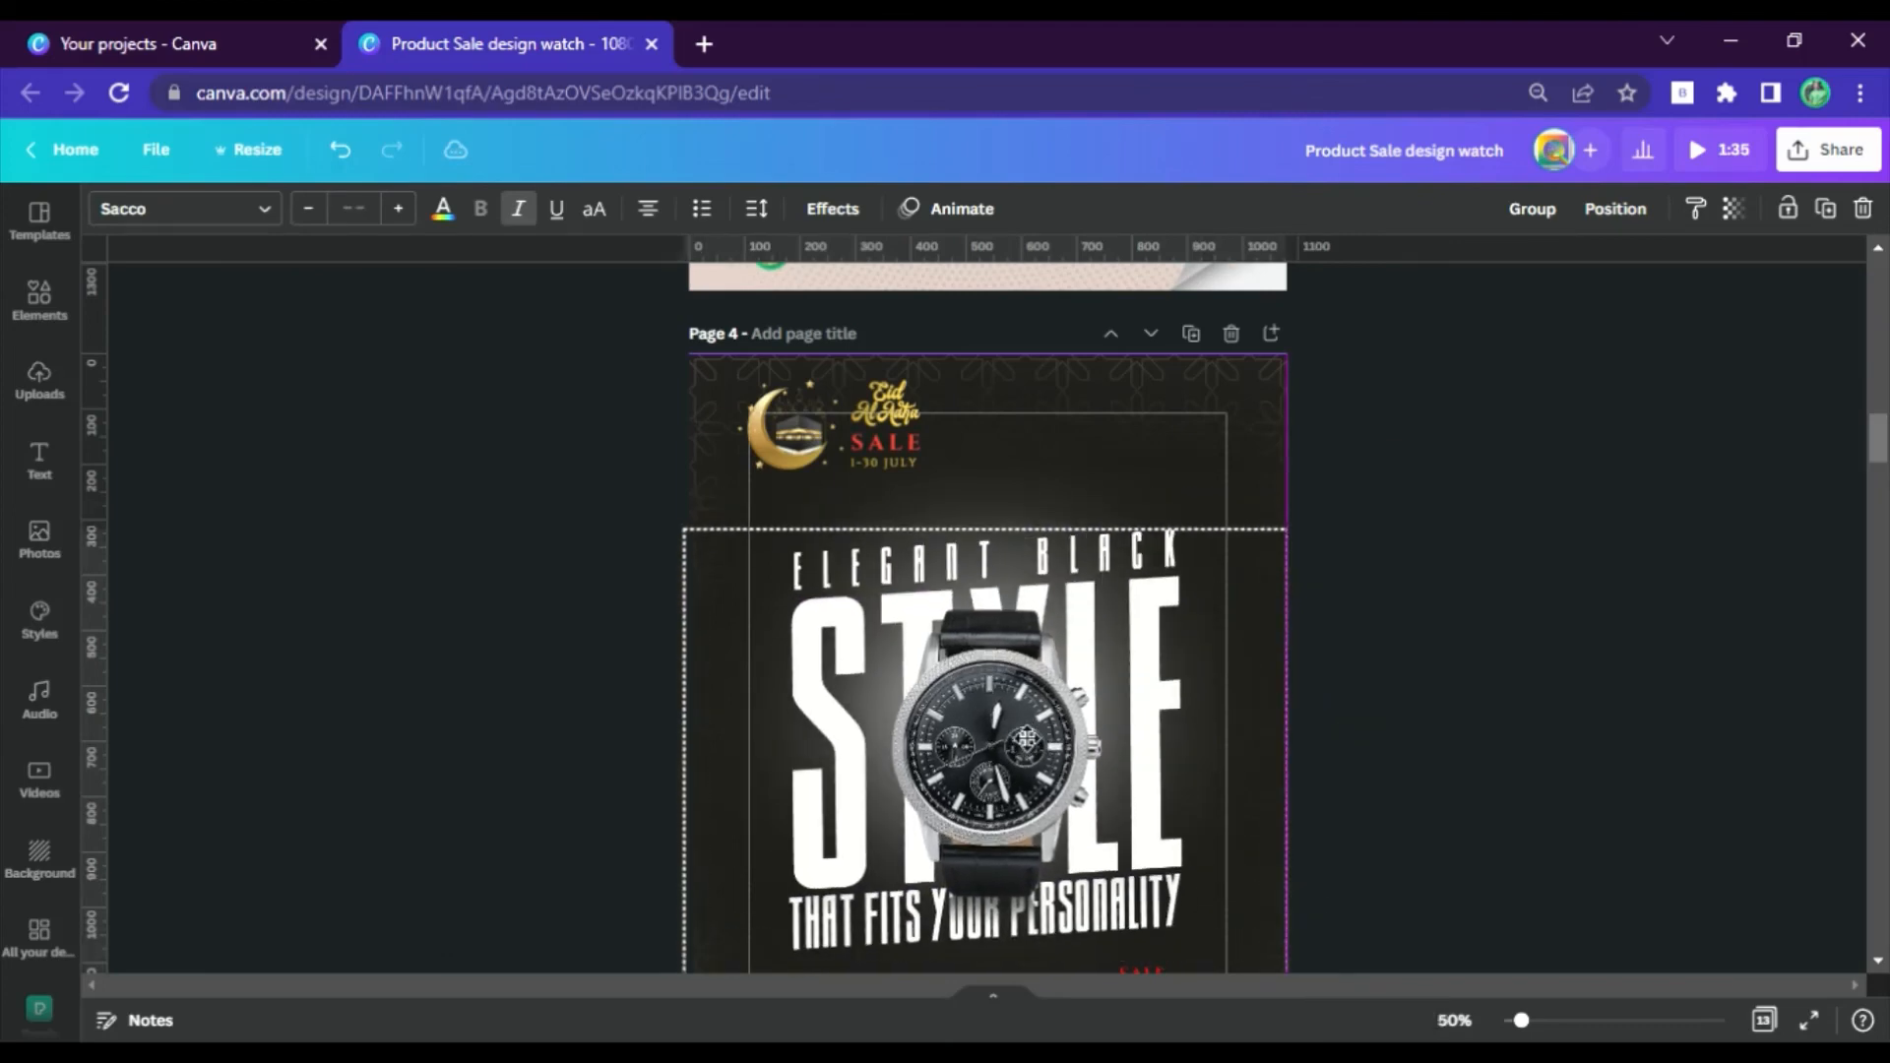
click(1675, 801)
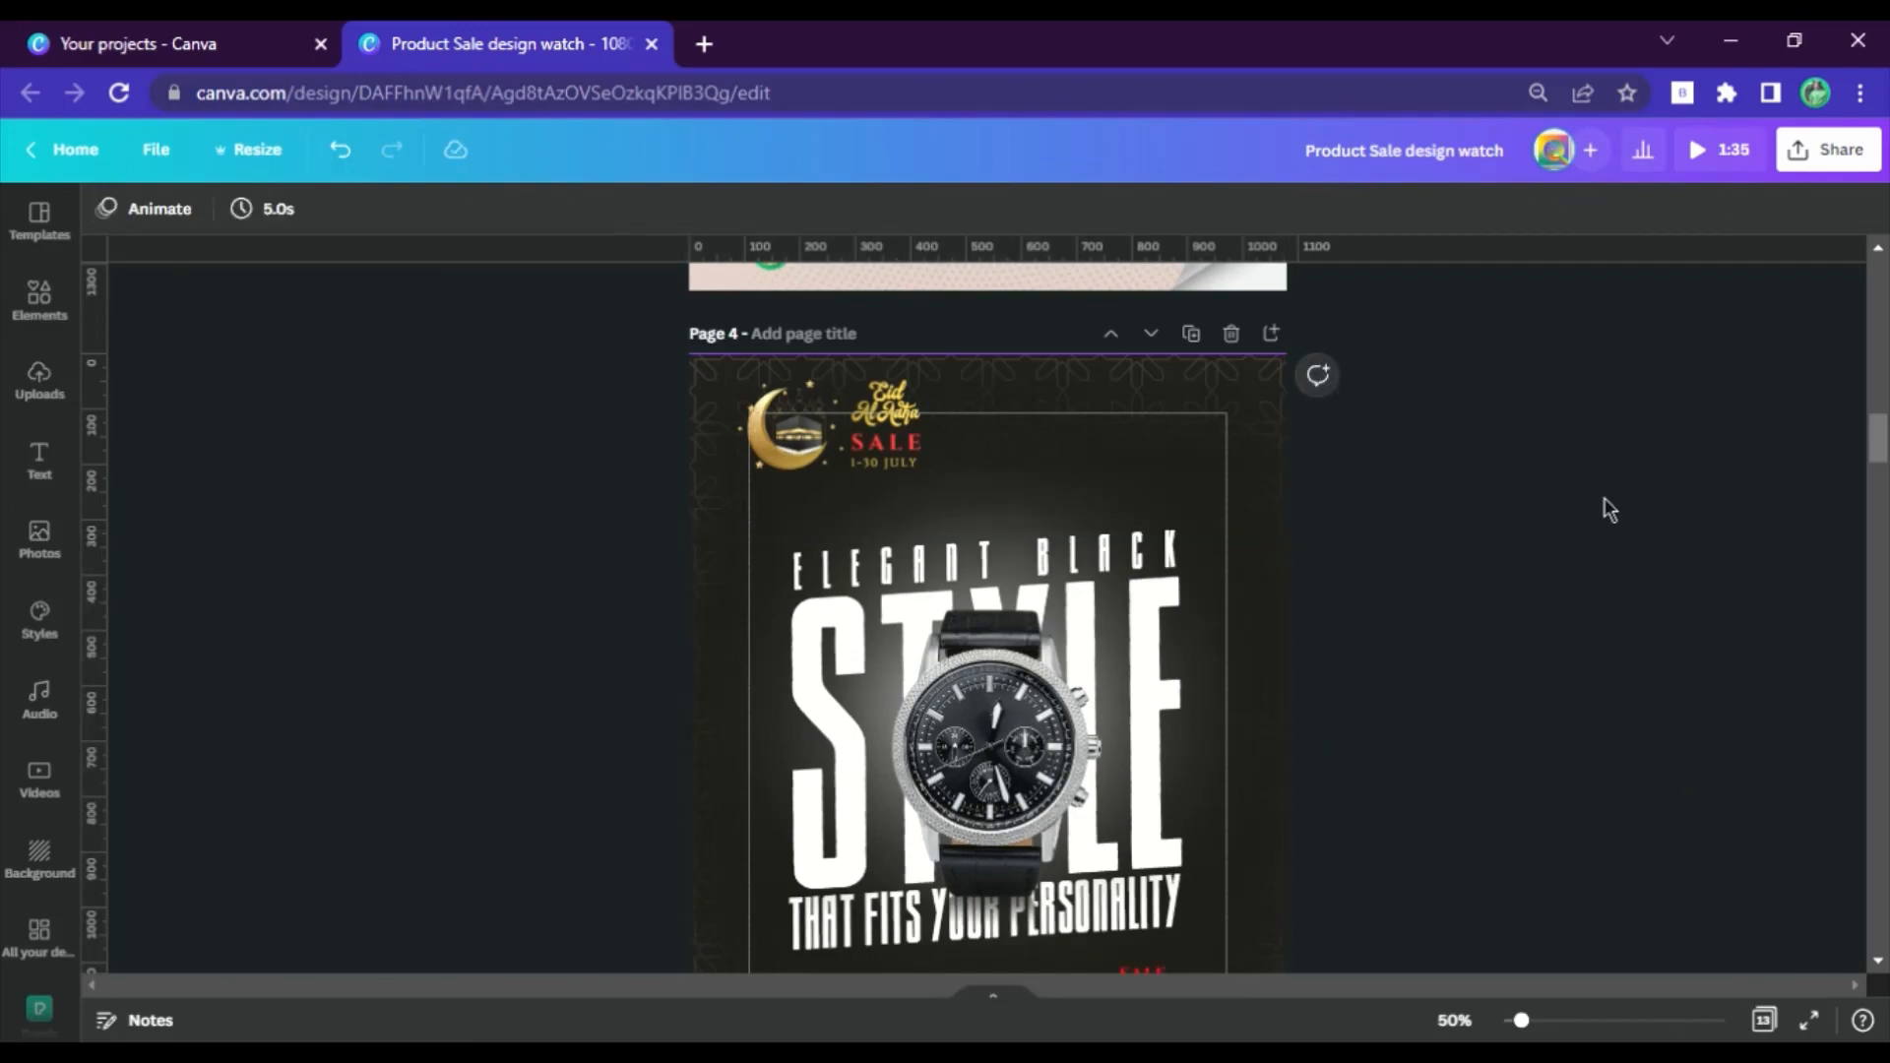
scroll(1608, 510, down, 3)
scroll(1350, 562, up, 3)
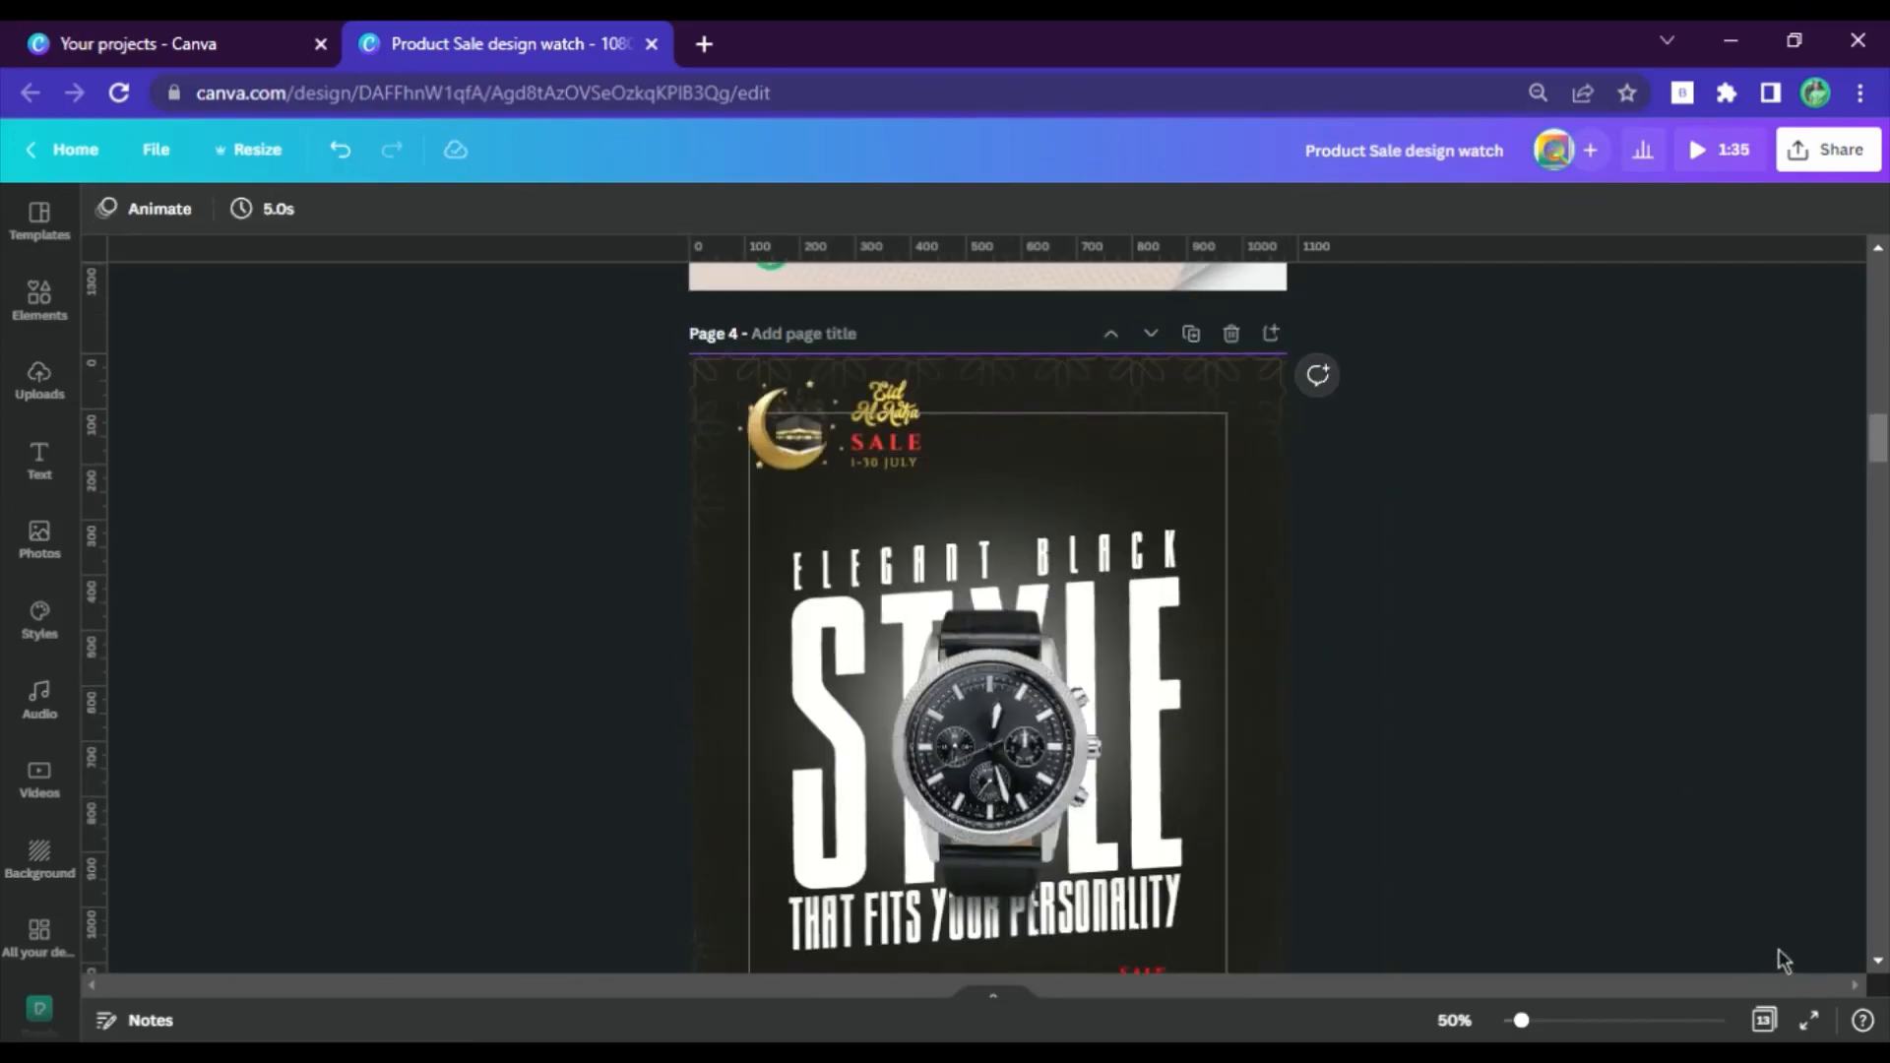